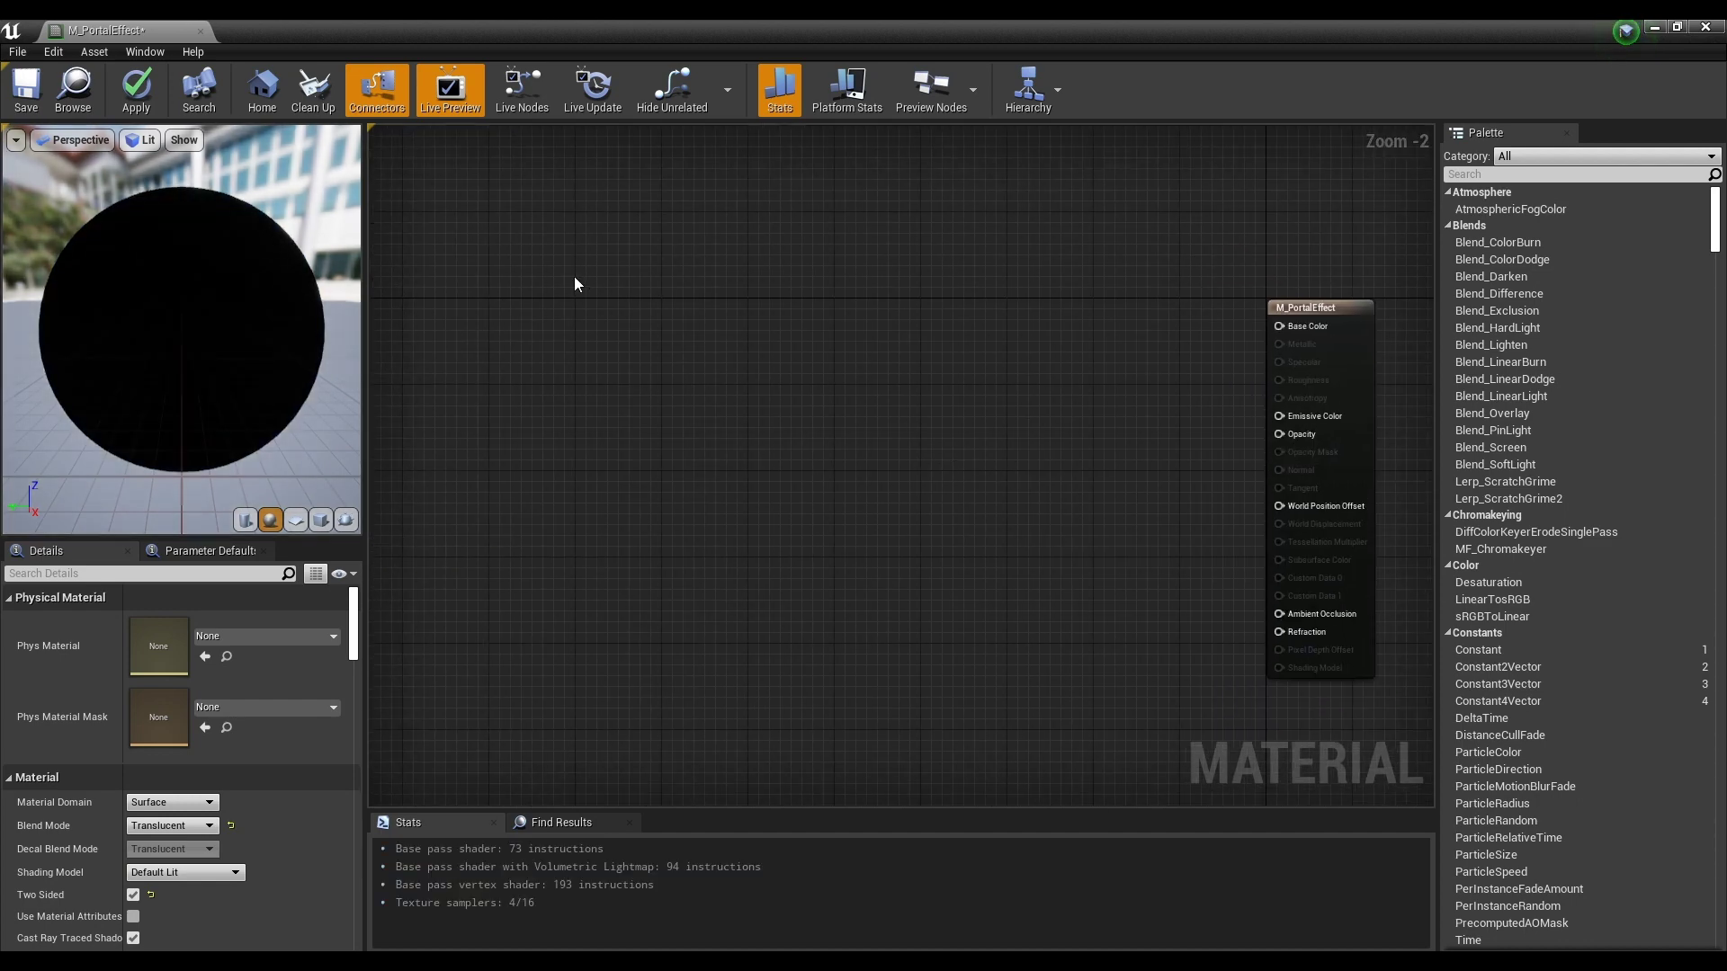
- Add three Texture Sample nodes and stack them in a column well before the material output node
left_click(577, 450)
key("t")
left_click(584, 441)
right_click_drag(648, 529, 722, 421)
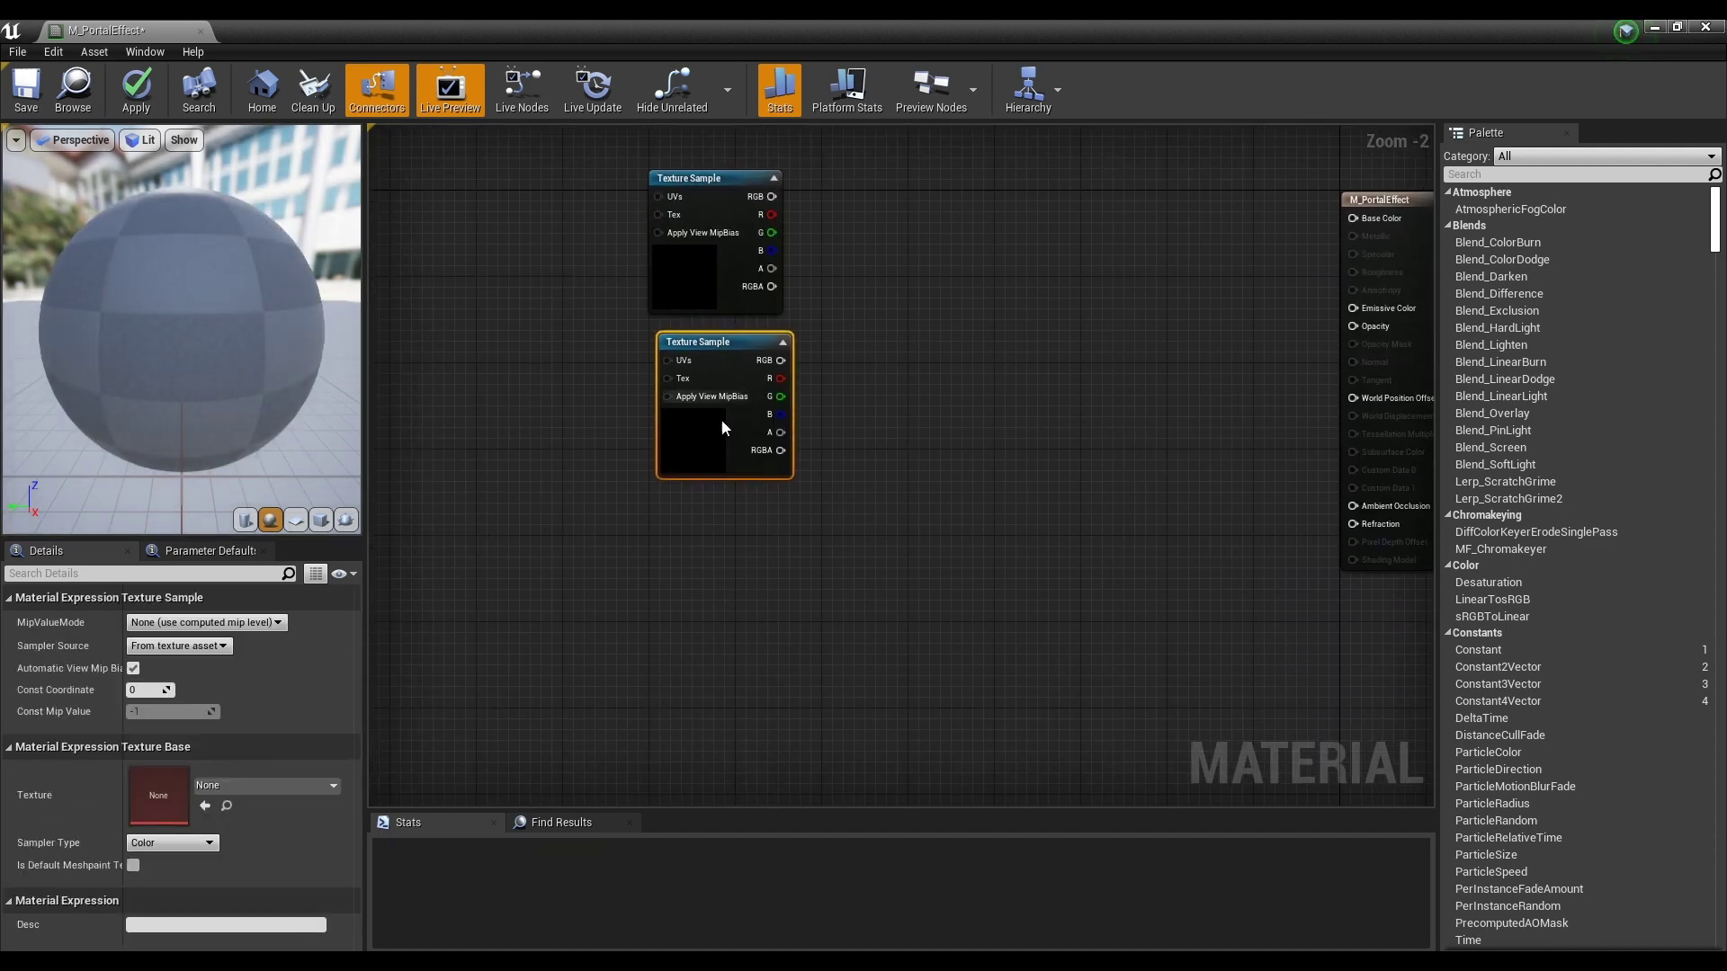
key("t")
left_click(648, 508)
left_click(865, 462)
left_click_drag(731, 364, 720, 360)
left_click_drag(705, 516, 716, 503)
key("ctrl+a")
left_click_drag(707, 376, 644, 374)
left_click(904, 270)
right_click_drag(903, 270, 1036, 278)
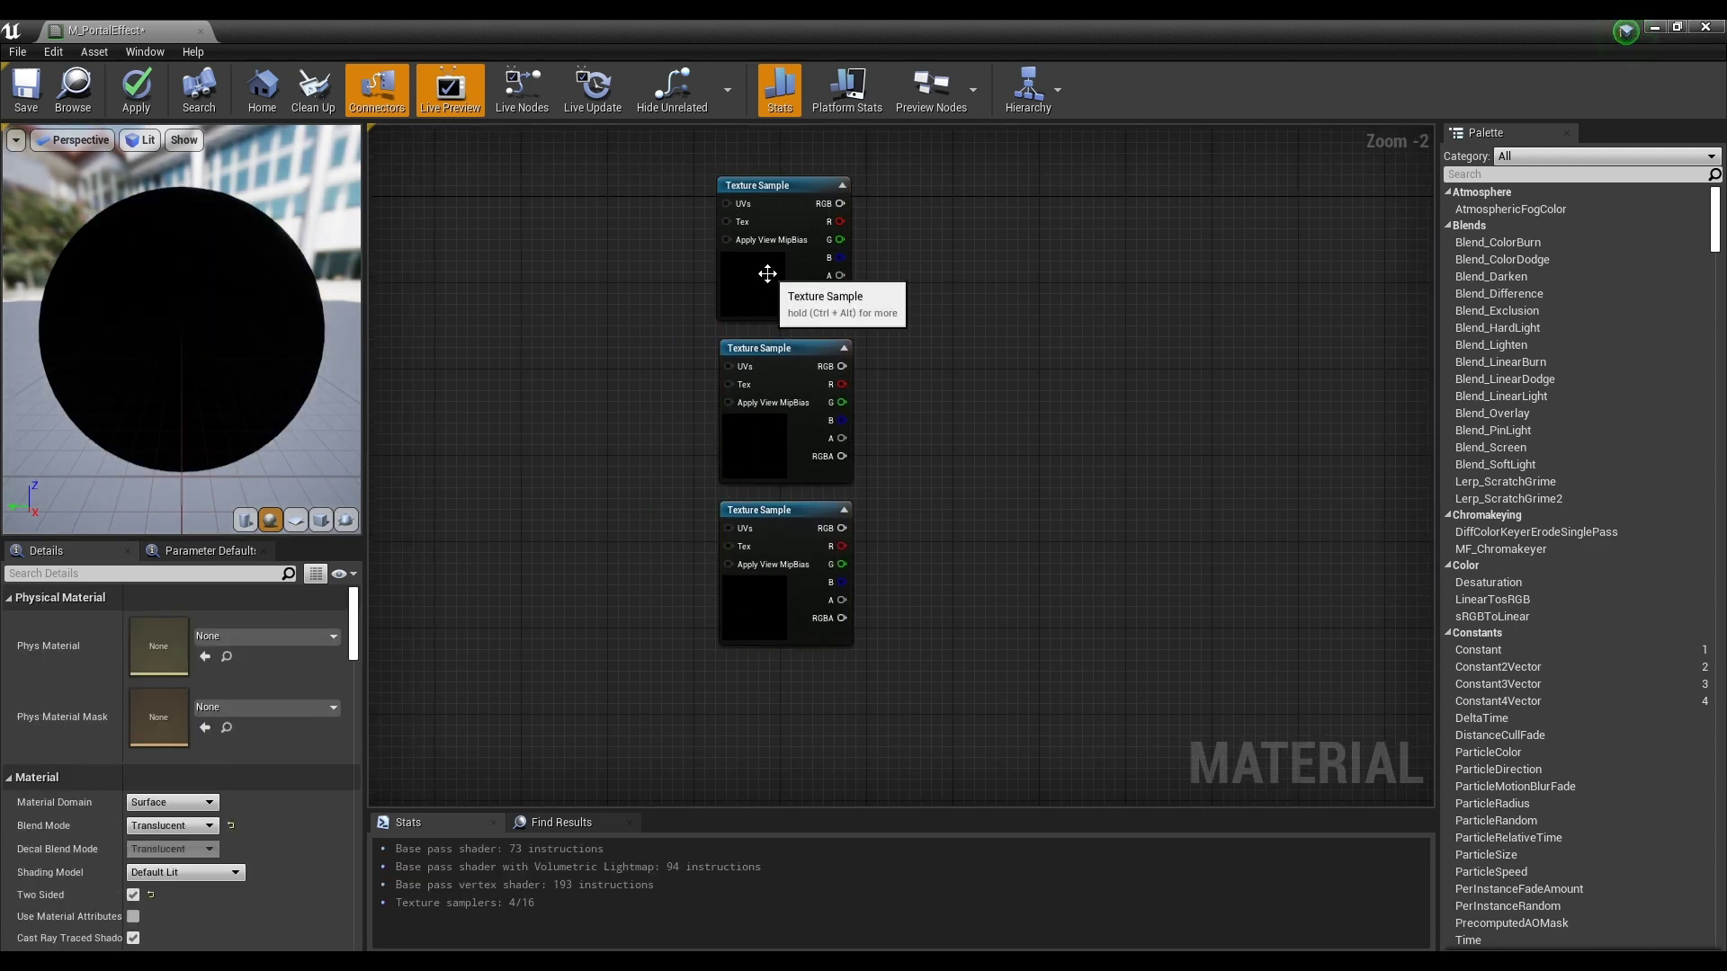
- Assign the T_Burst_M texture to the uppermost Texture Sample node
left_click(767, 273)
left_click(230, 788)
type("b")
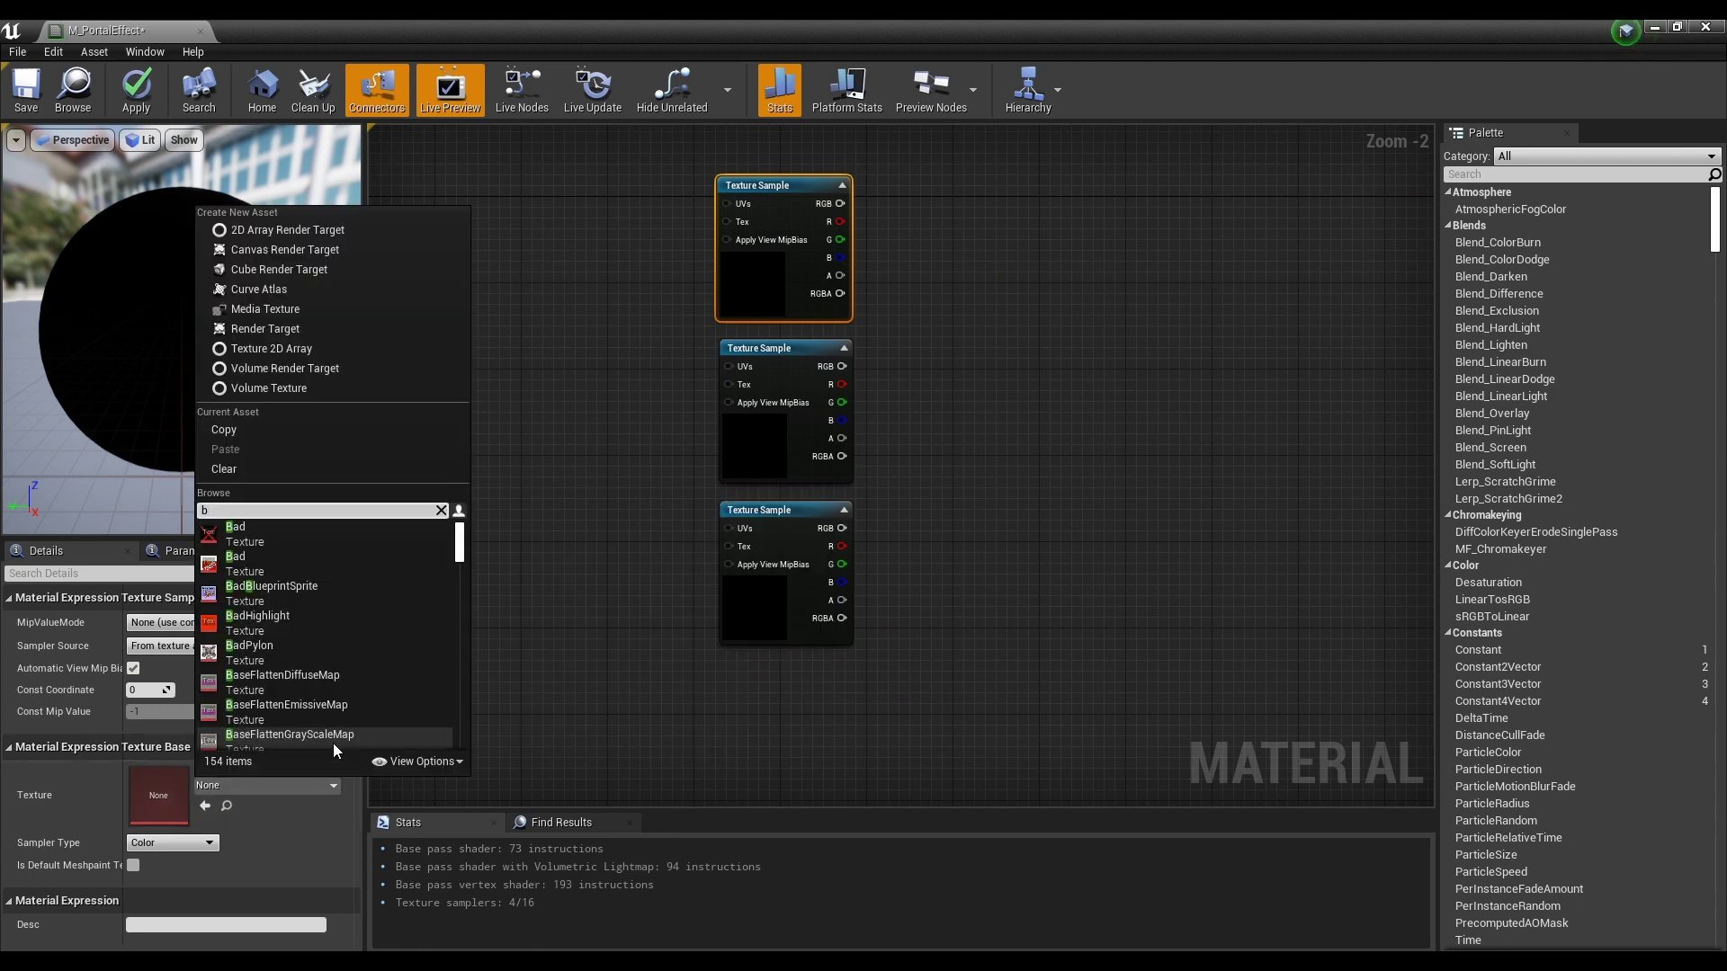
type("l")
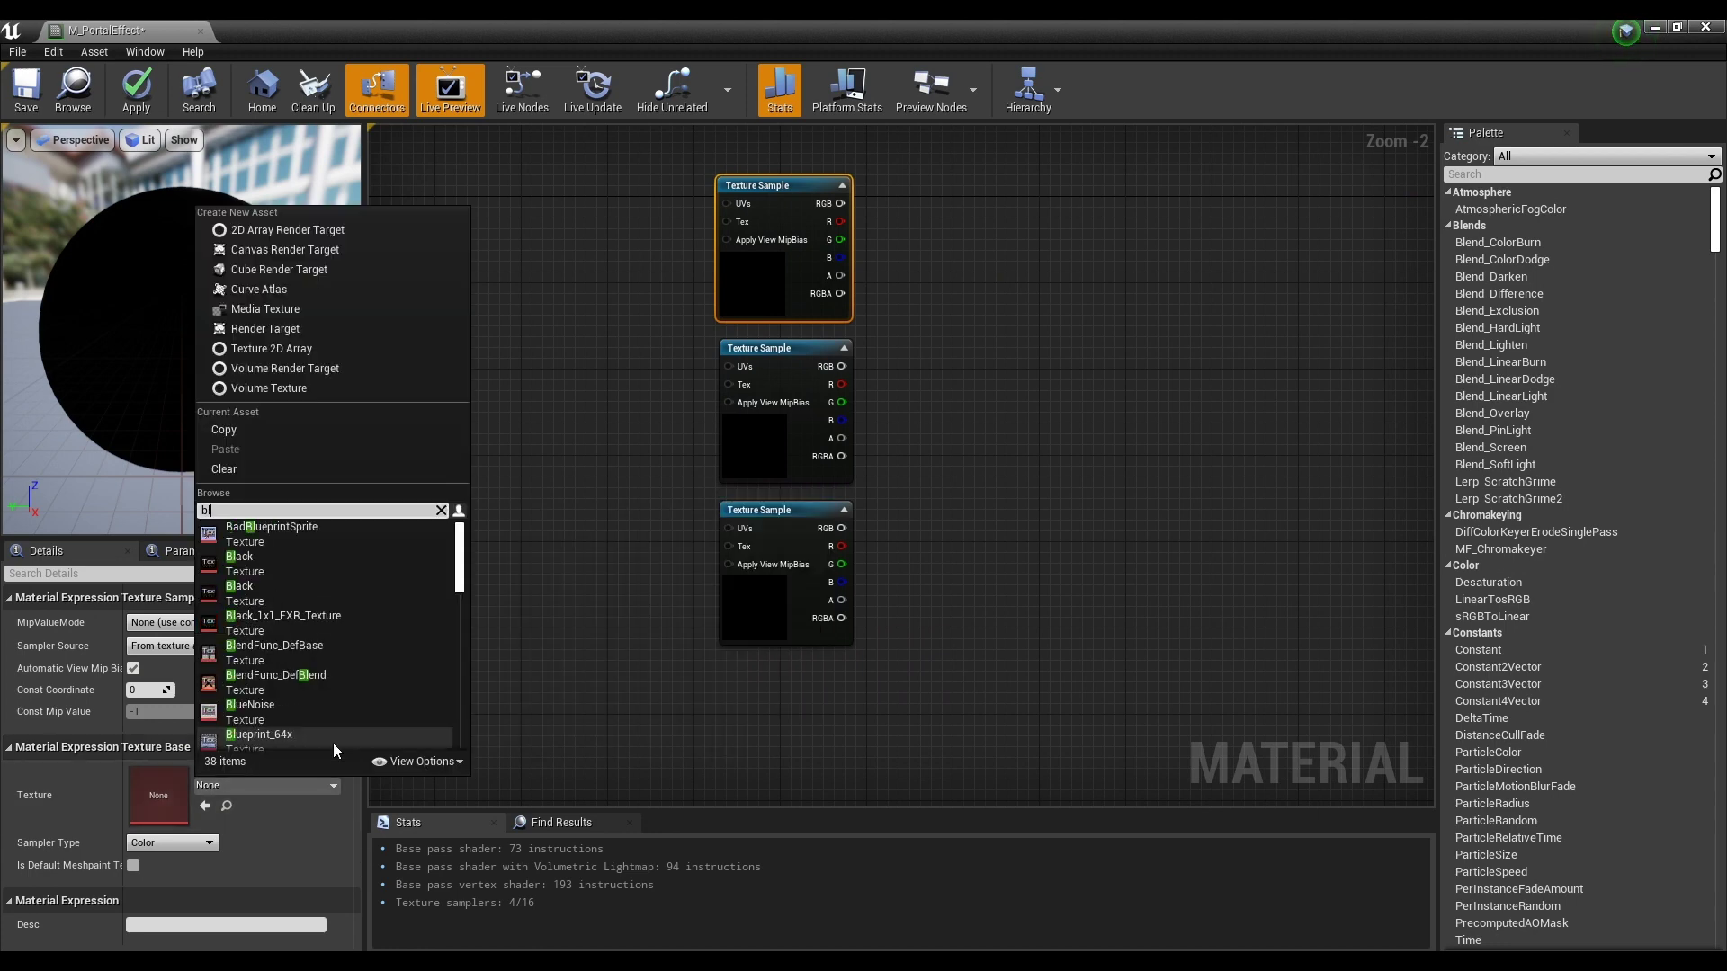
key("BackSpace")
type("ur")
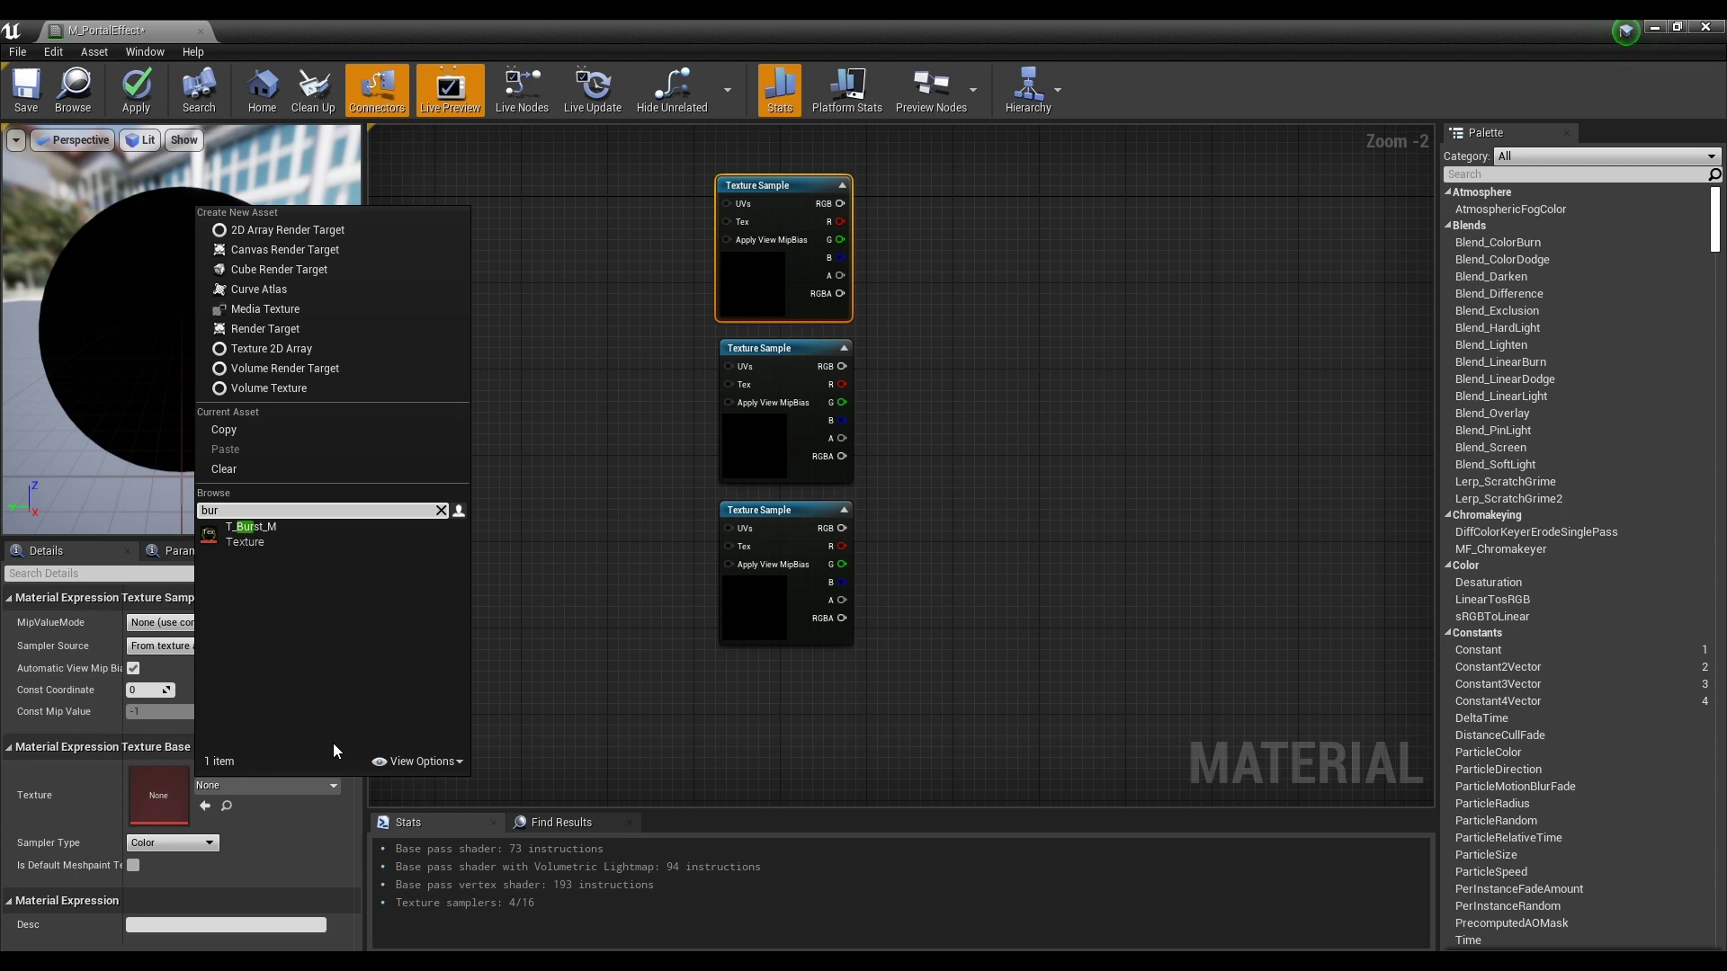
left_click(430, 543)
- Assign the swirl3_Hole_T texture to both the middle and the lowest Texture Sample nodes
left_click(753, 369)
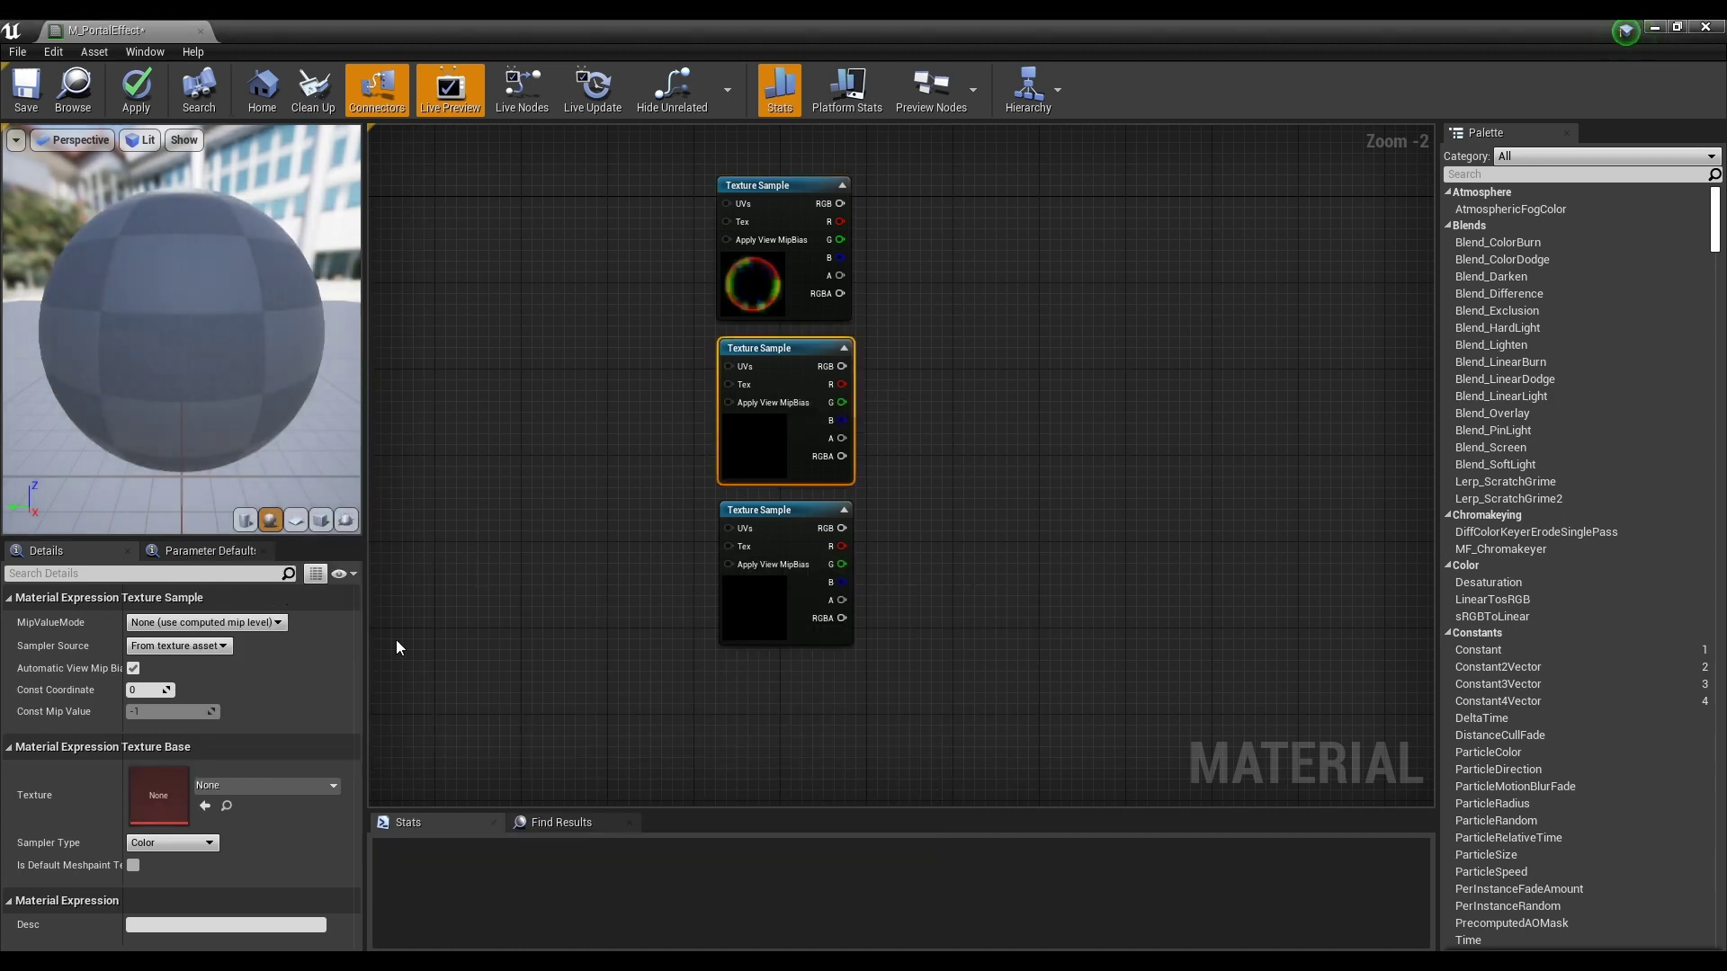
left_click(236, 783)
type("sw")
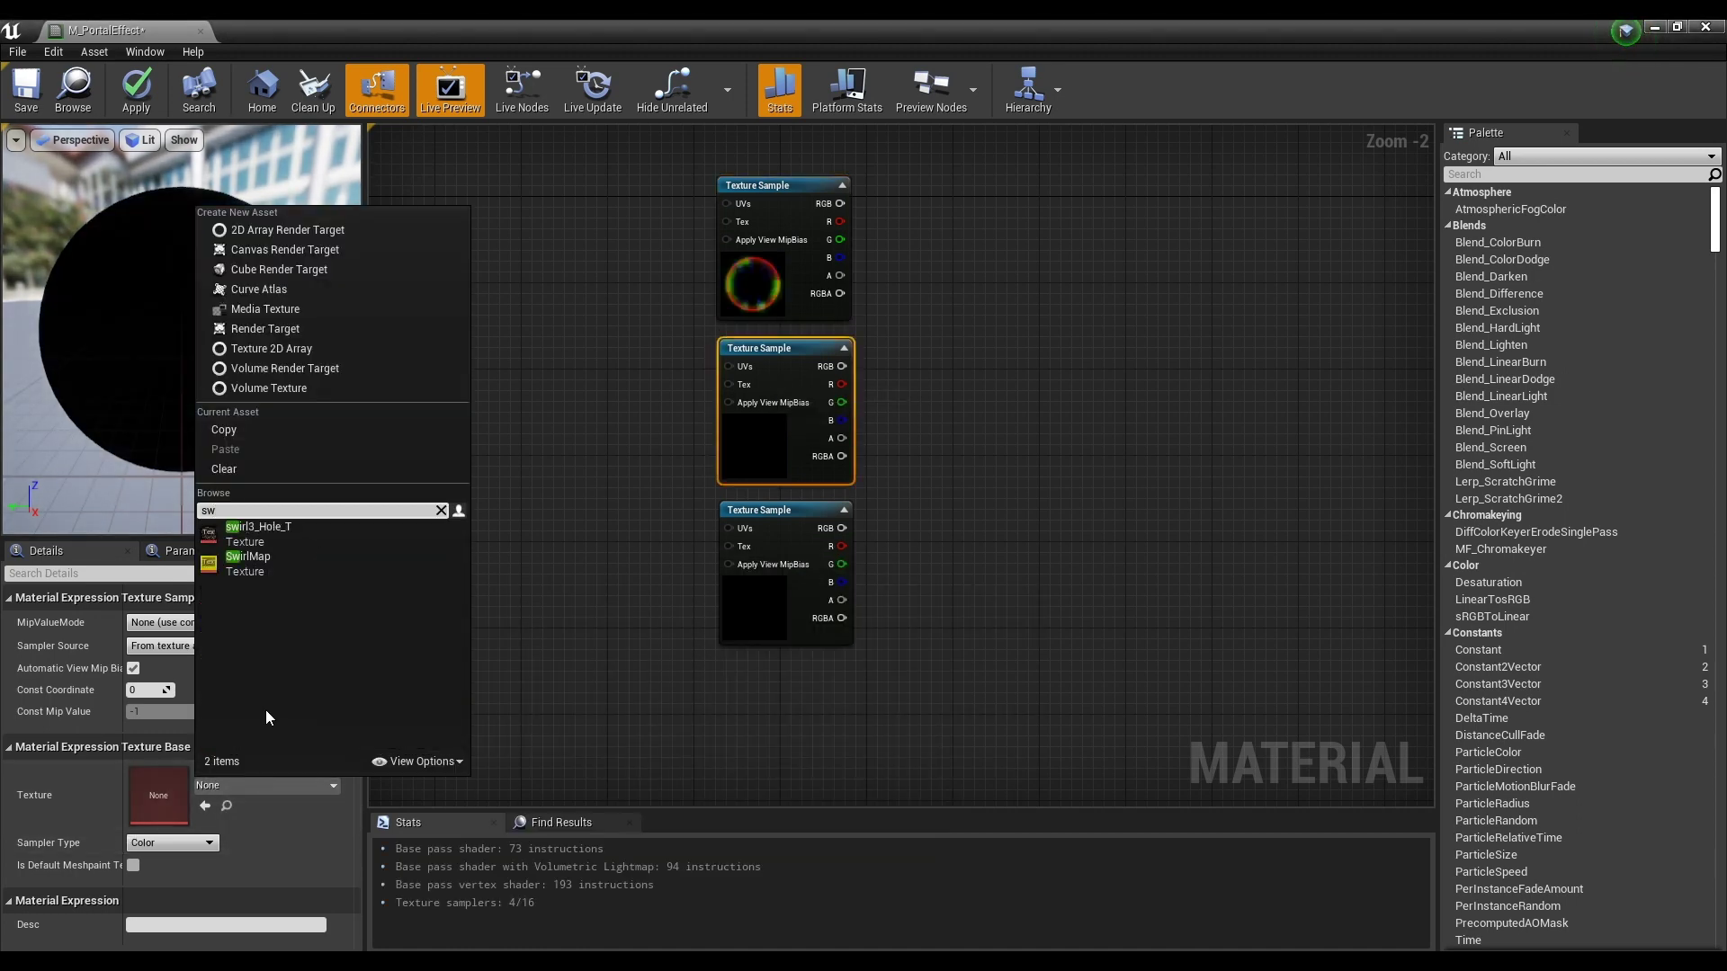
left_click(315, 540)
left_click(771, 620)
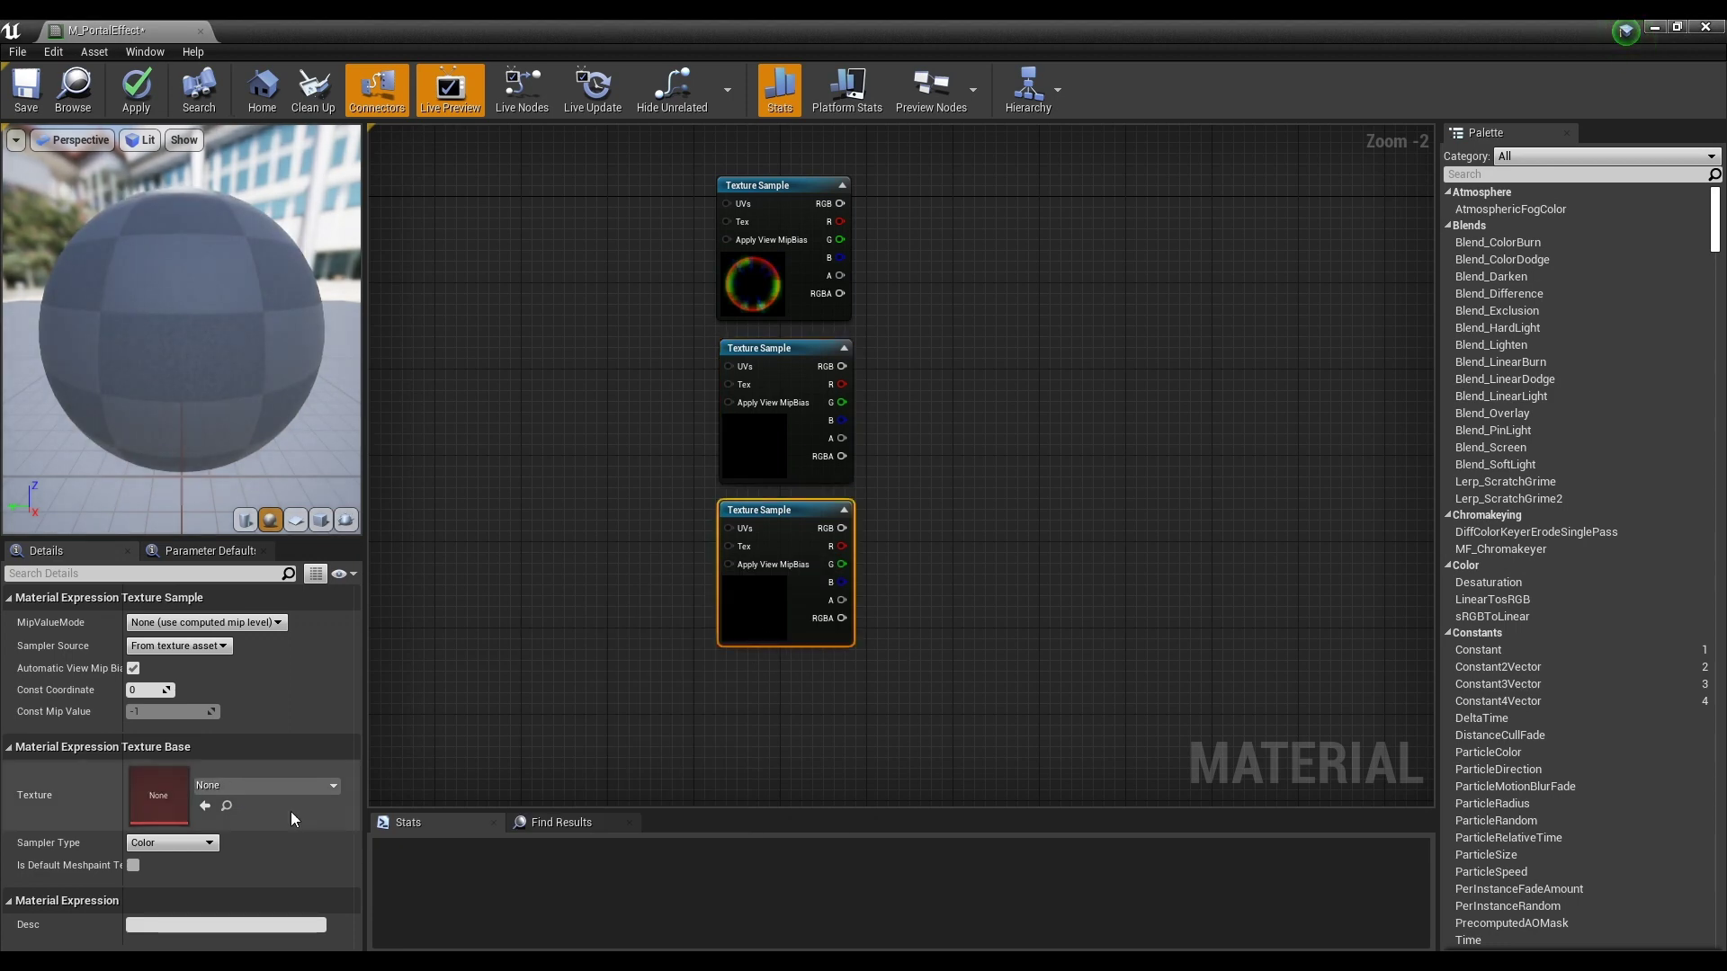
left_click(289, 784)
type("sw")
left_click(283, 543)
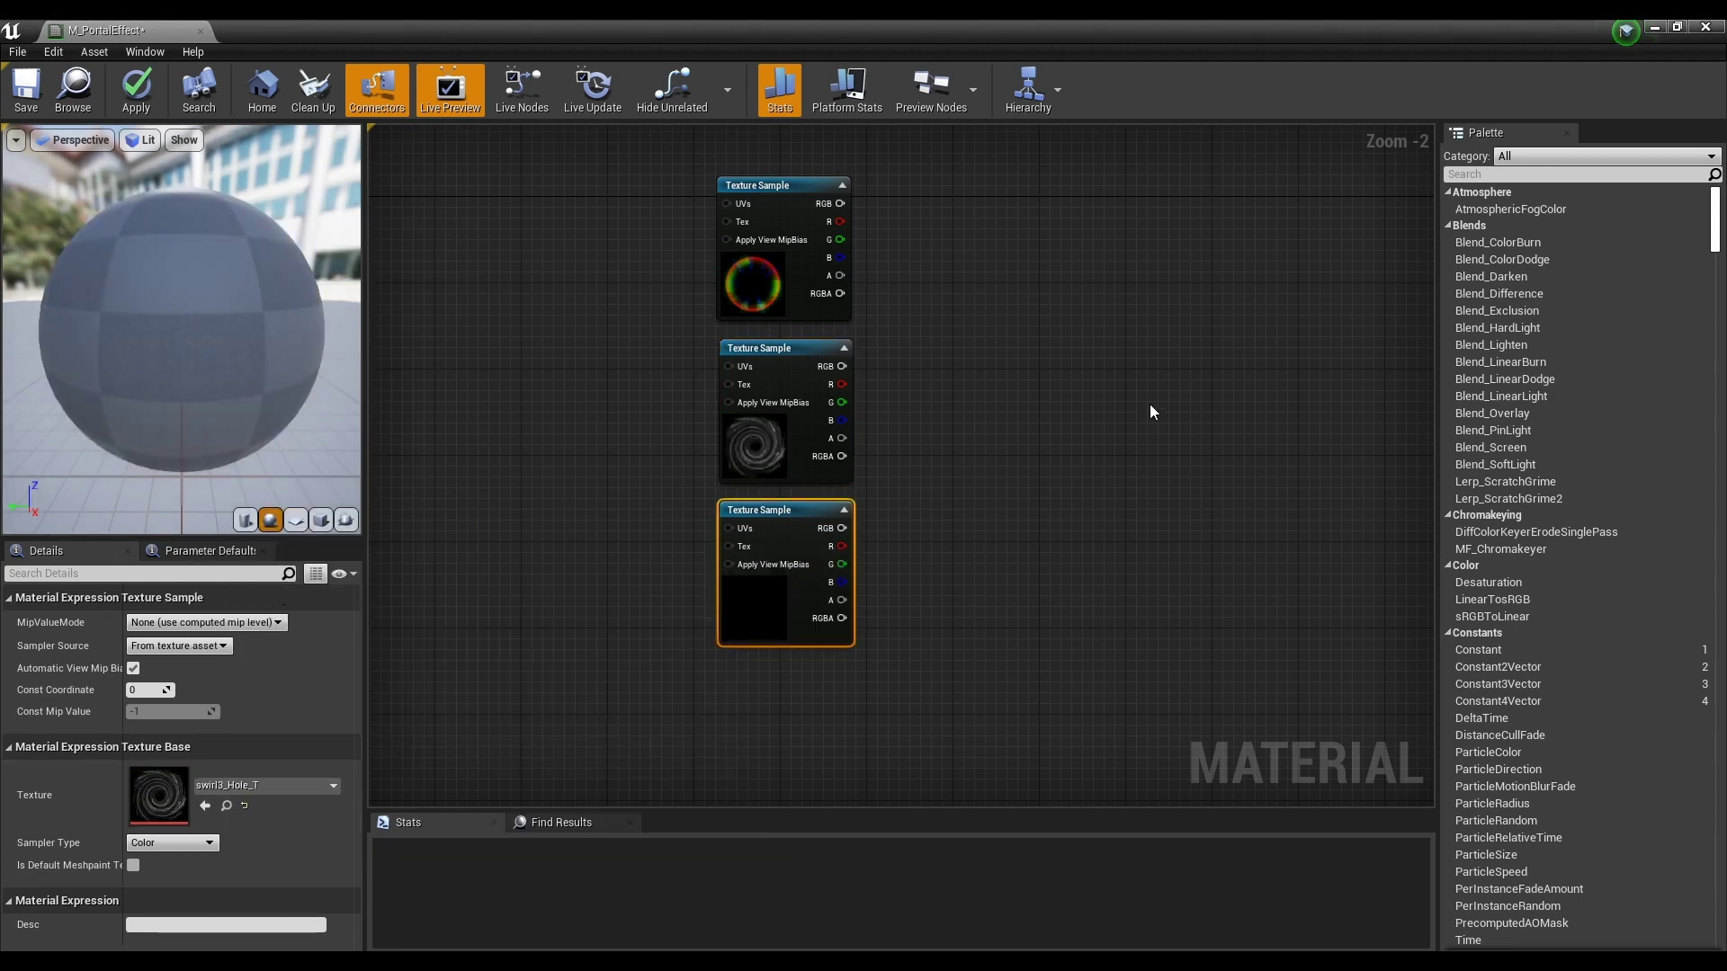
- Add a Rotator node, duplicate it, and place one in front of each swirl Texture Sample
left_click(1011, 374)
right_click_drag(1011, 375, 1184, 413)
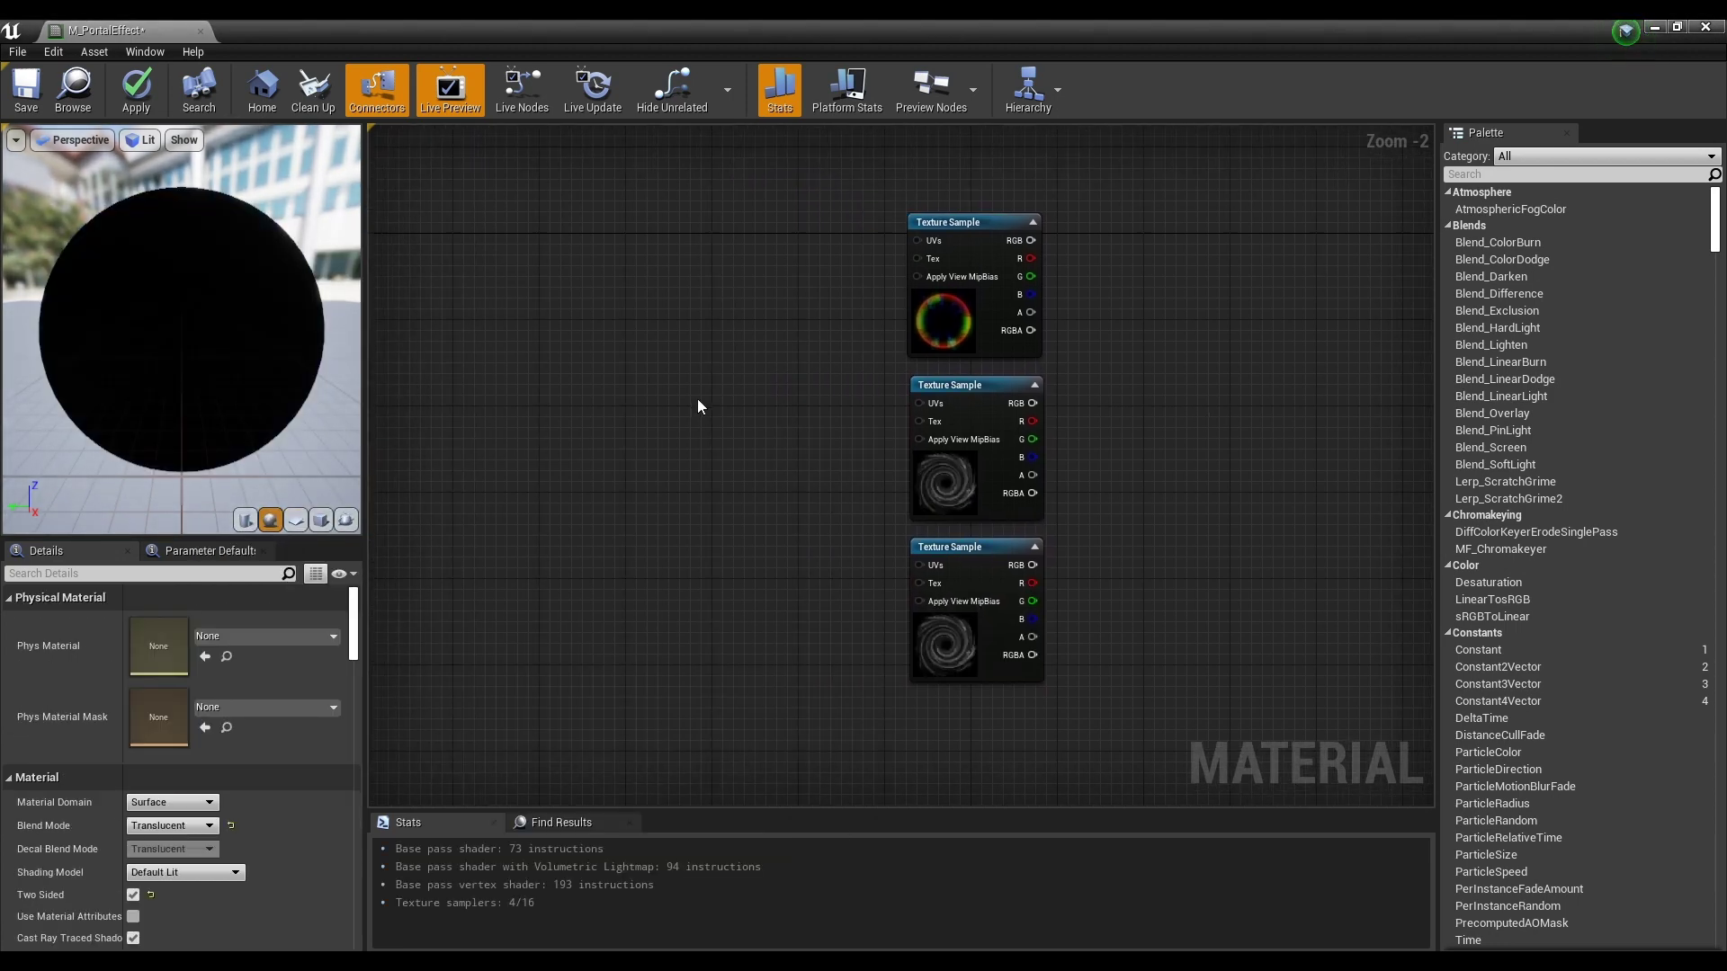
right_click(627, 363)
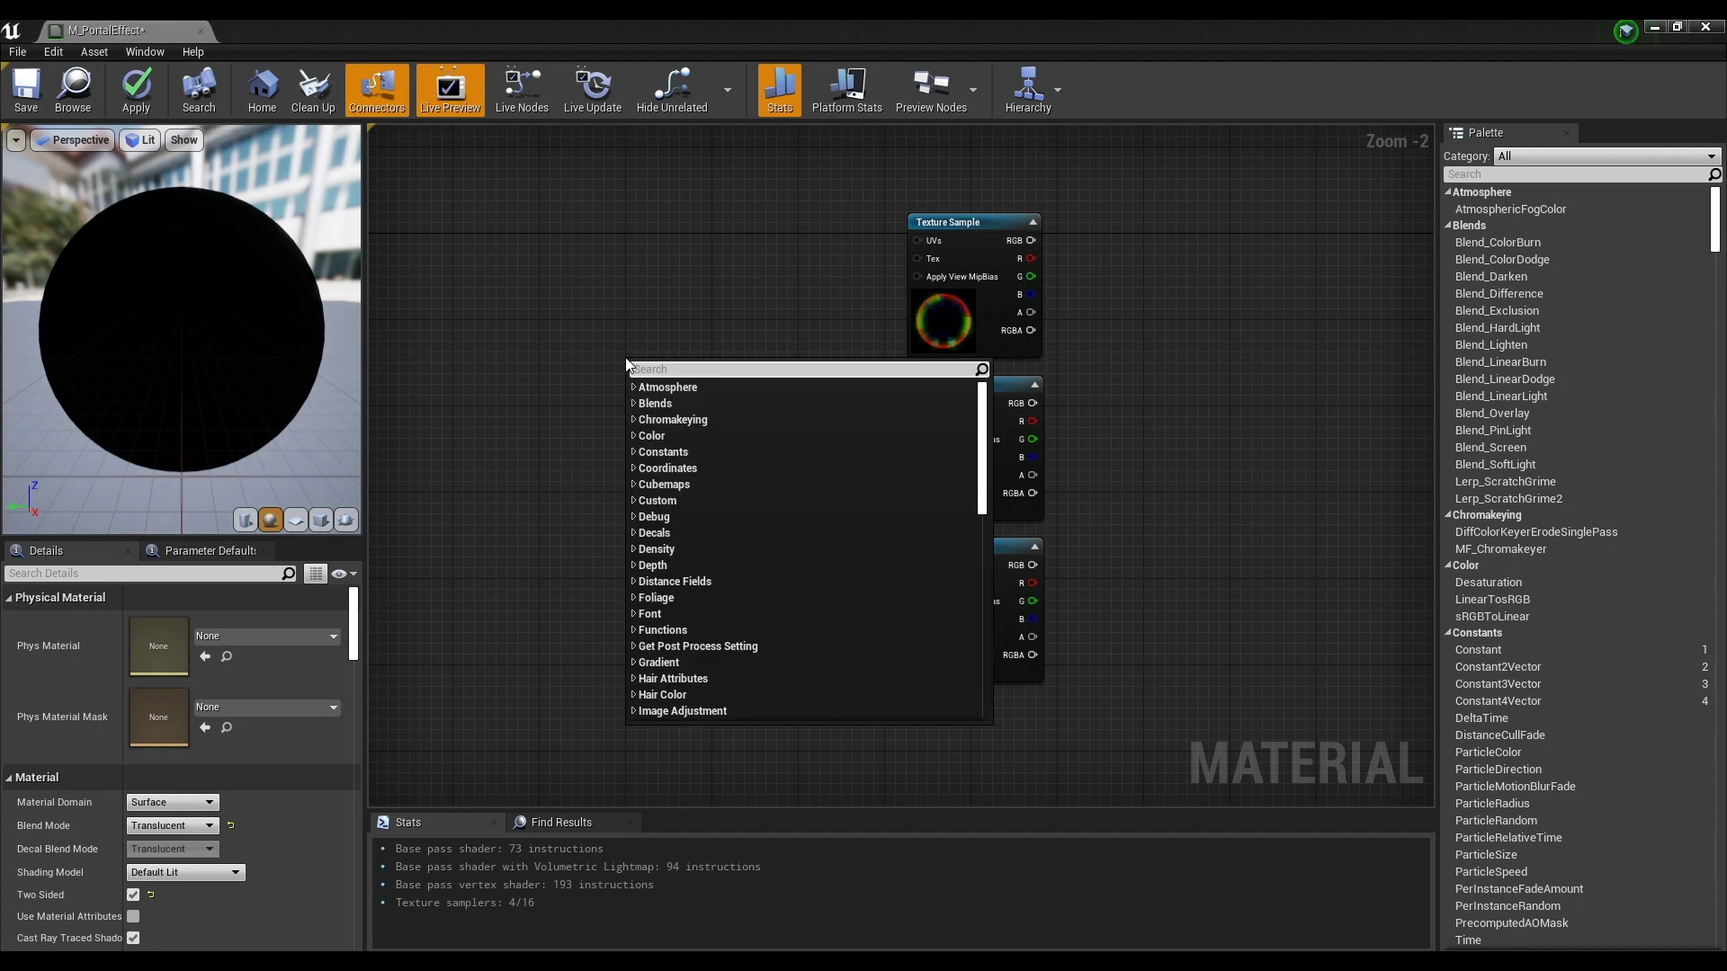
type("rot")
key("Return")
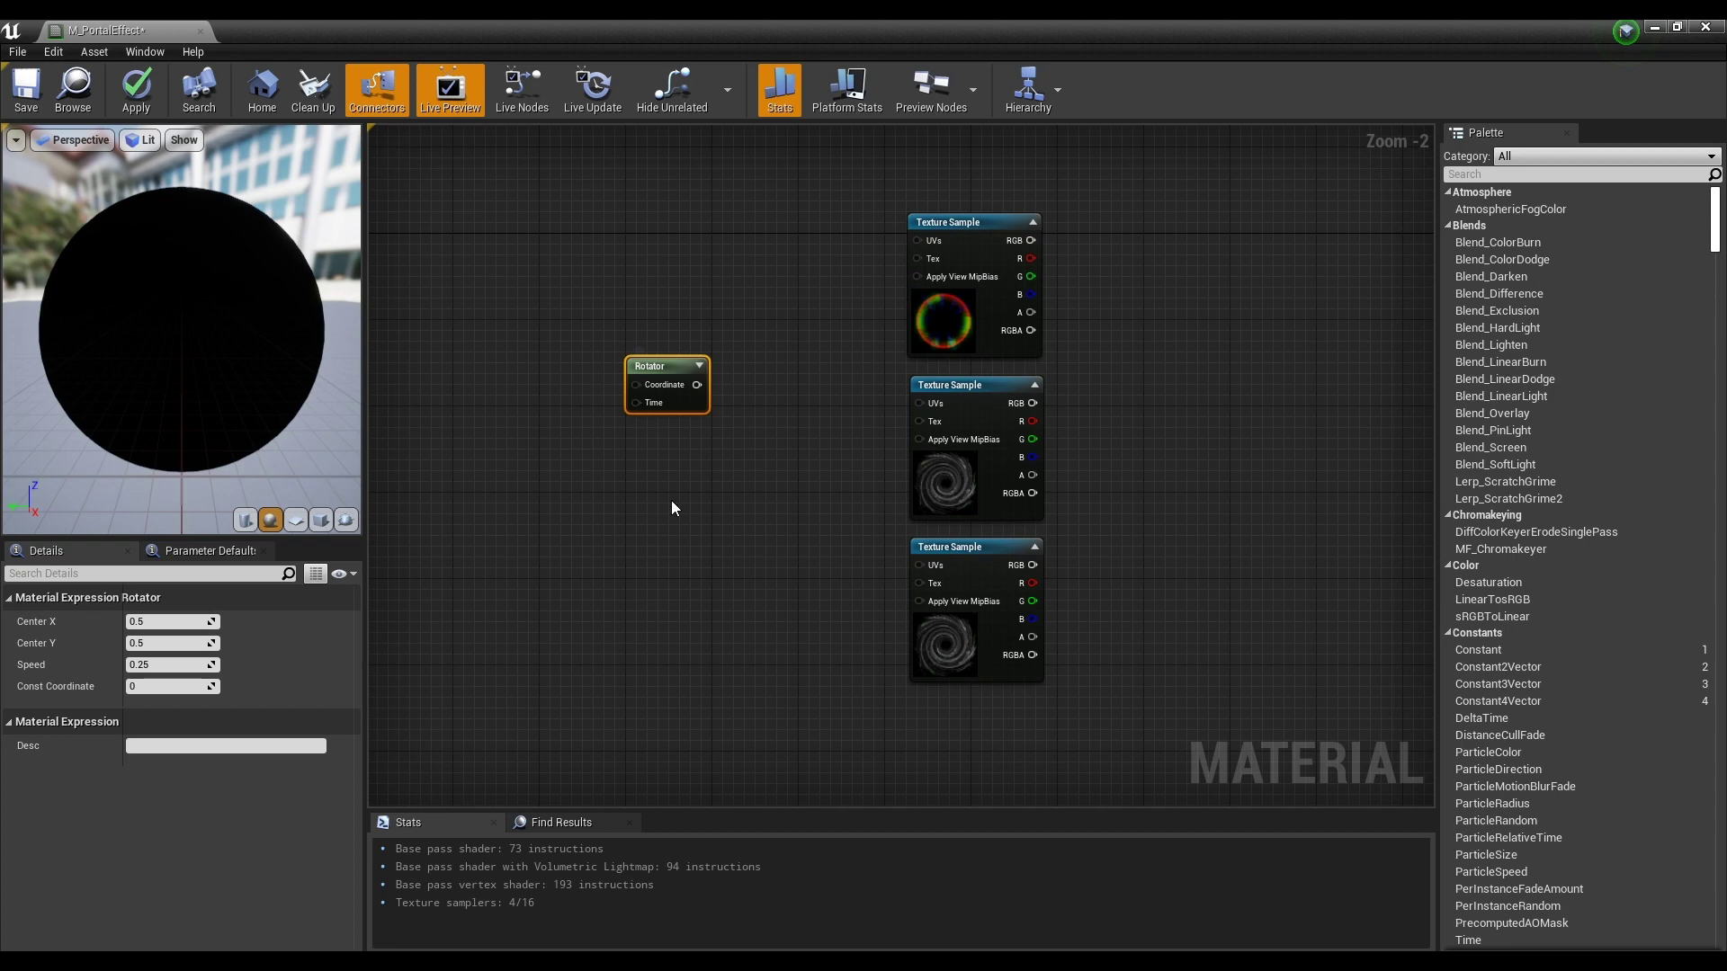
key("ctrl+w")
left_click_drag(661, 380, 695, 410)
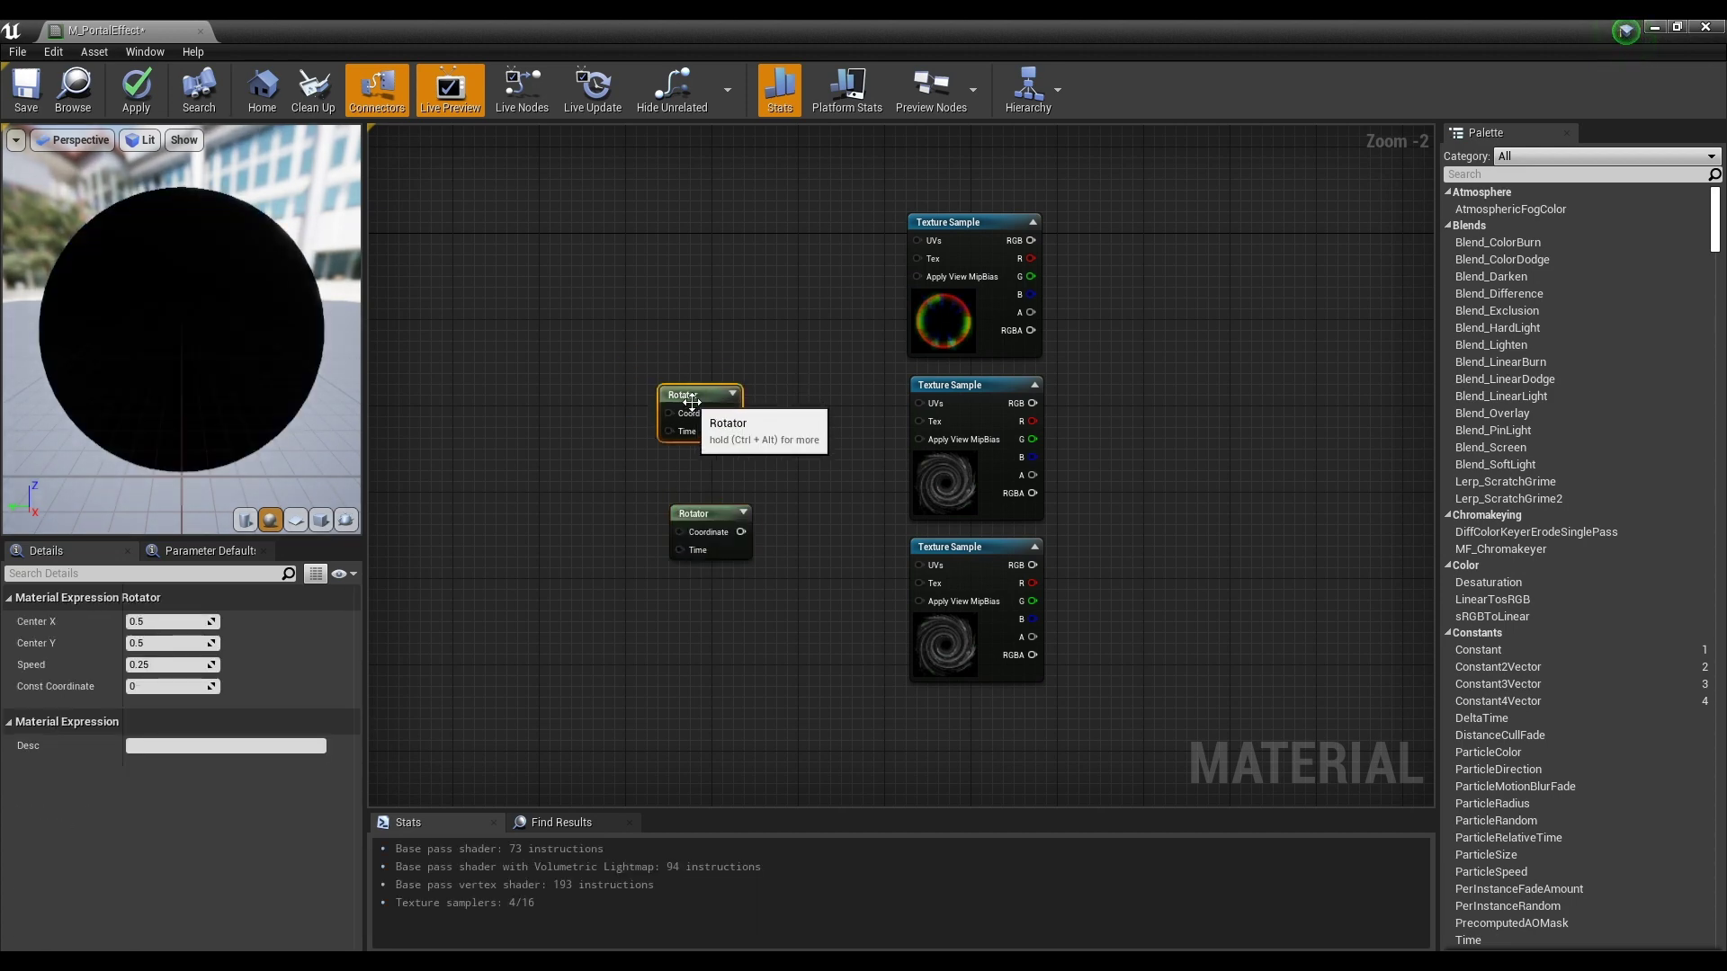
left_click_drag(700, 533, 676, 565)
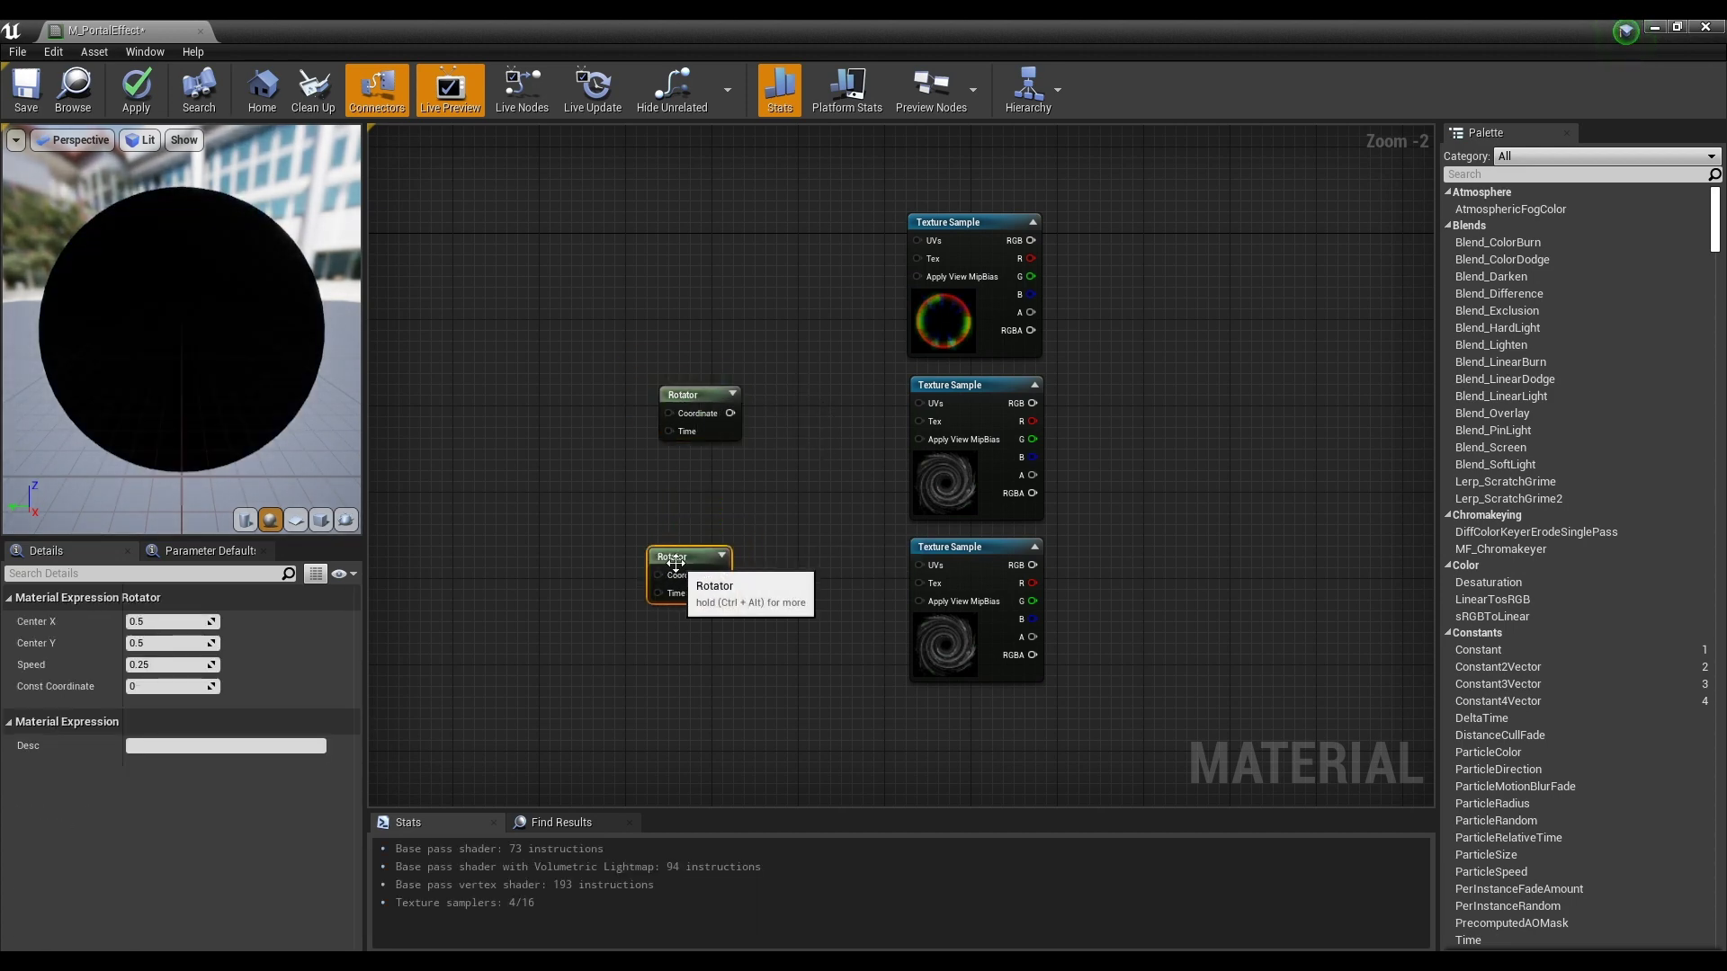
- Set the upper Rotator's speed to -1.5 and the lower Rotator's speed to -0.5
left_click(686, 405)
left_click(176, 665)
type("-1")
key("Return")
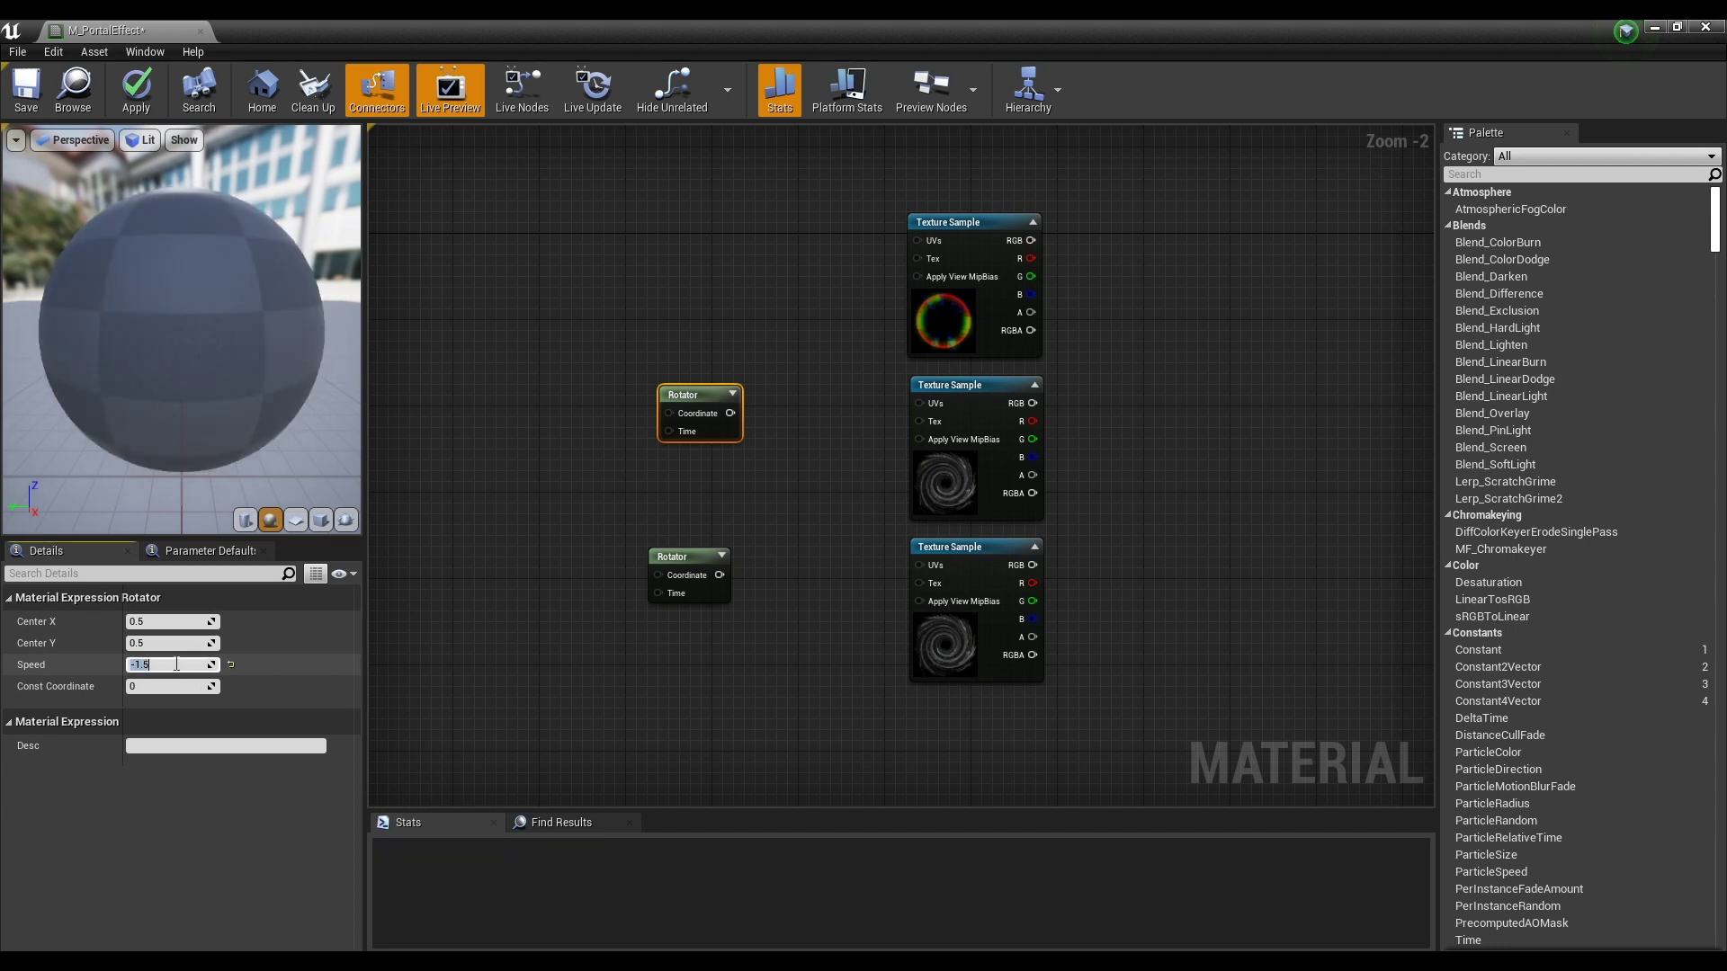
left_click(665, 568)
left_click(140, 664)
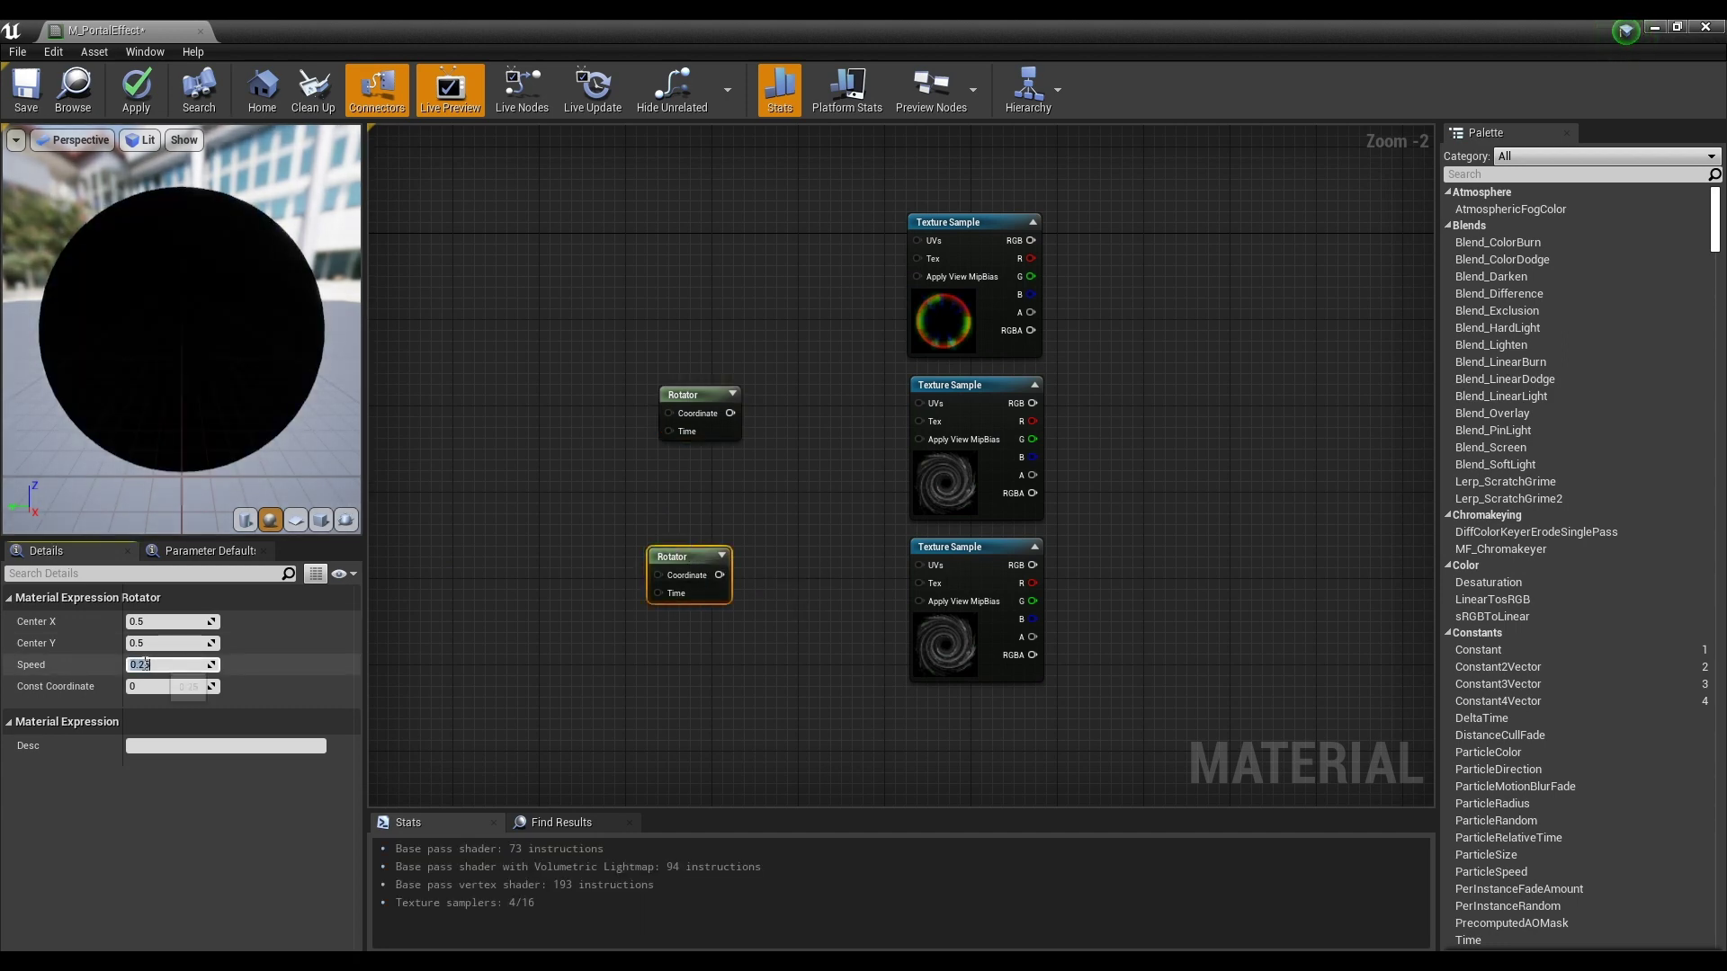
key("Return")
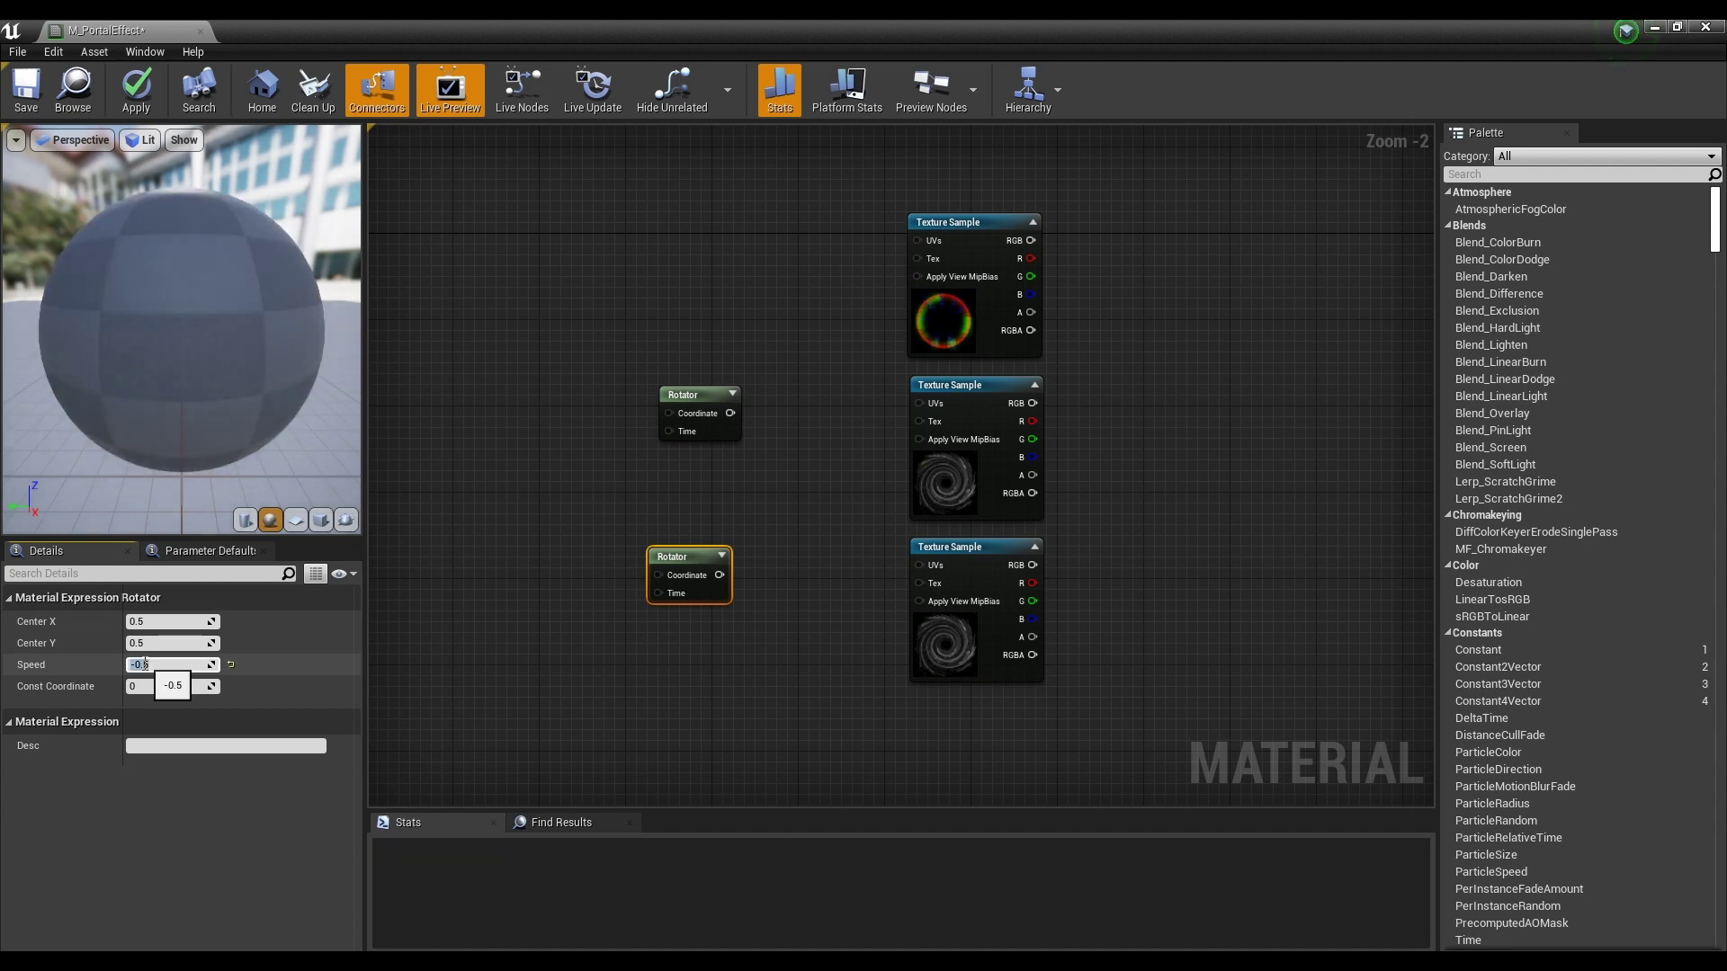
- Connect each Rotator to the UVs of its swirl Texture Sample and move both Rotators closer to the samples
left_click_drag(683, 560, 694, 559)
left_click_drag(730, 412, 919, 403)
left_click_drag(730, 575, 919, 568)
left_click_drag(797, 357, 656, 554)
left_click_drag(704, 403, 820, 392)
- Move all Texture Sample and Rotator nodes together farther away from the material output node
left_click(1252, 369)
right_click_drag(1252, 369, 1013, 391)
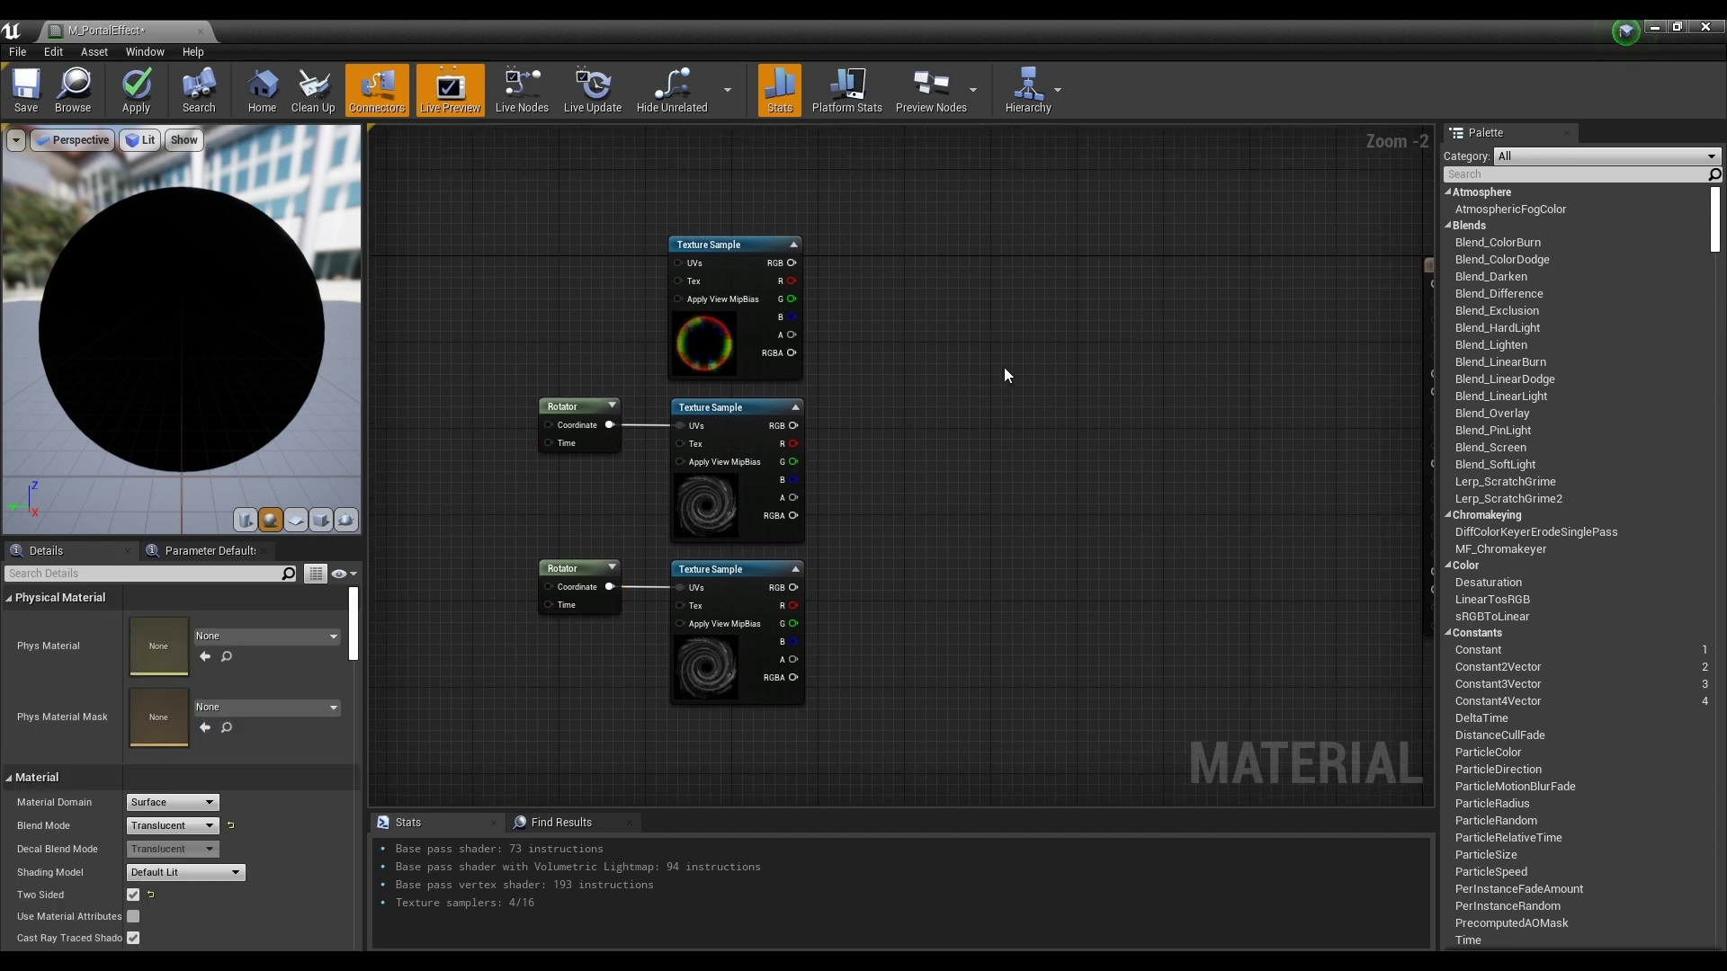
left_click_drag(1007, 202, 436, 699)
left_click_drag(750, 340, 621, 330)
- Add a Power node, duplicate it, and place one after each swirl Texture Sample
left_click(910, 490)
right_click_drag(918, 502, 898, 433)
right_click_drag(839, 306, 838, 306)
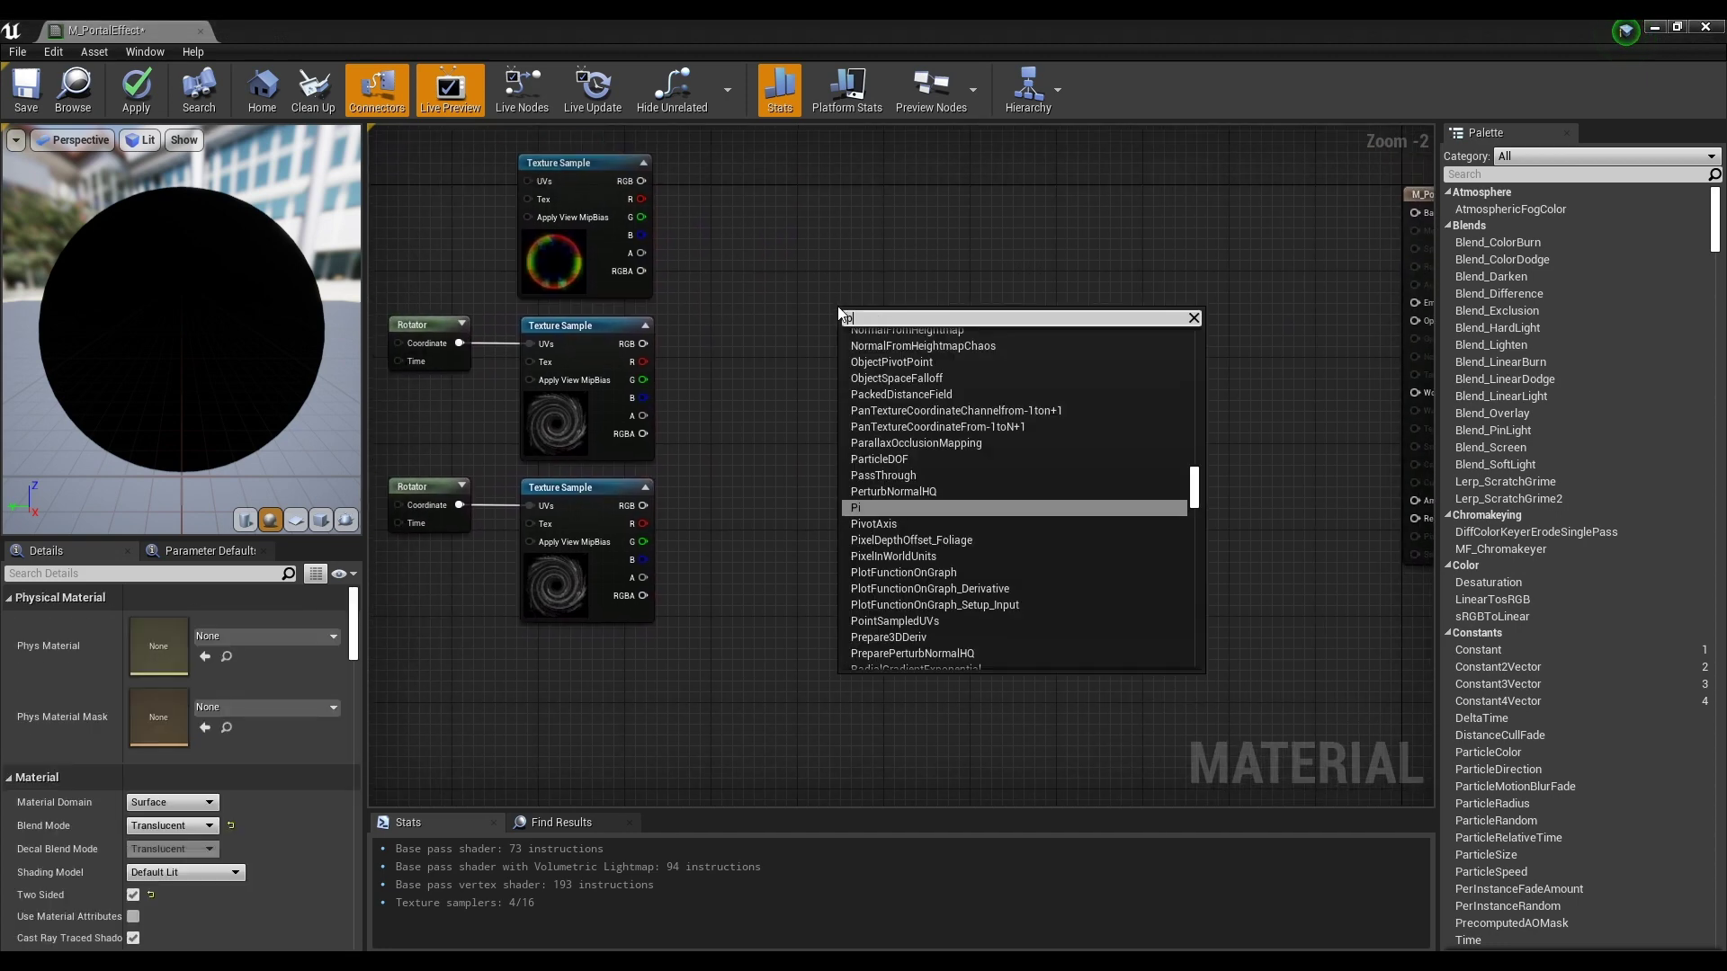
type("pow")
key("Return")
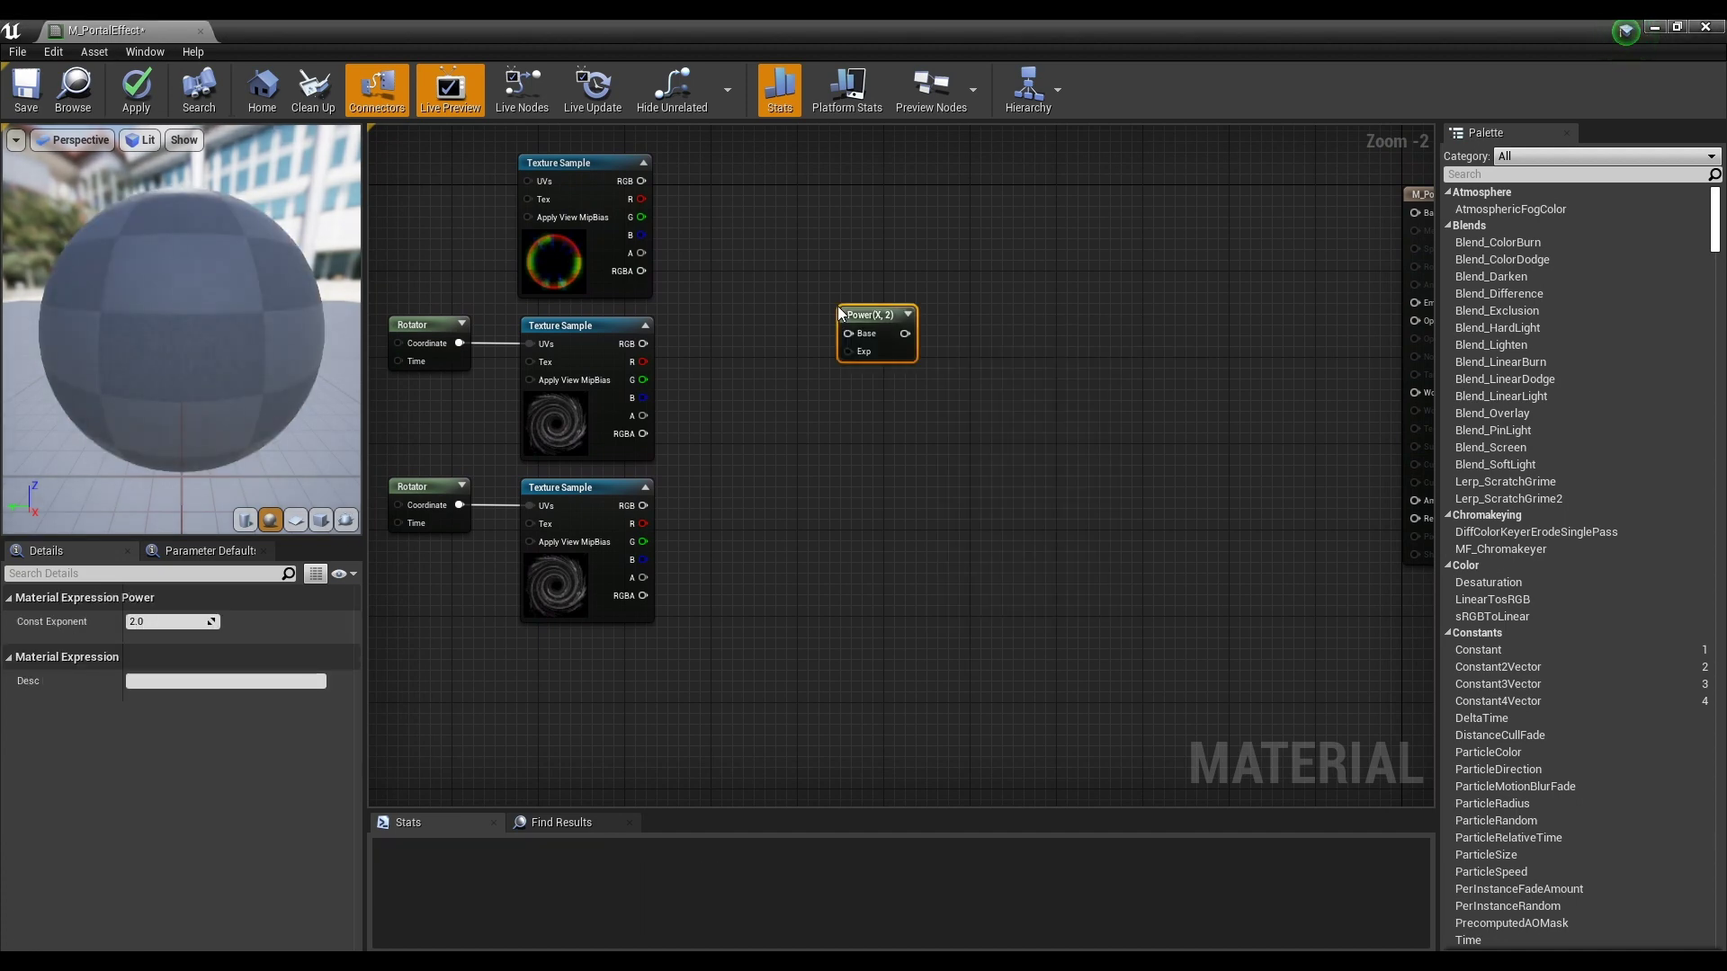
key("ctrl+v")
left_click_drag(867, 491, 872, 491)
left_click_drag(871, 325, 874, 334)
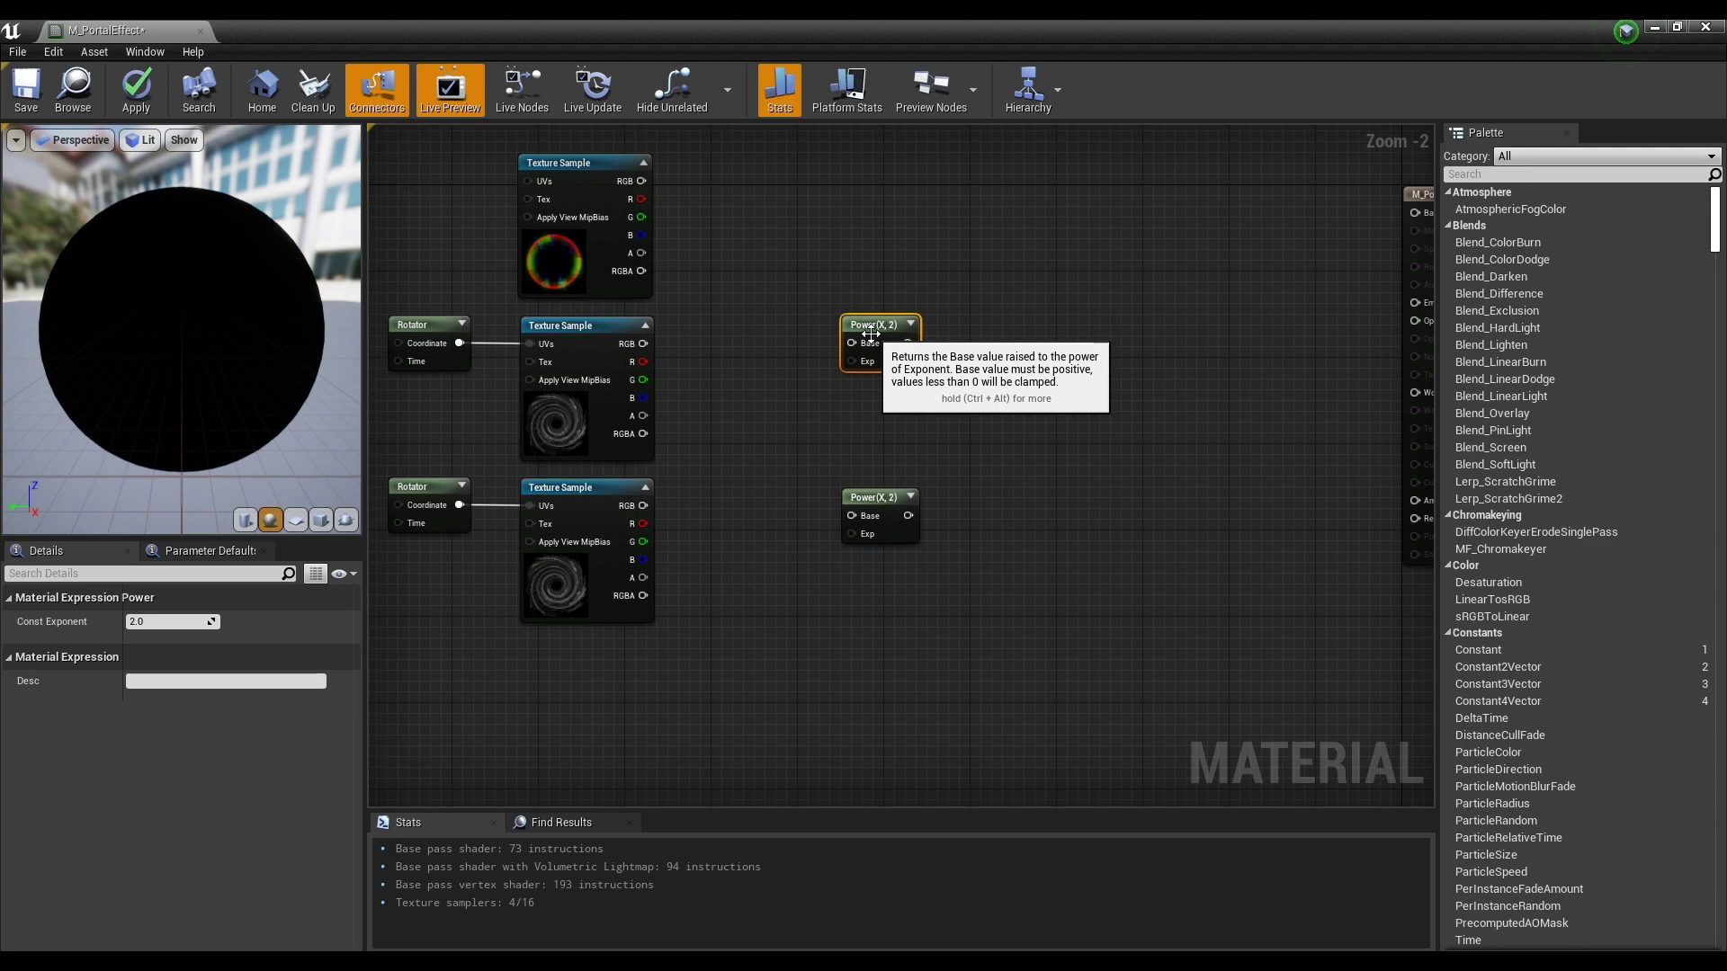
- Connect the RGB output of each swirl Texture Sample to its Power node's Base and align the lower Power node
left_click_drag(639, 341, 851, 342)
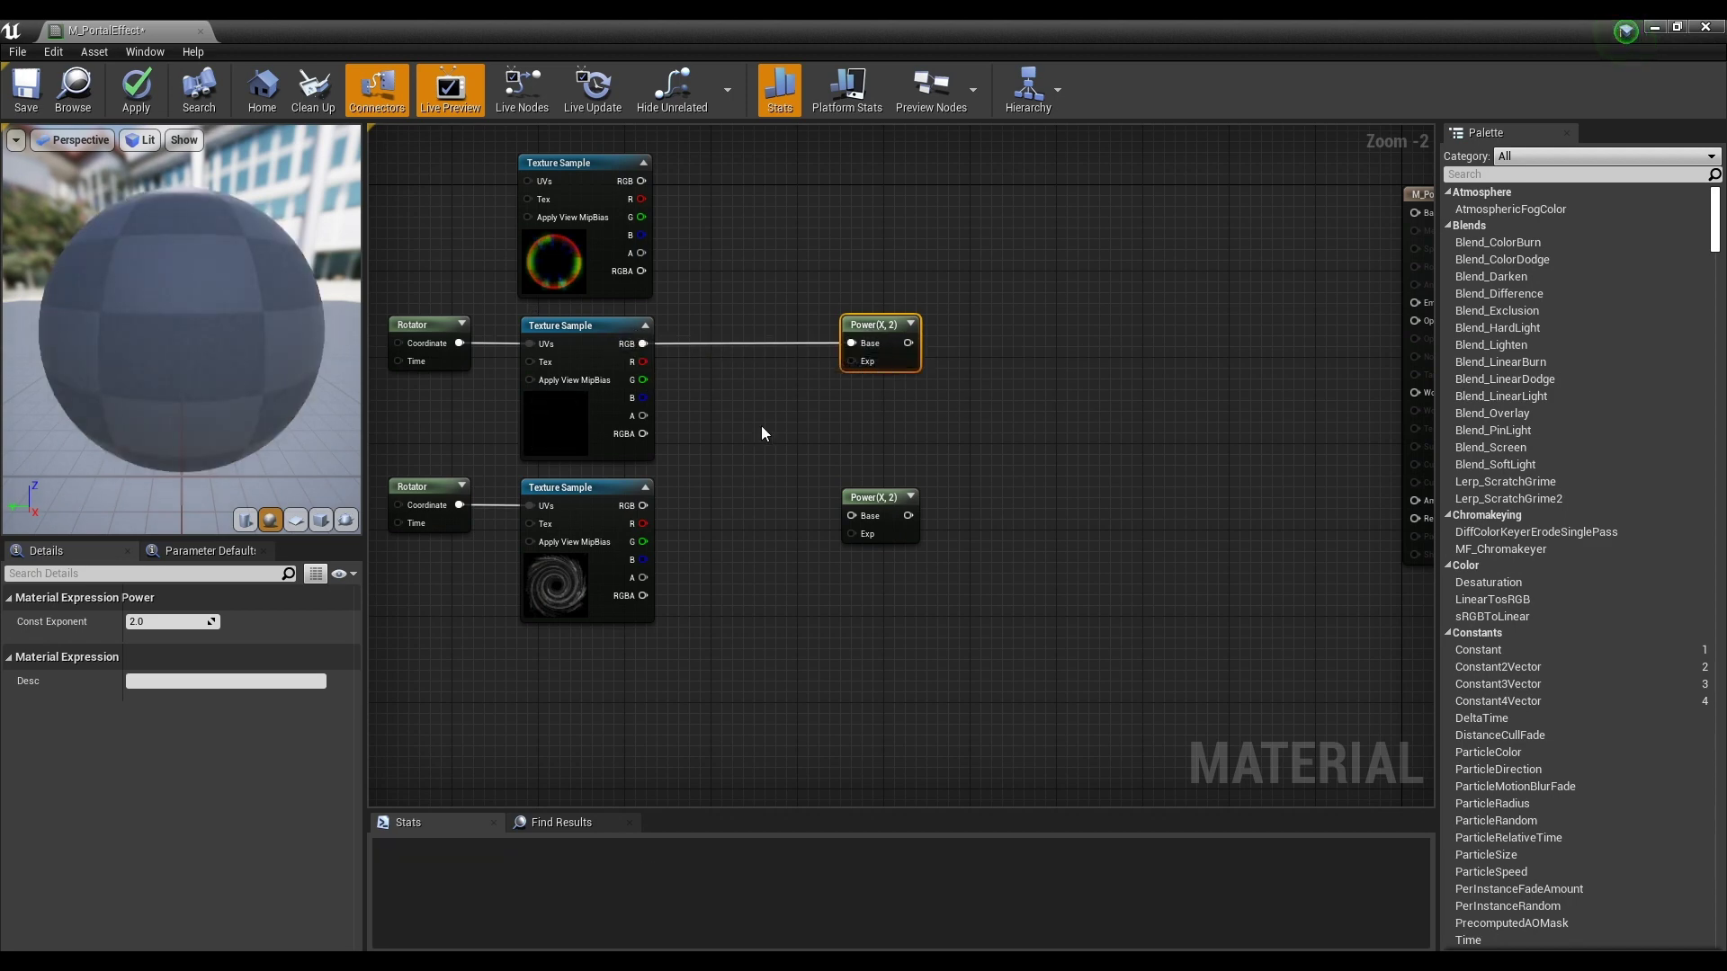
left_click_drag(643, 505, 870, 496)
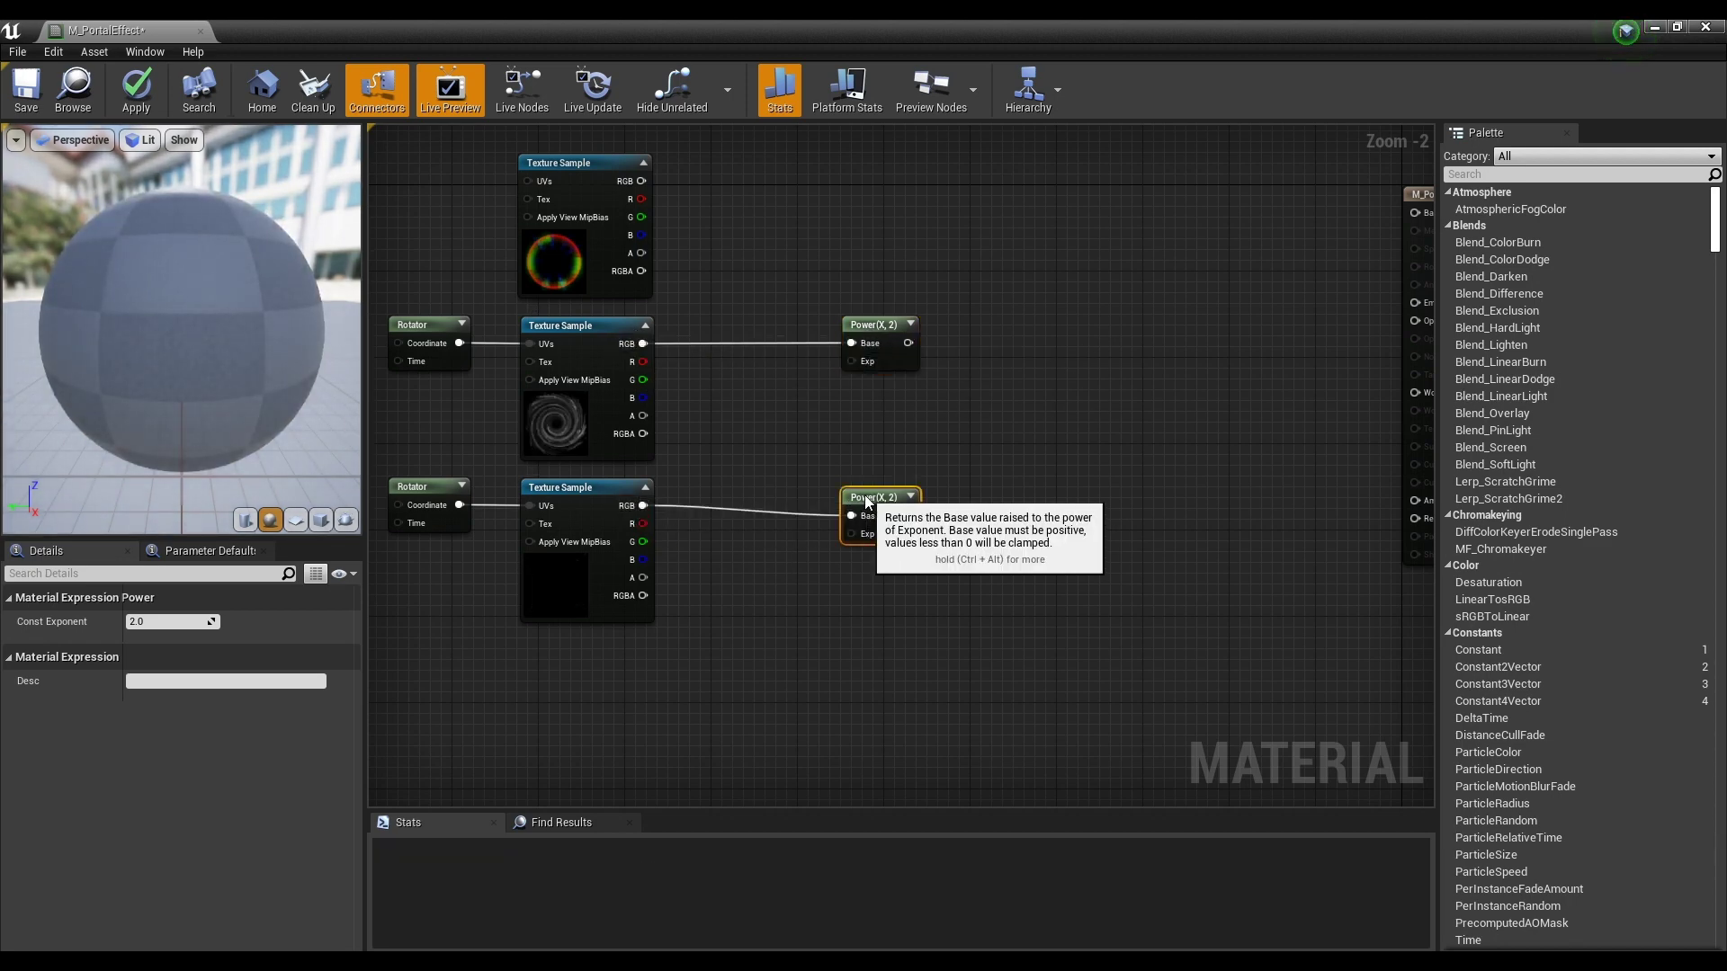
left_click(829, 415)
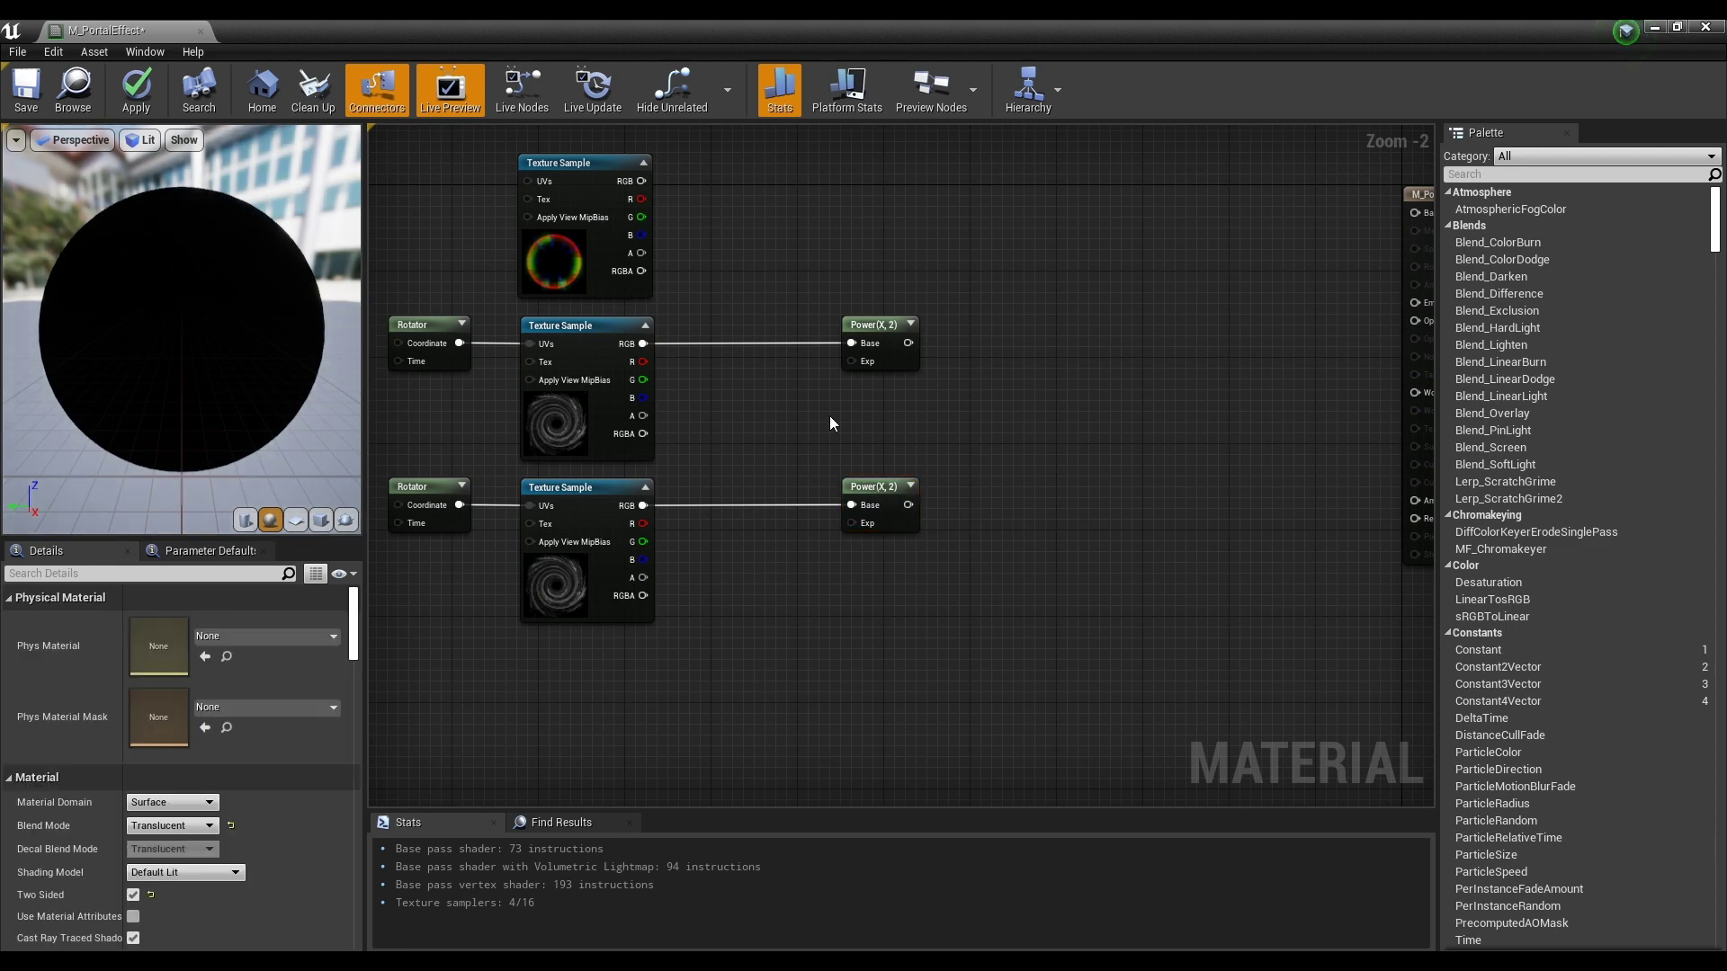
- Add a scalar parameter named Power between the two Power nodes with a default value of 1
right_click_drag(829, 416, 915, 427)
left_click(827, 427)
type("Pow")
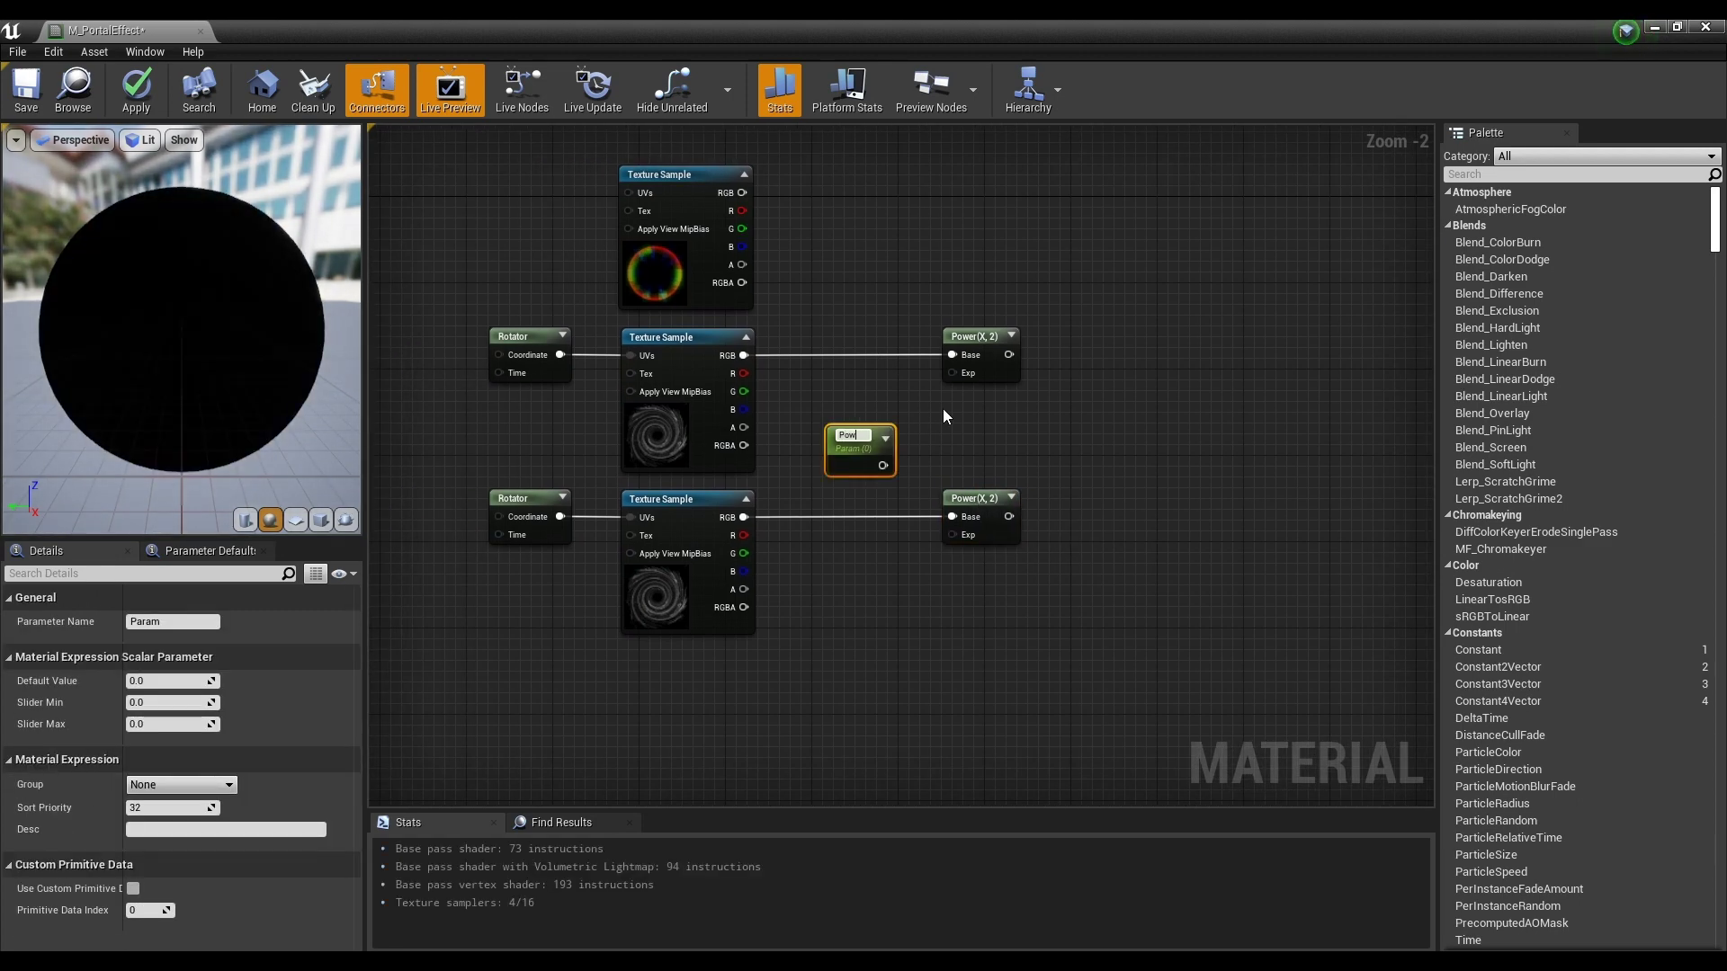
type("er")
key("Return")
left_click(166, 681)
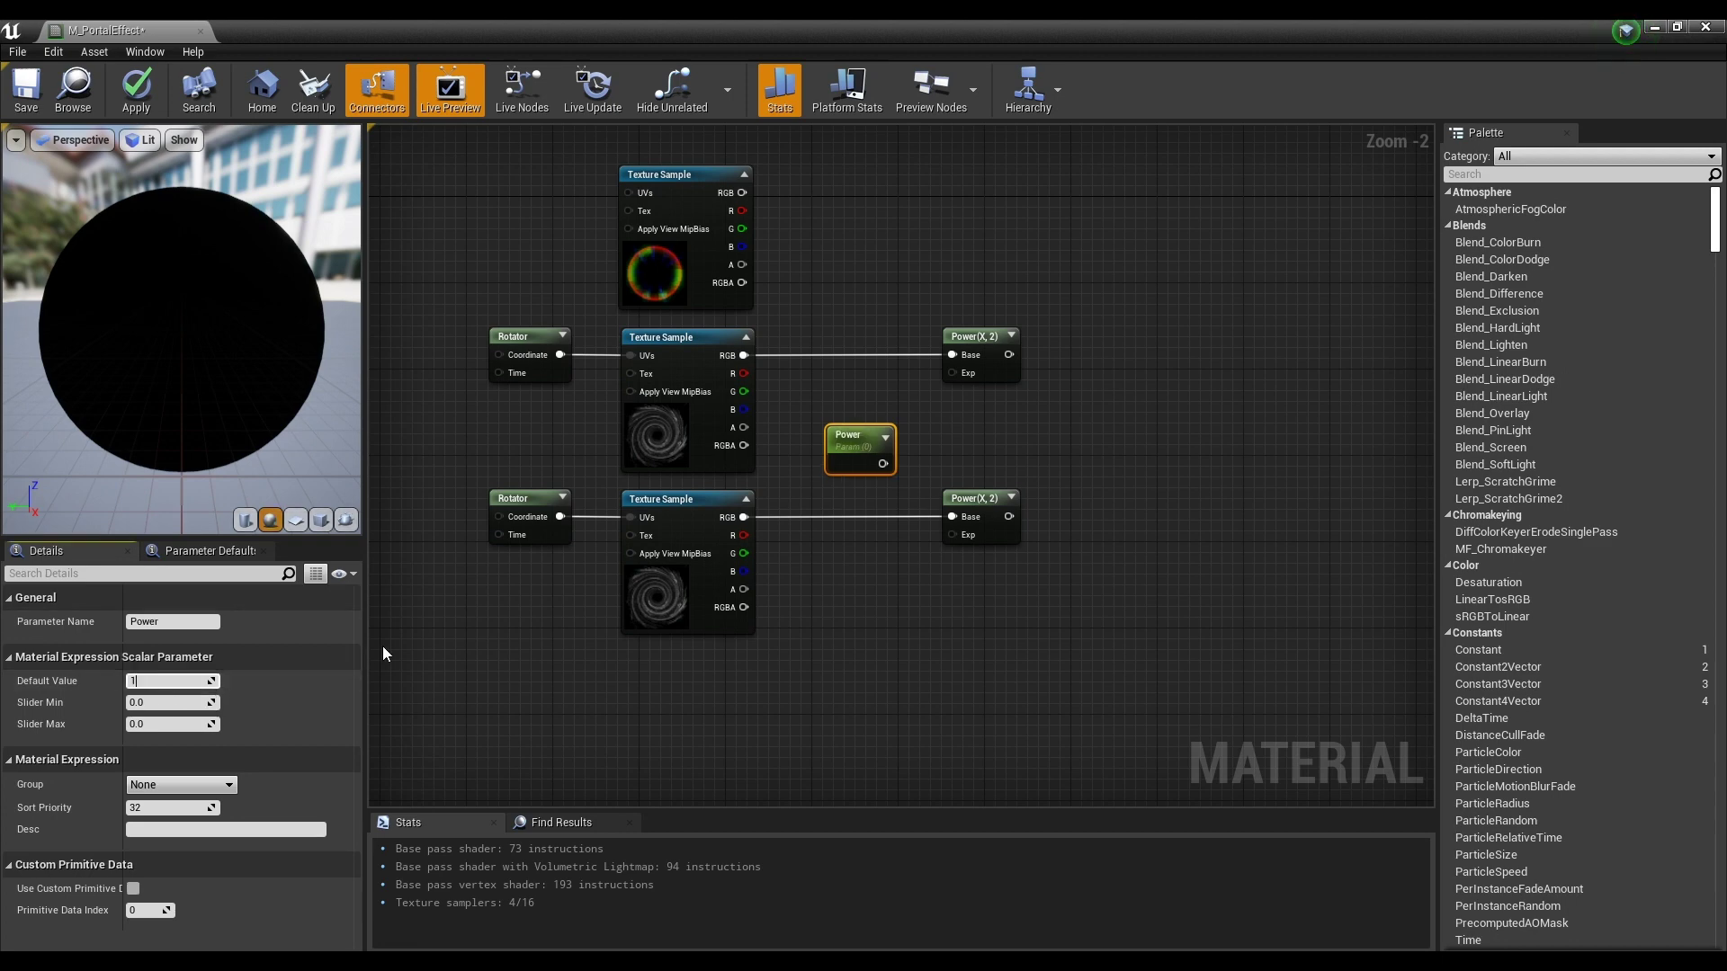
type("1")
key("Return")
- Connect the Power parameter to the Exp input of both Power nodes and move the three nodes closer to the textures
mouse_move(883, 464)
left_mouse_down()
mouse_move(961, 369)
mouse_move(952, 534)
mouse_move(876, 438)
left_mouse_up()
left_click_drag(1013, 296, 796, 613)
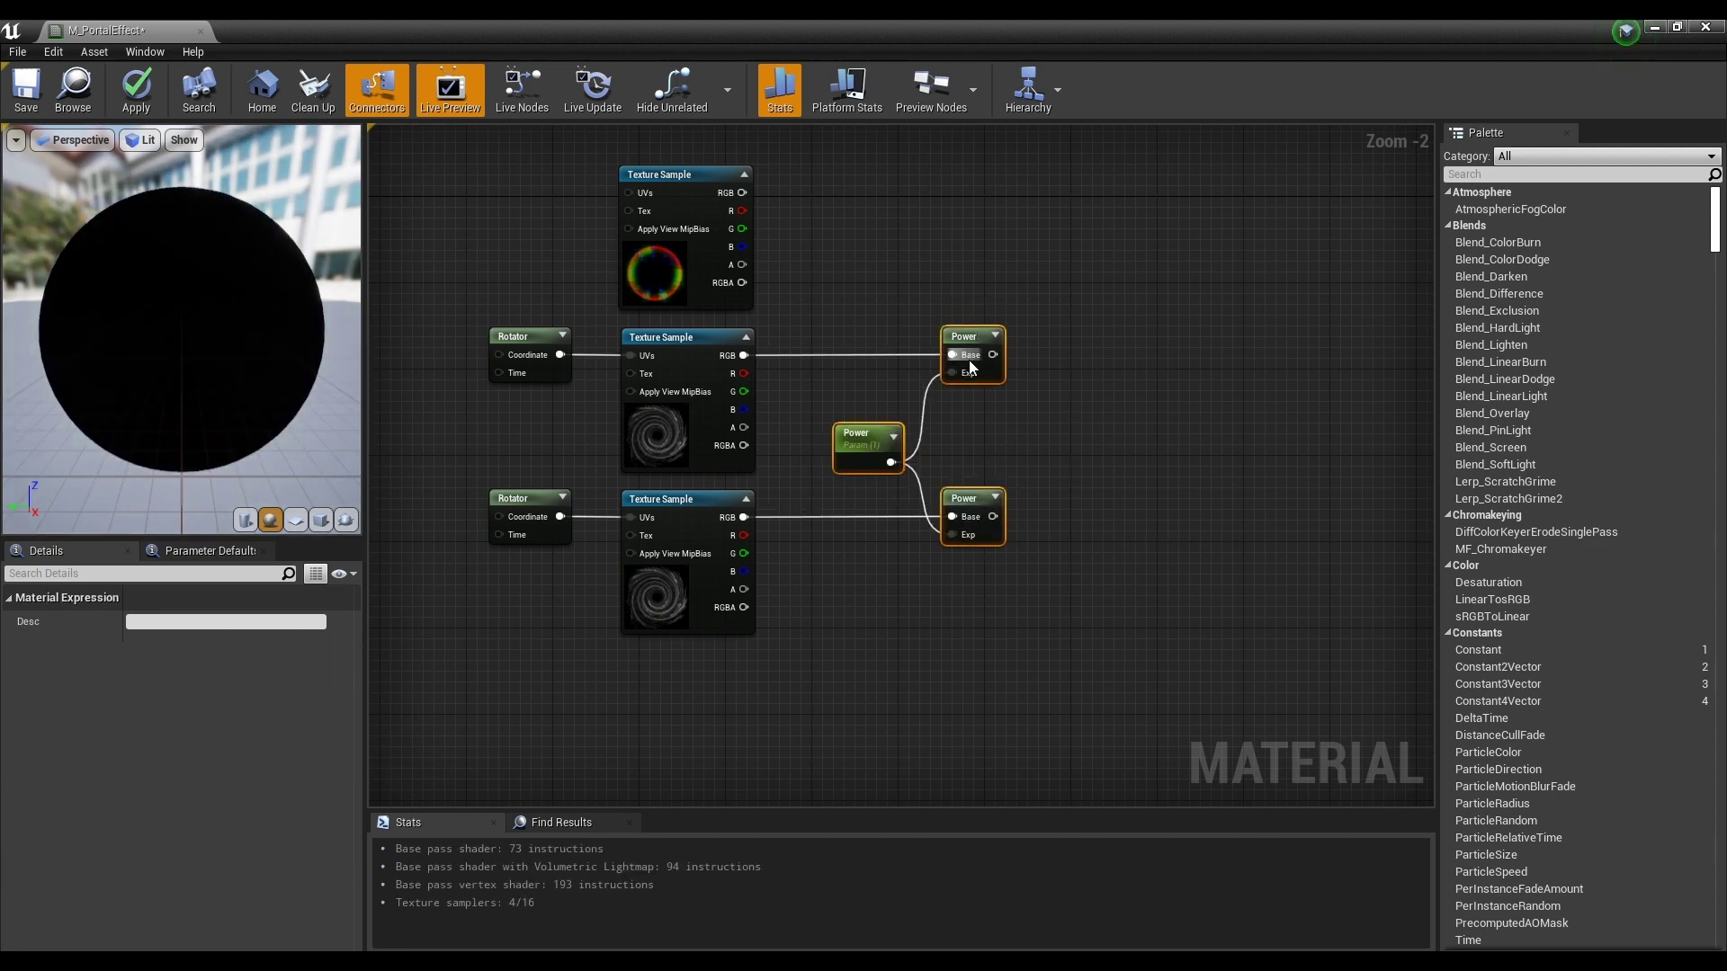
left_click_drag(965, 348, 910, 345)
- Add two Multiply nodes and place one in line after each Power node
left_click(1072, 415)
right_click_drag(1074, 416, 932, 438)
left_click(968, 363)
left_click(979, 489)
left_click(973, 505)
left_click_drag(995, 516, 996, 522)
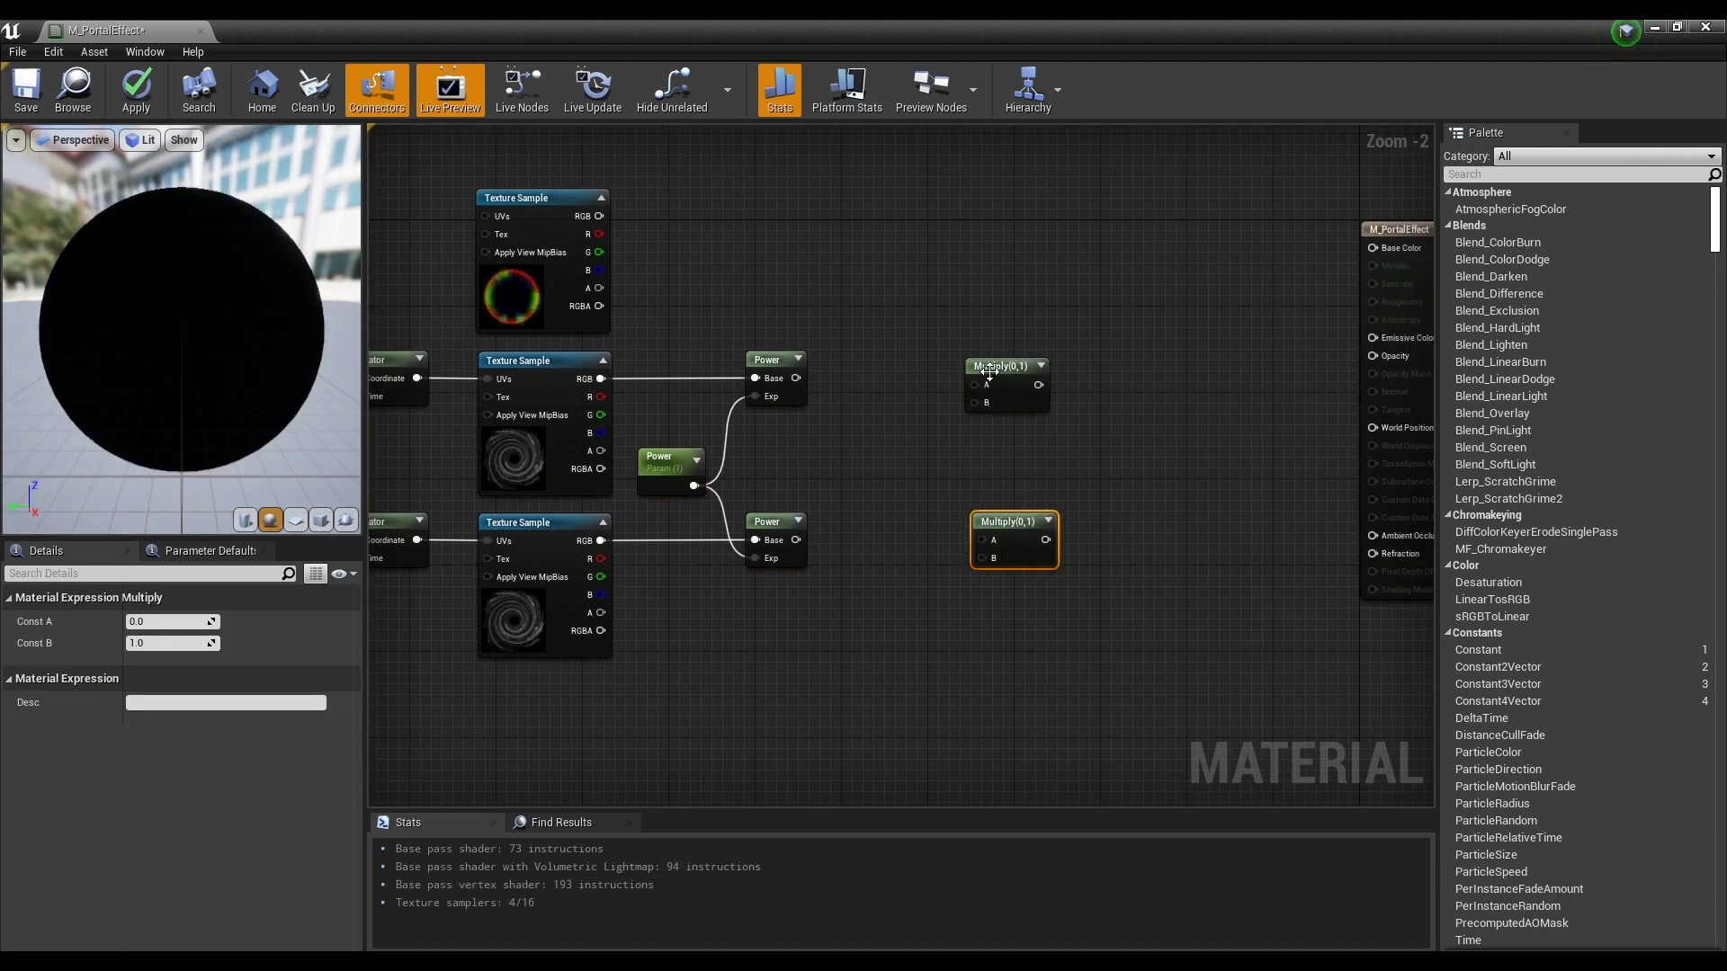
left_click_drag(987, 370, 994, 364)
- Connect the output of each Power node to input A of its neighbouring Multiply node
left_click_drag(797, 378, 984, 378)
left_click_drag(796, 540, 982, 539)
left_click(997, 526)
- Add a scalar parameter named Bright with default value 5 and connect it to input B of both Multiply nodes
left_click(940, 456)
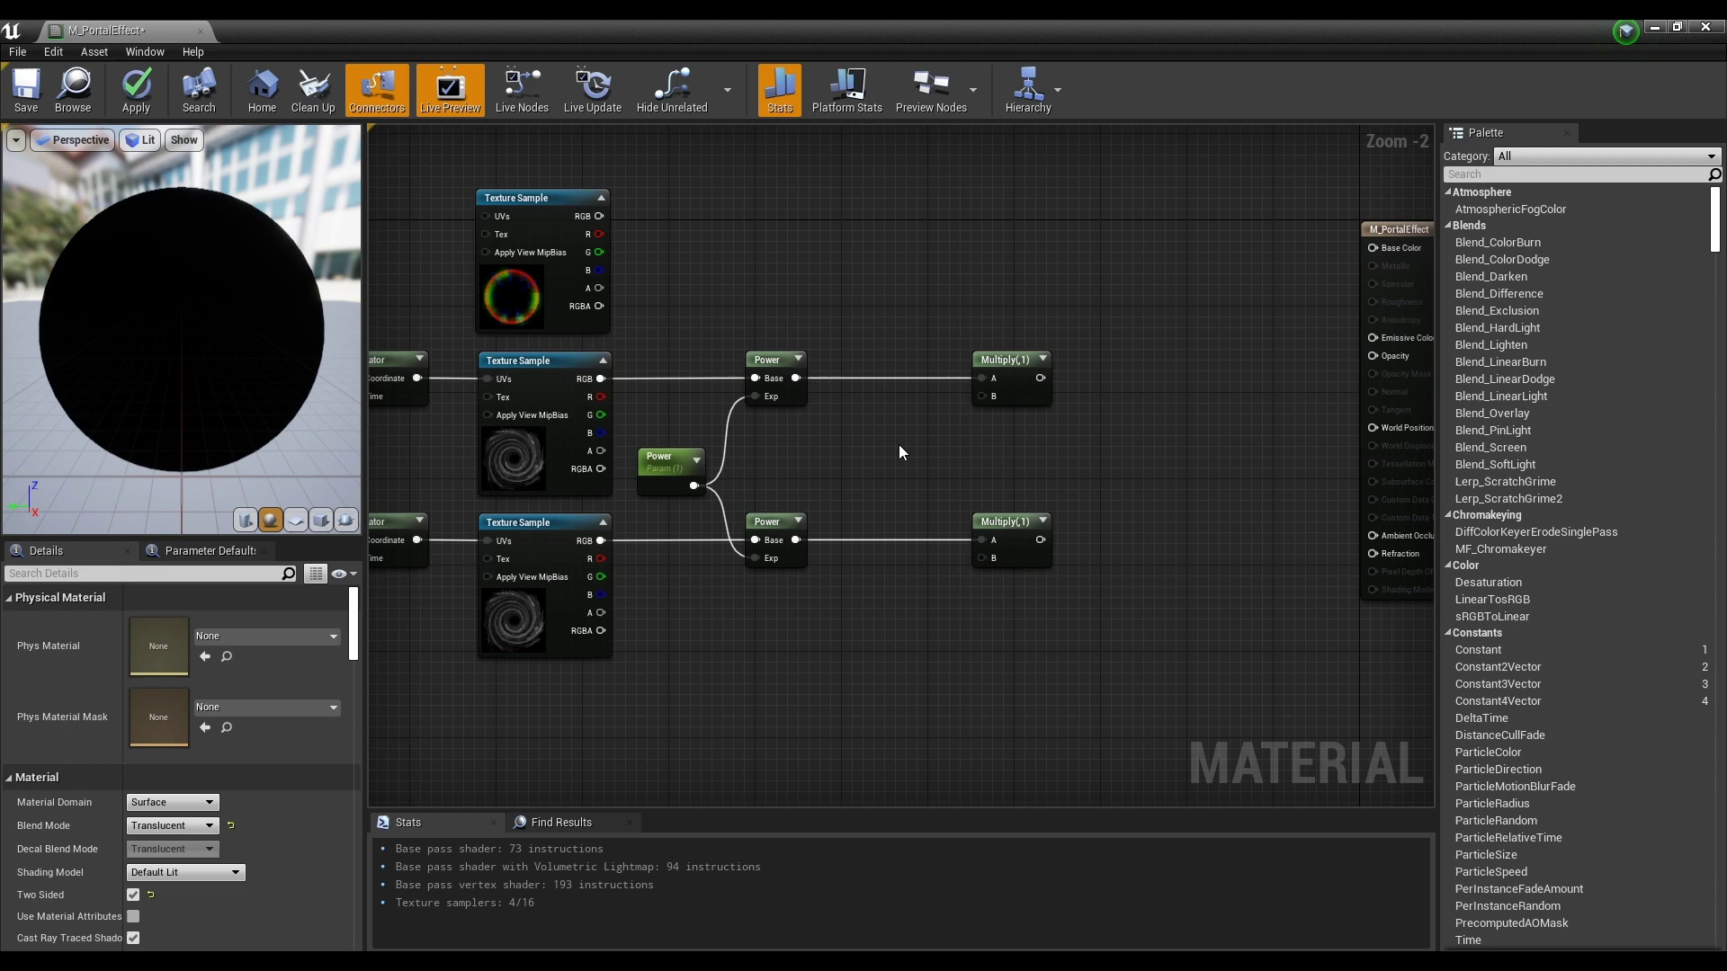
left_click(862, 446)
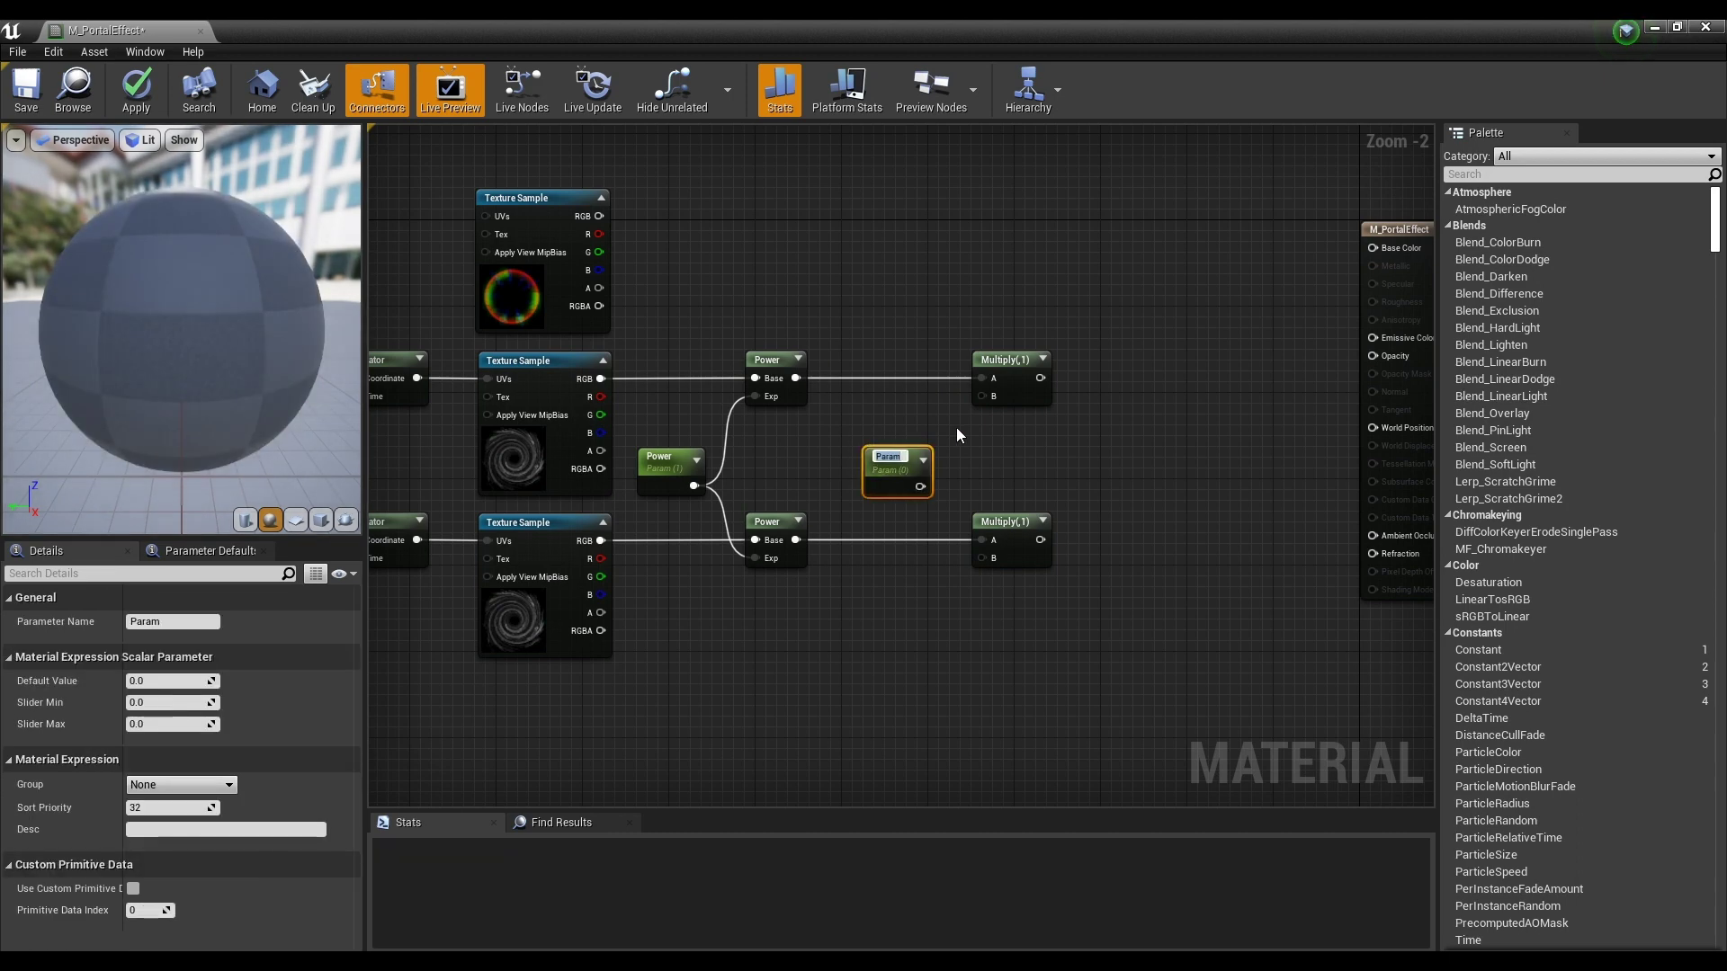
type("Bright")
key("Return")
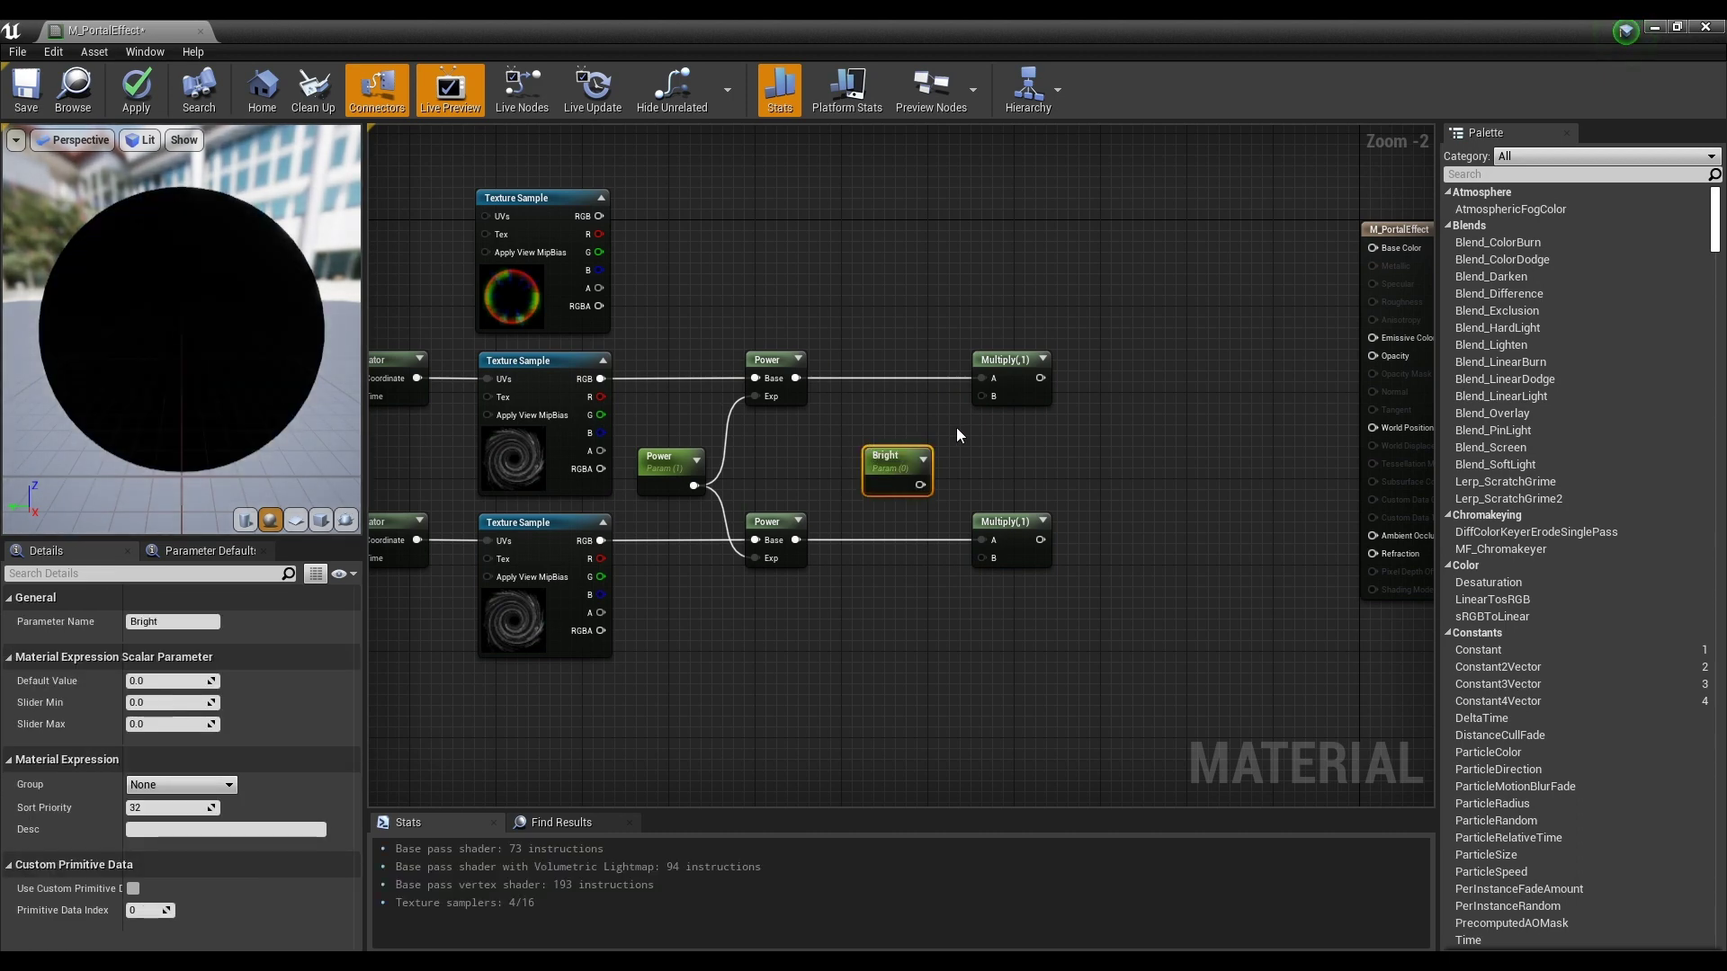
key("Return")
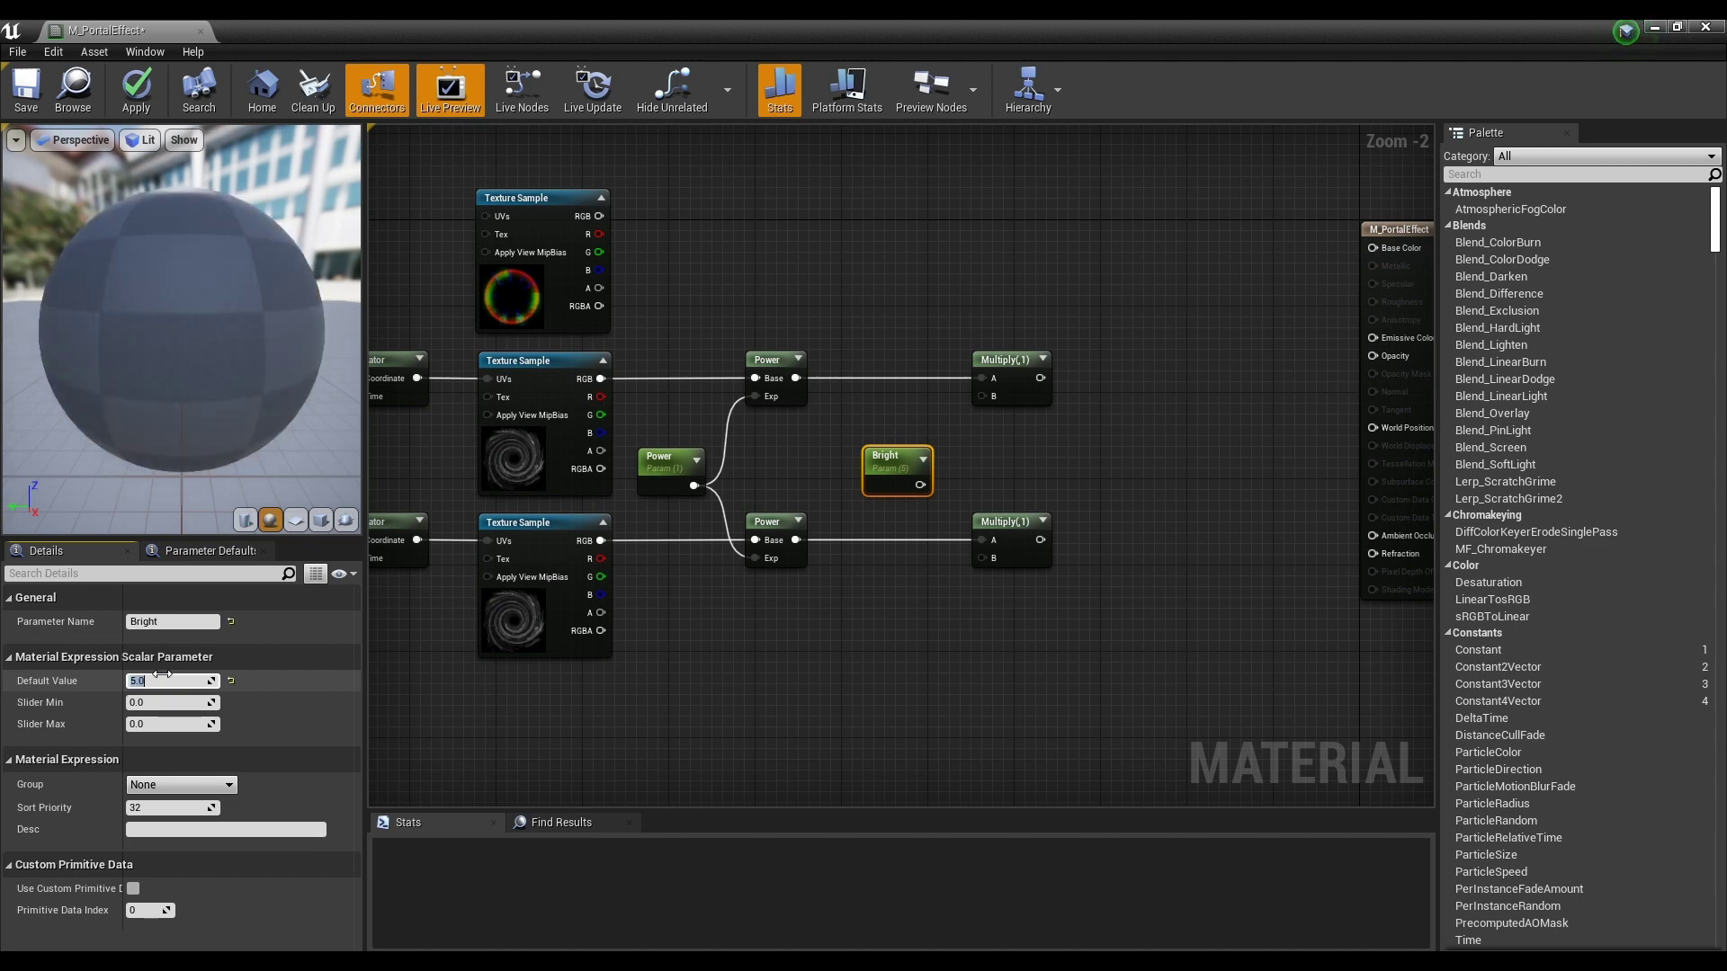
left_click_drag(927, 484, 988, 558)
- Duplicate the upper Multiply node together with its Bright parameter and place the copies beside the burst Texture Sample
right_click_drag(815, 199, 929, 306)
left_click(941, 310)
left_click_drag(999, 380, 1132, 601)
key("ctrl+c")
key("ctrl+v")
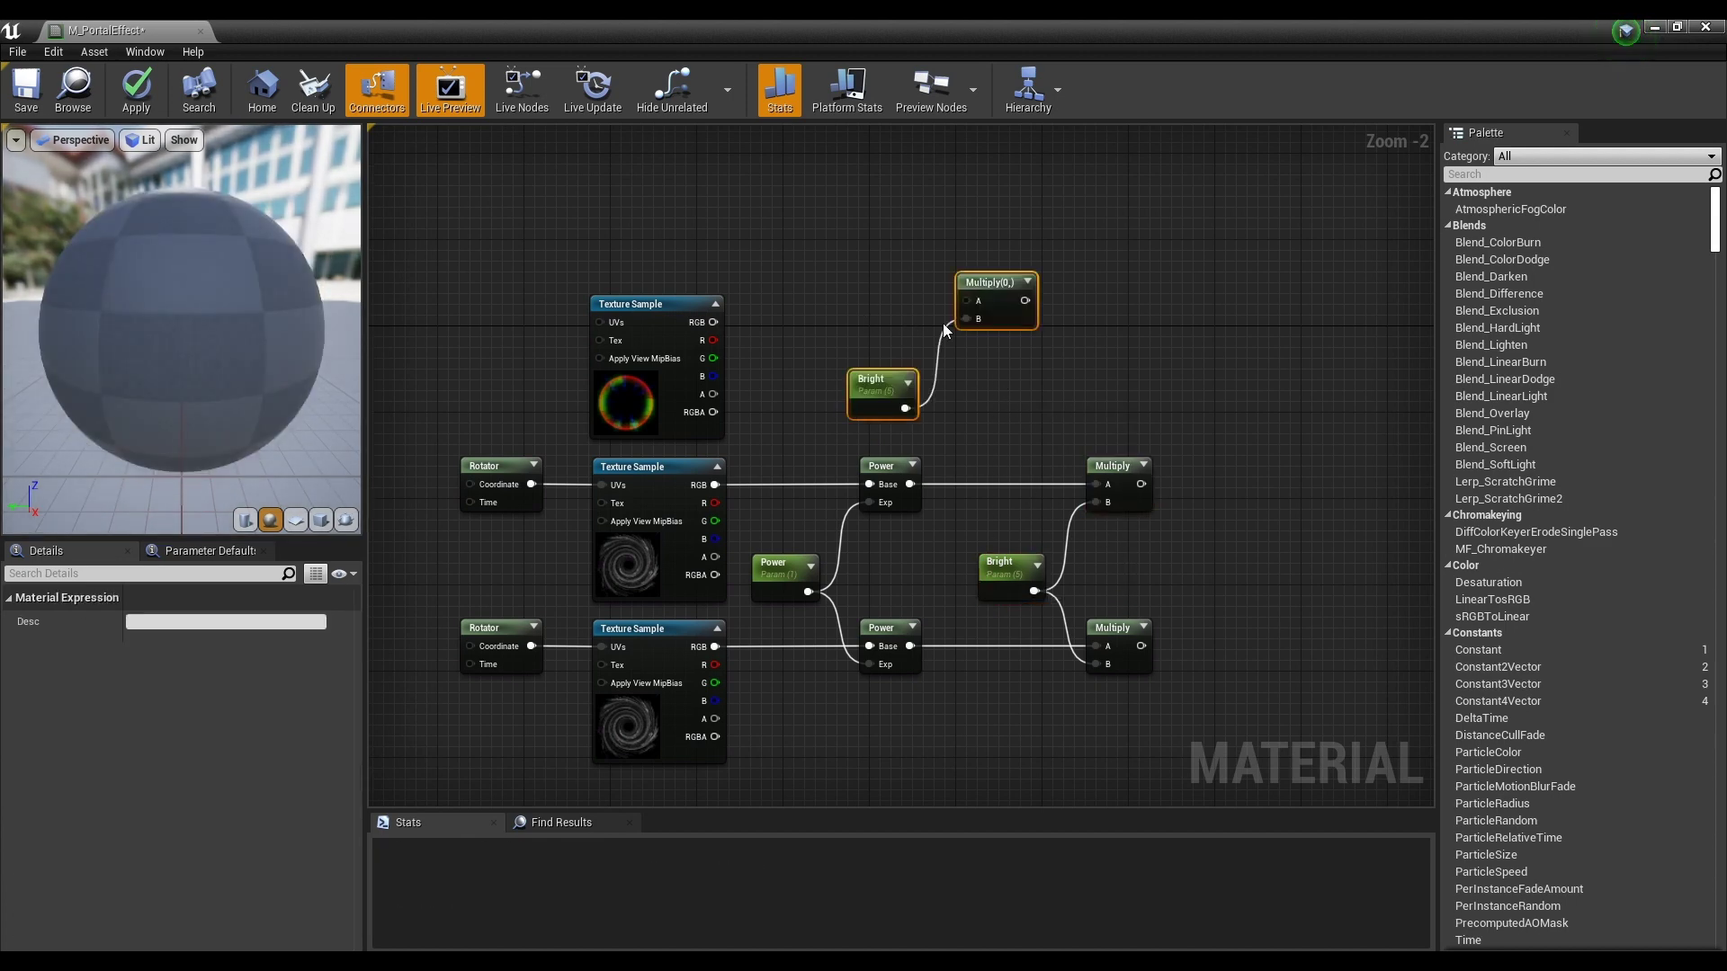
left_click_drag(986, 282, 932, 322)
- Rename the copied parameter BrightRed and connect the burst texture's R output to input A of the new Multiply node
left_click(825, 430)
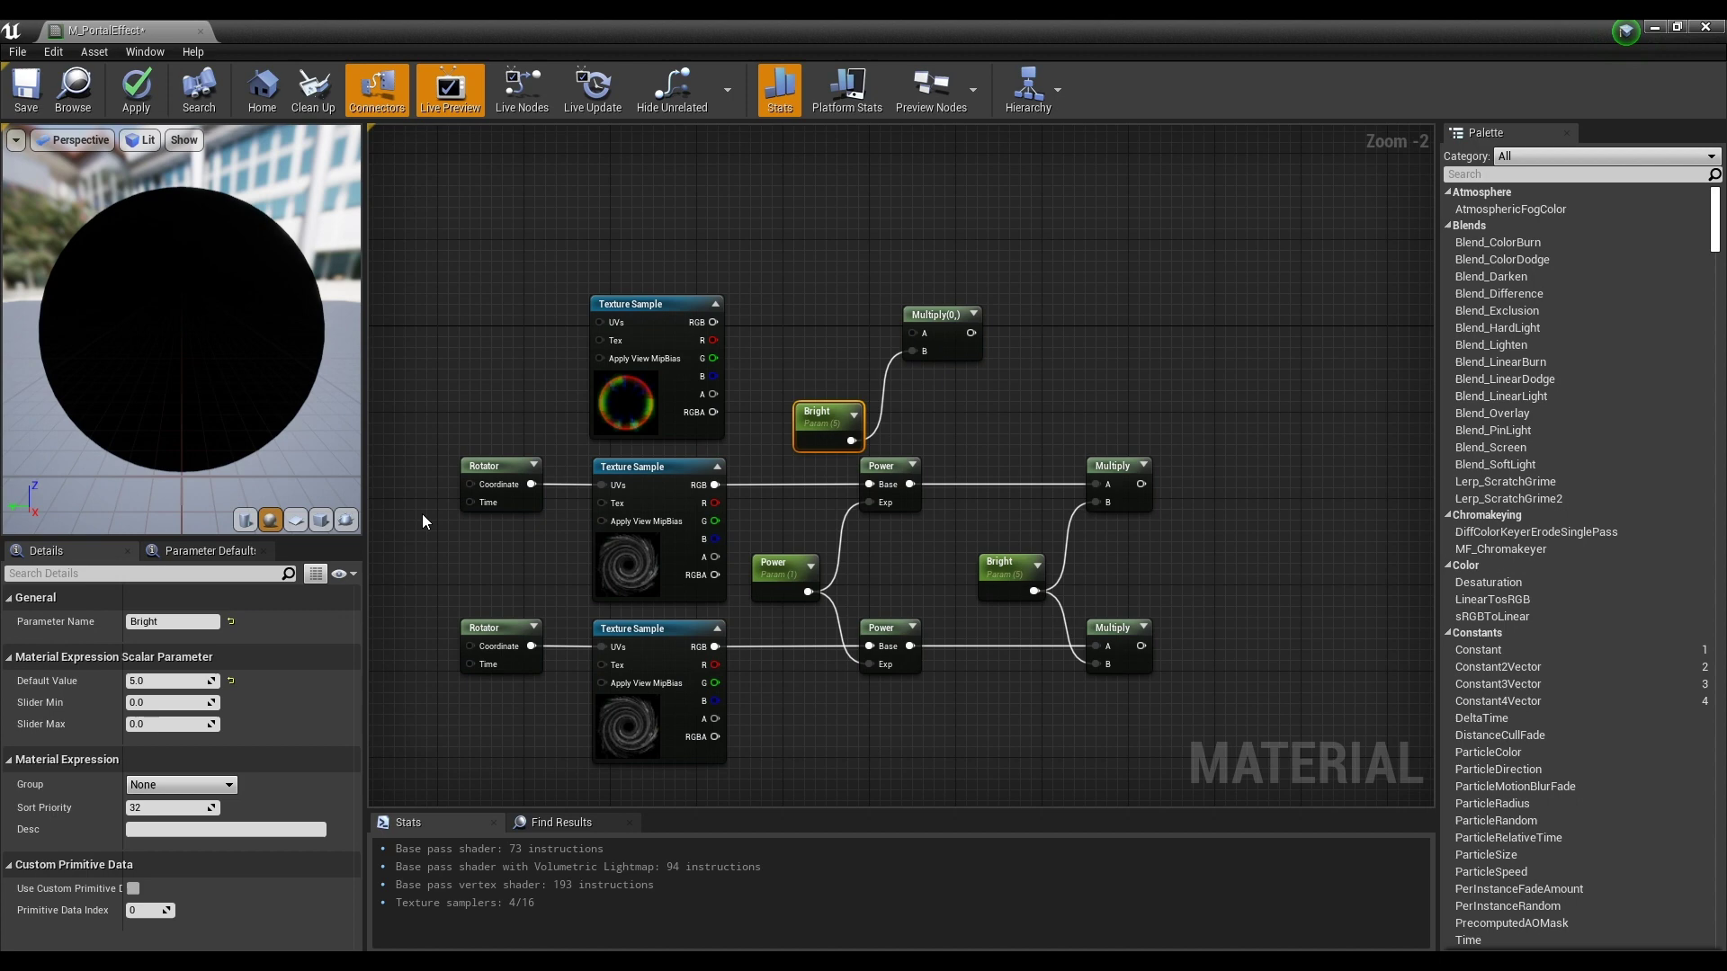
type("Red")
key("Return")
left_click_drag(713, 340, 942, 330)
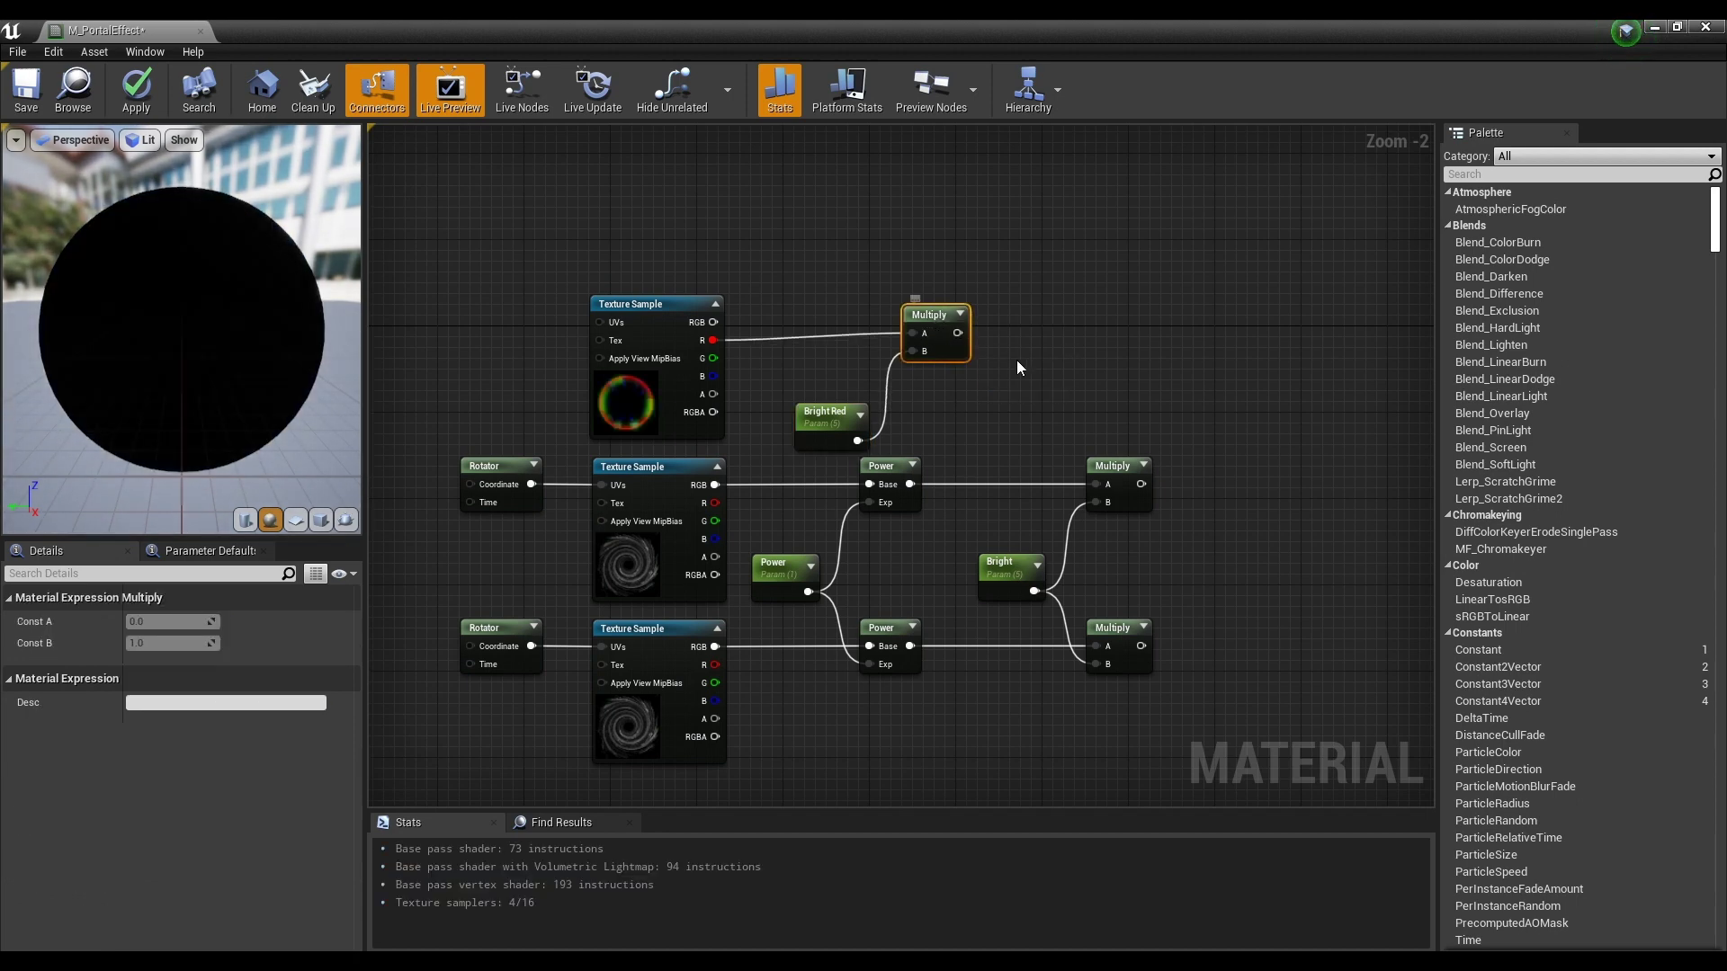
- Add an Add node combining the burst texture's Multiply output in A with the upper swirl's Multiply output in B
right_click_drag(937, 330, 910, 312)
left_click(1049, 338)
right_click_drag(1017, 311, 1038, 370)
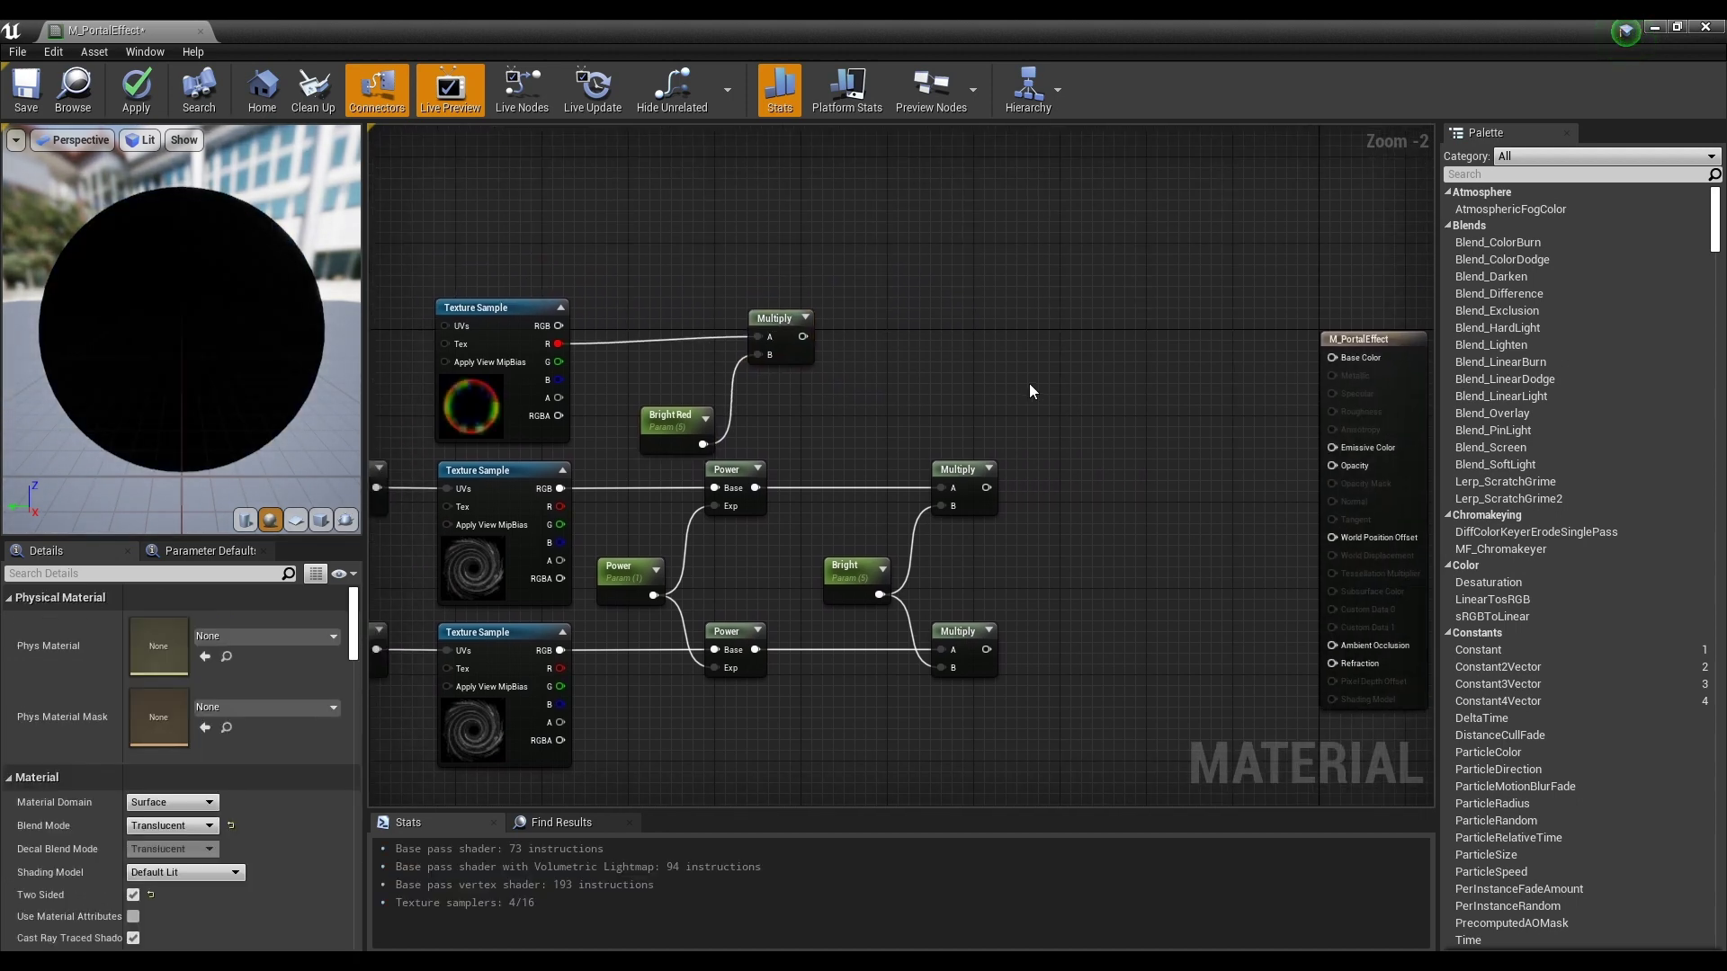
key("a")
left_click(1030, 385)
left_click_drag(772, 328, 1042, 407)
left_click_drag(987, 487, 1041, 426)
right_click_drag(1123, 519, 1030, 448)
left_click_drag(970, 329, 969, 262)
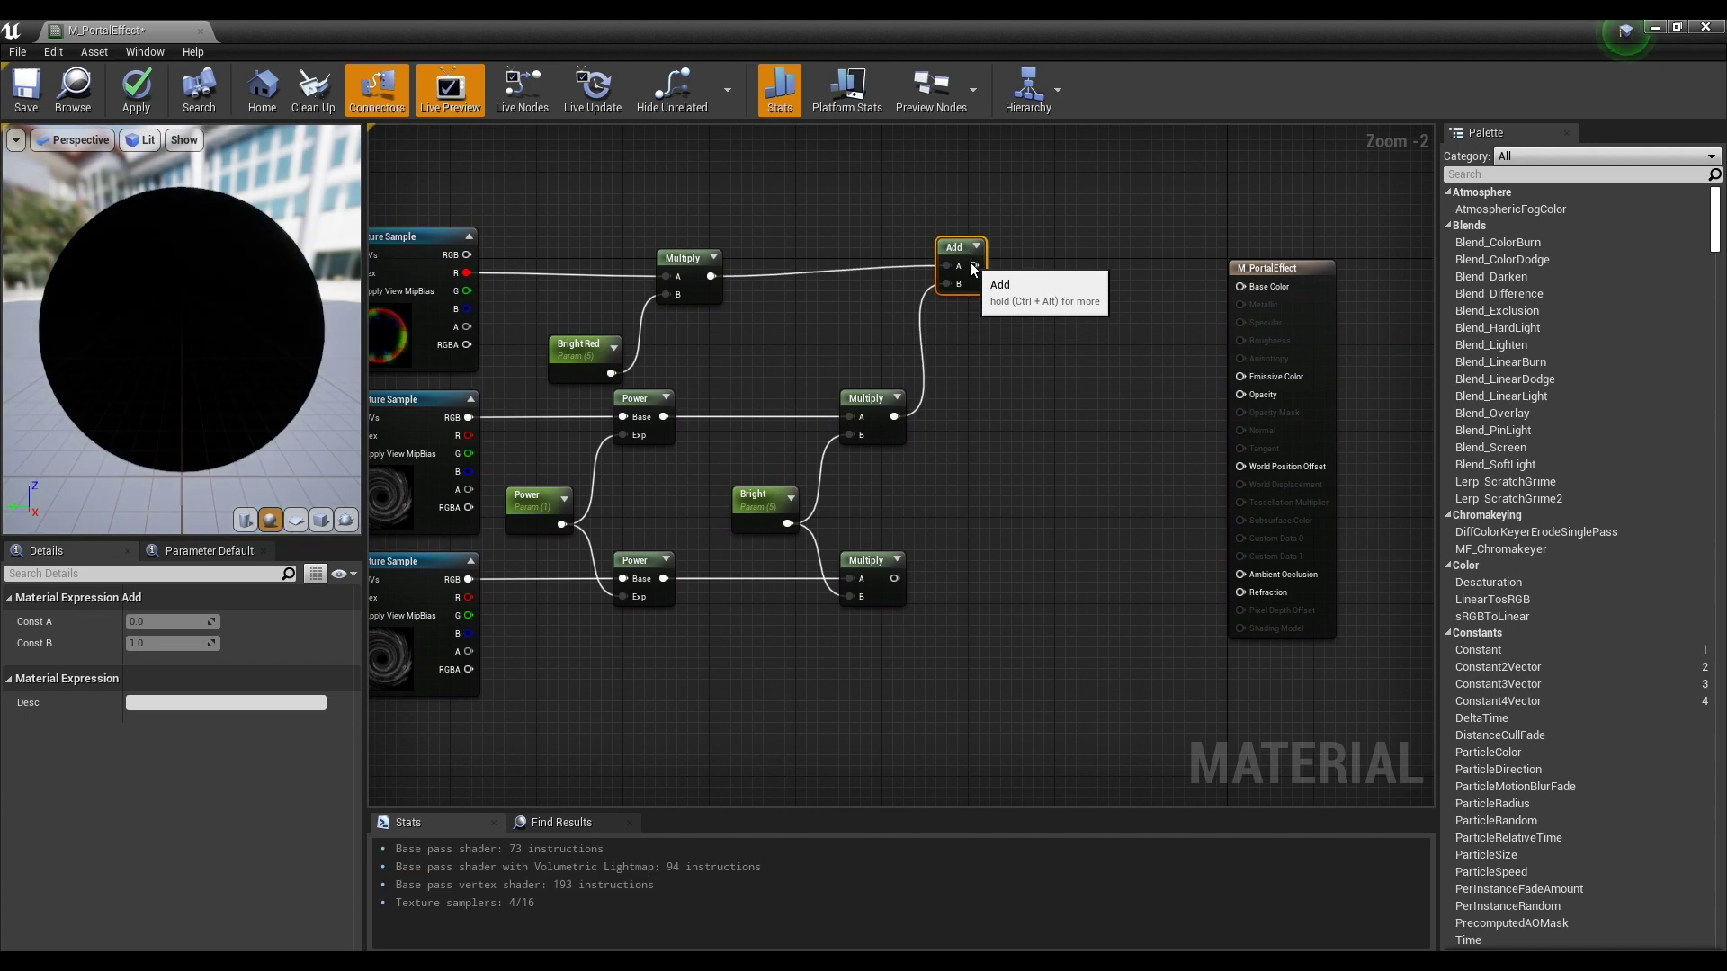
- Place a second Add node and feed the first Add's output into A and the lower swirl's Multiply output into B
left_click(1038, 424)
left_click(1038, 423)
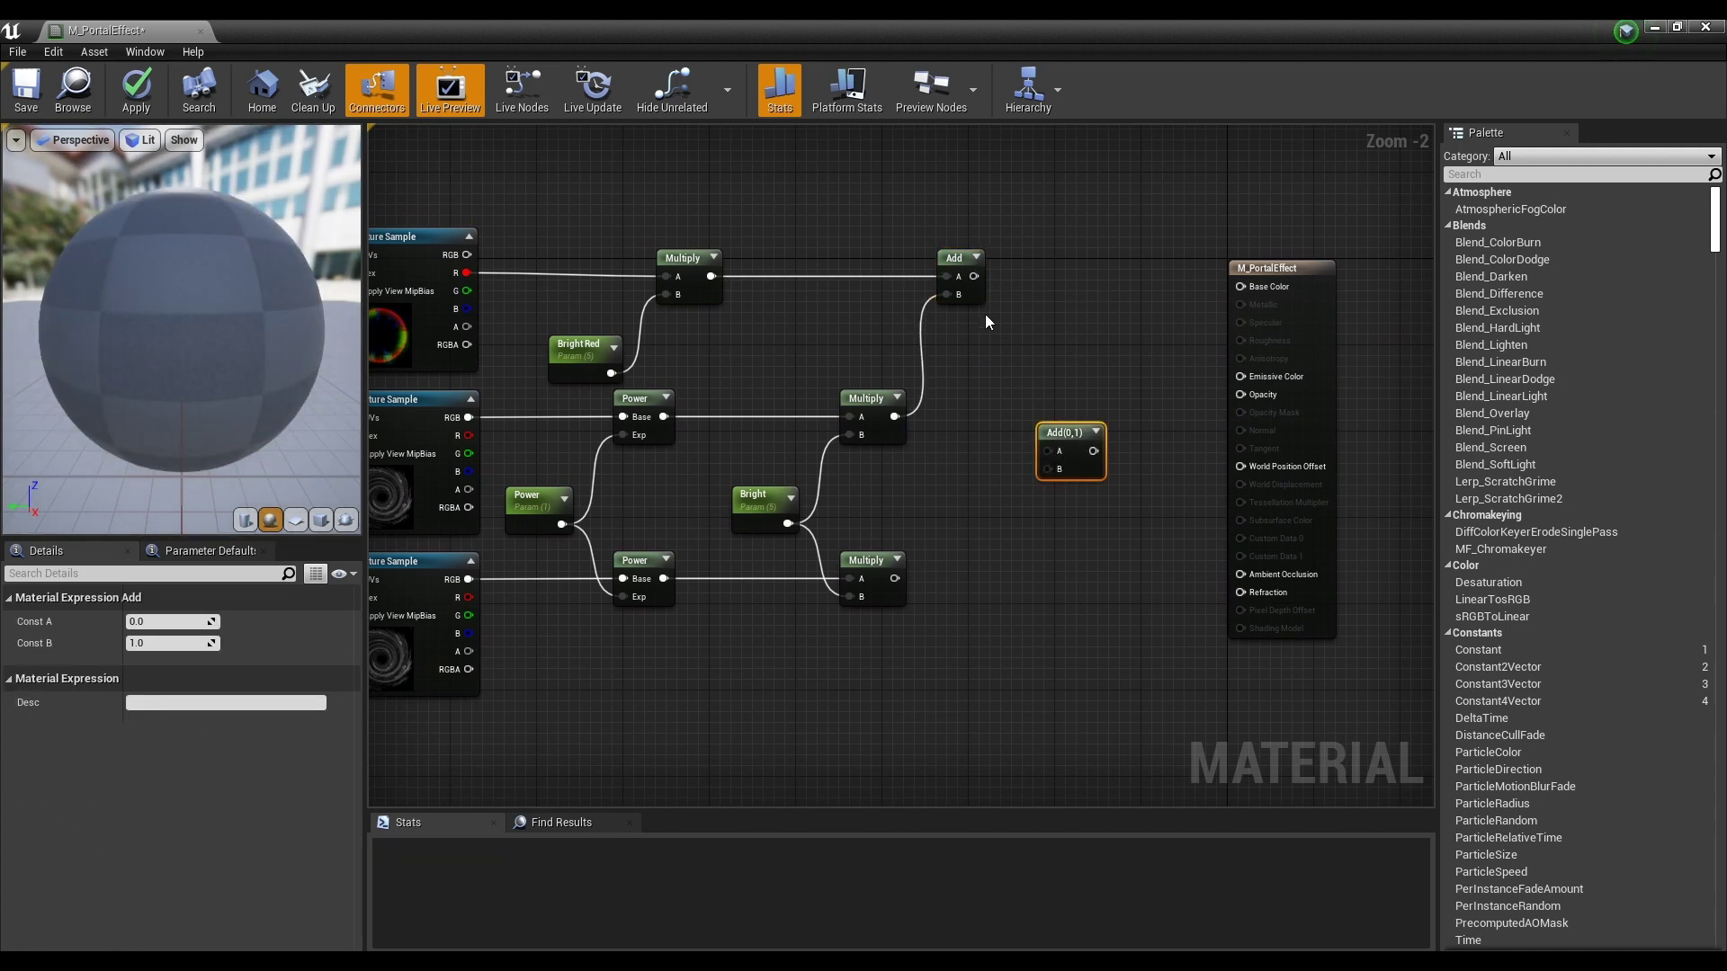
left_click_drag(974, 276, 1057, 449)
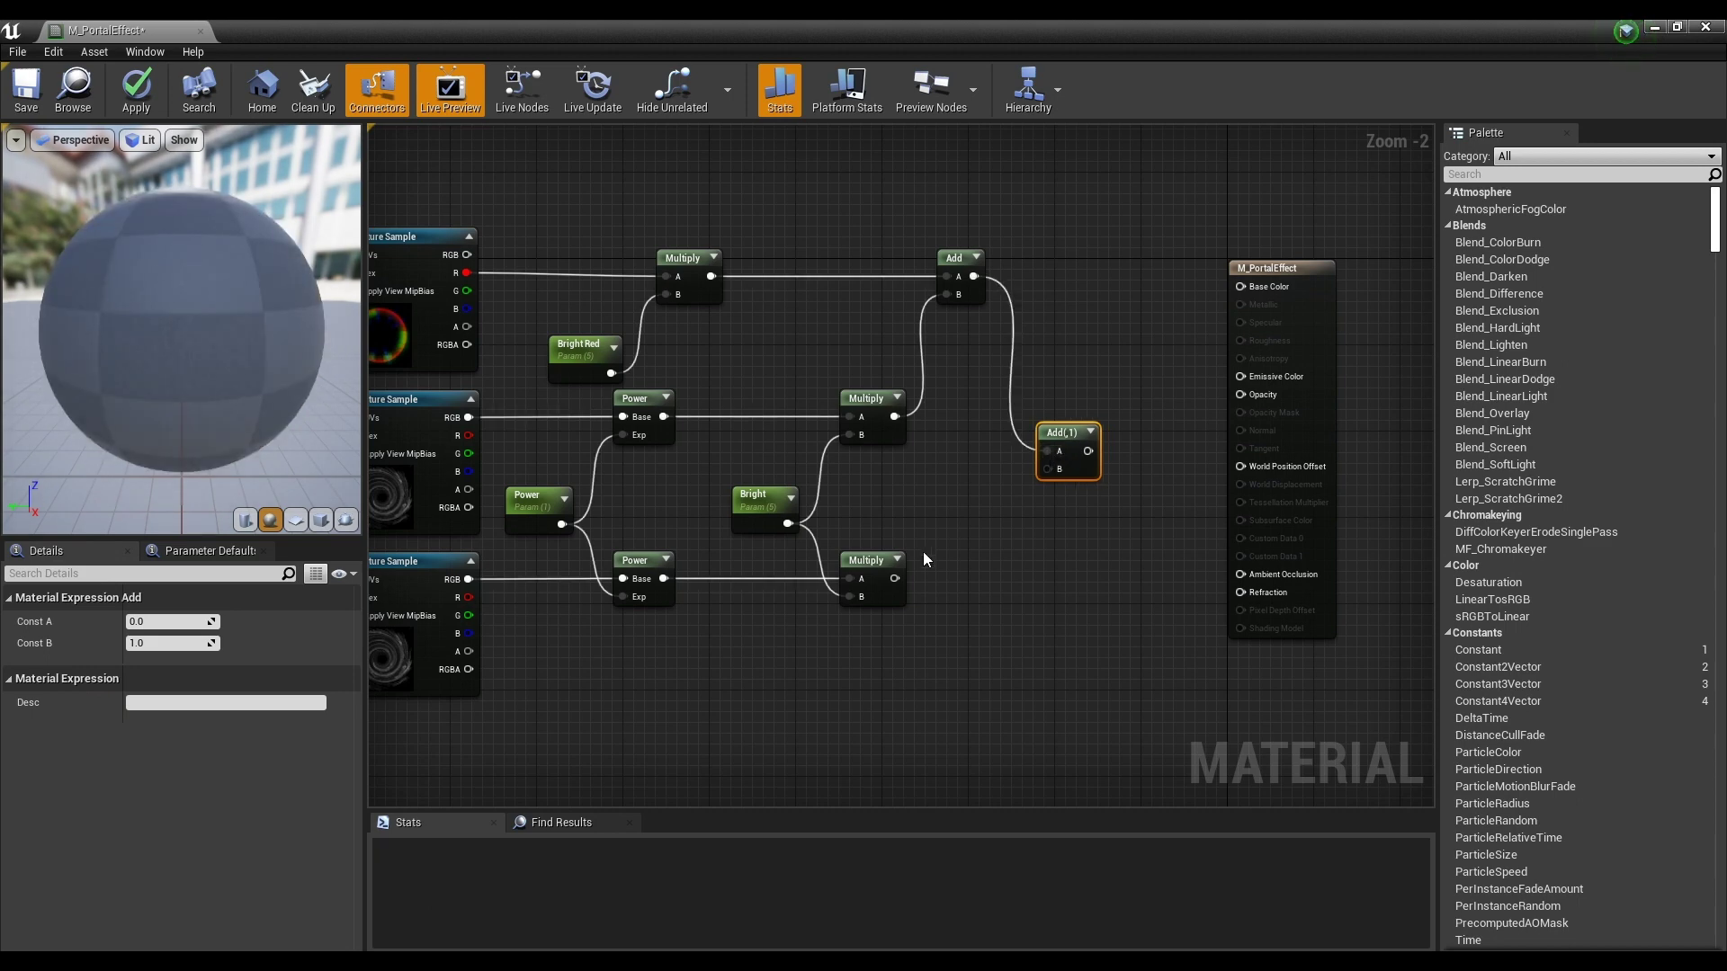
left_click_drag(895, 578, 1049, 471)
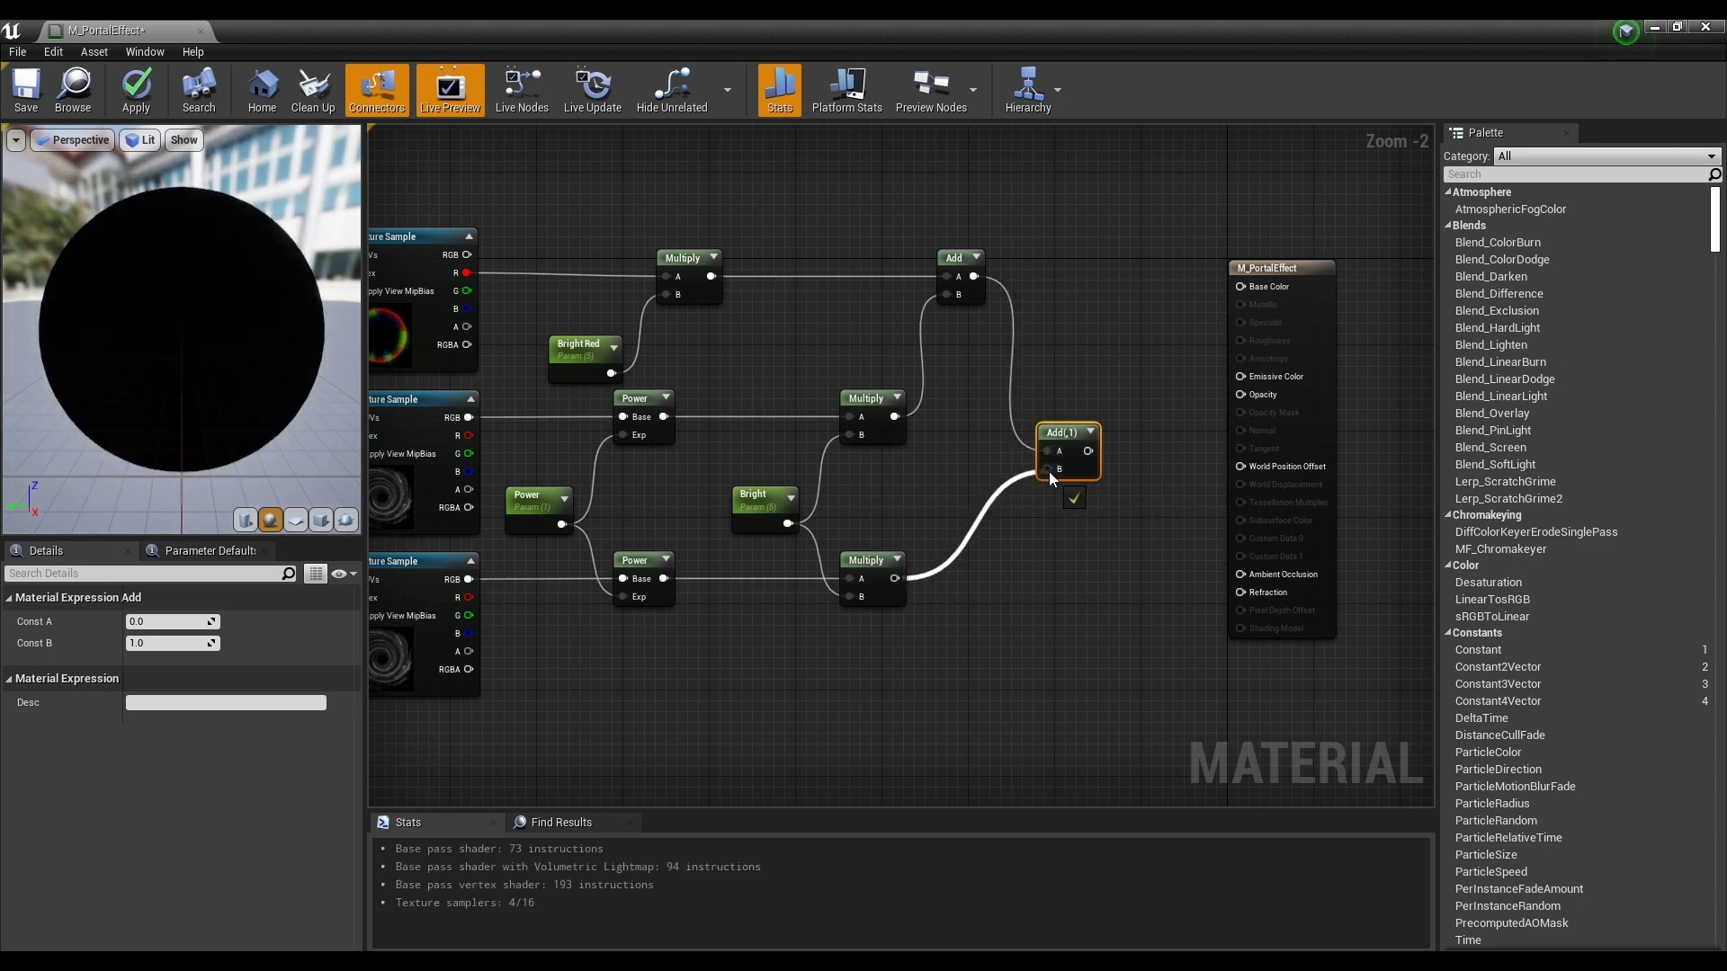
left_click_drag(957, 261, 946, 261)
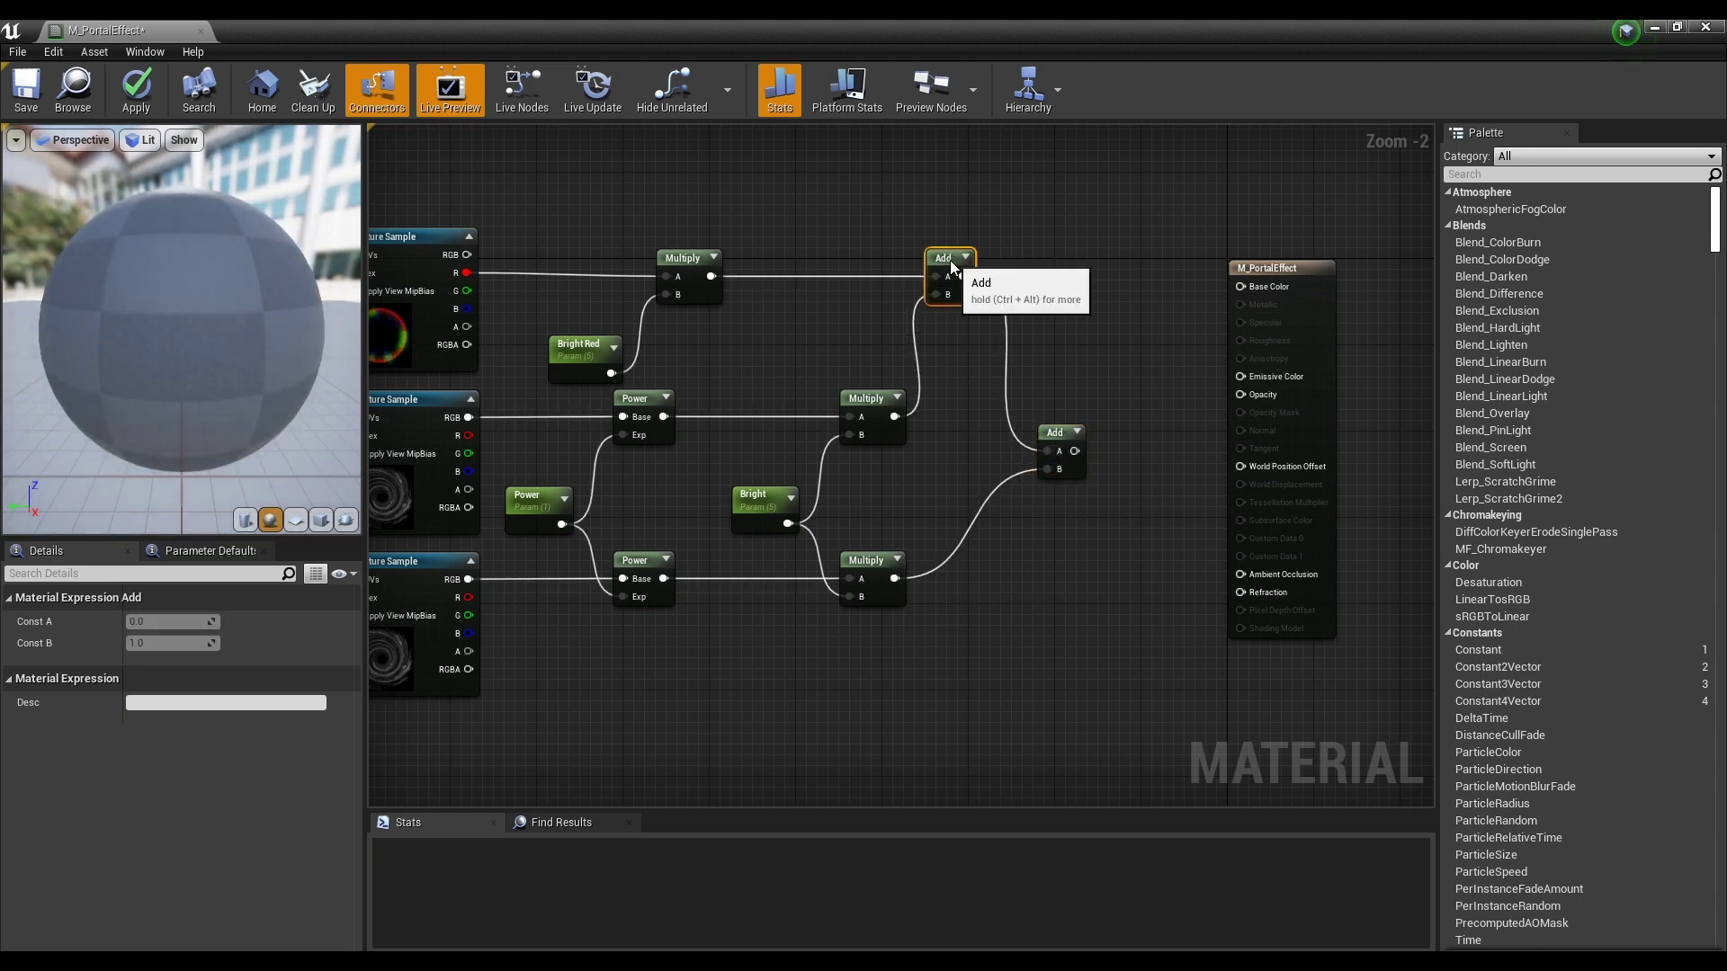
left_click(984, 366)
- Switch the preview mesh to a cube and add a RadialGradientExponential node below the swirl Multiply nodes
right_click_drag(918, 523, 991, 508)
left_click(321, 520)
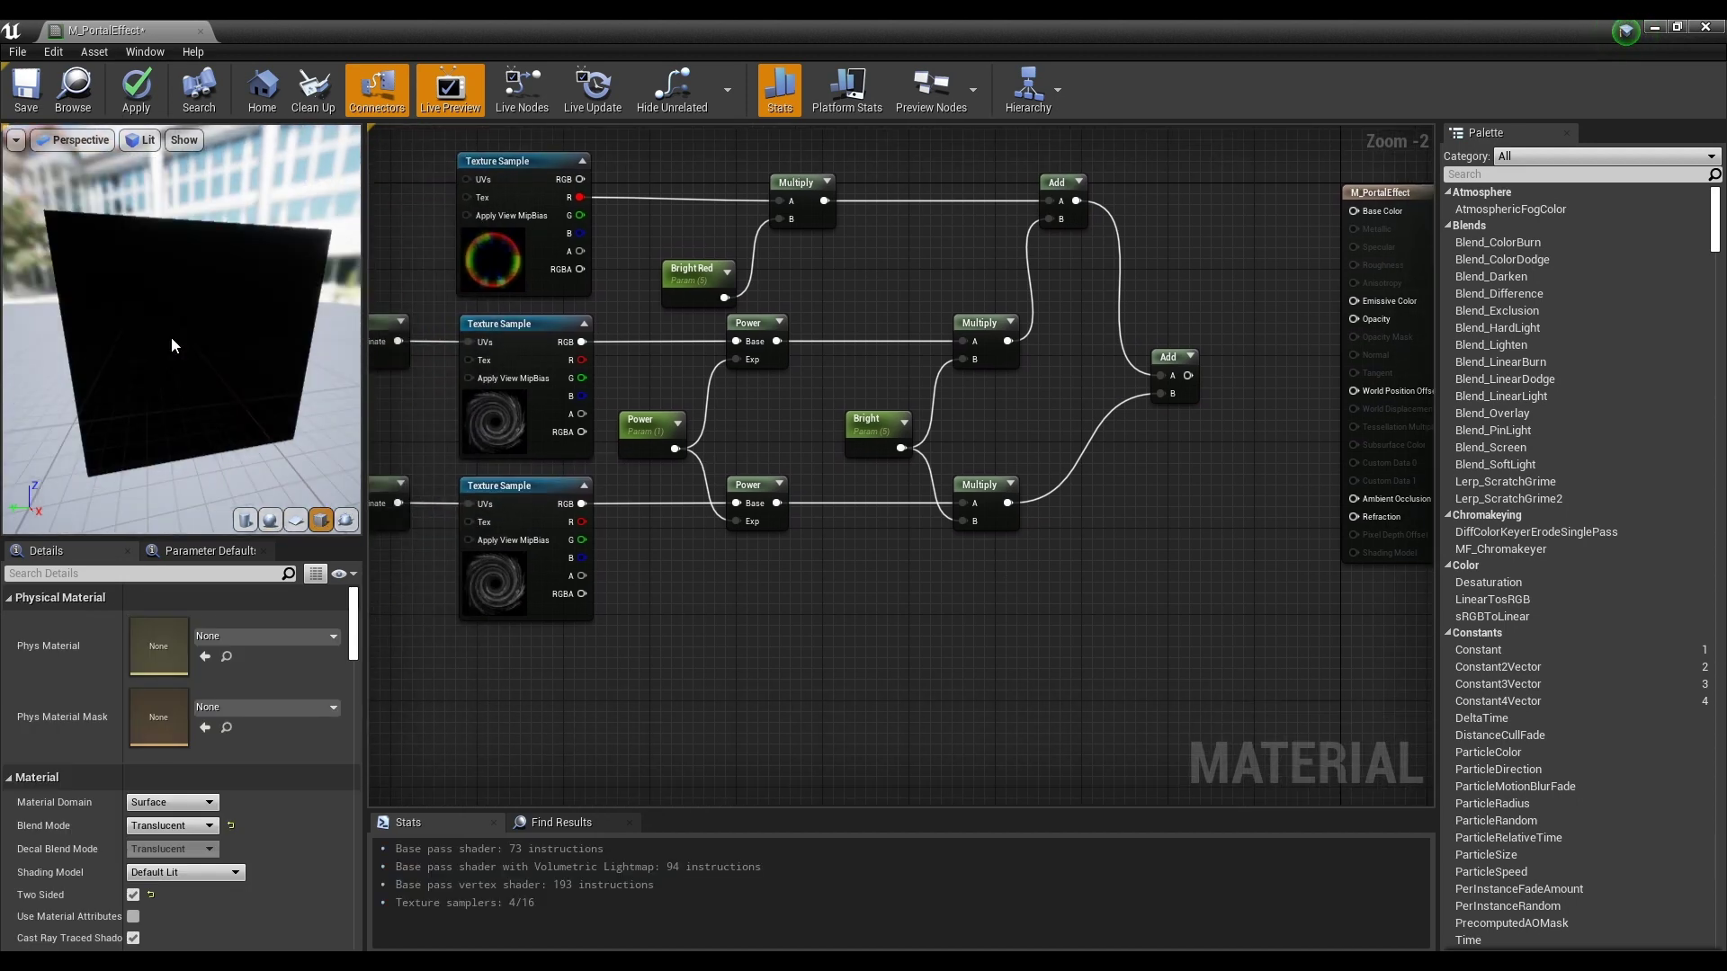
right_click(828, 606)
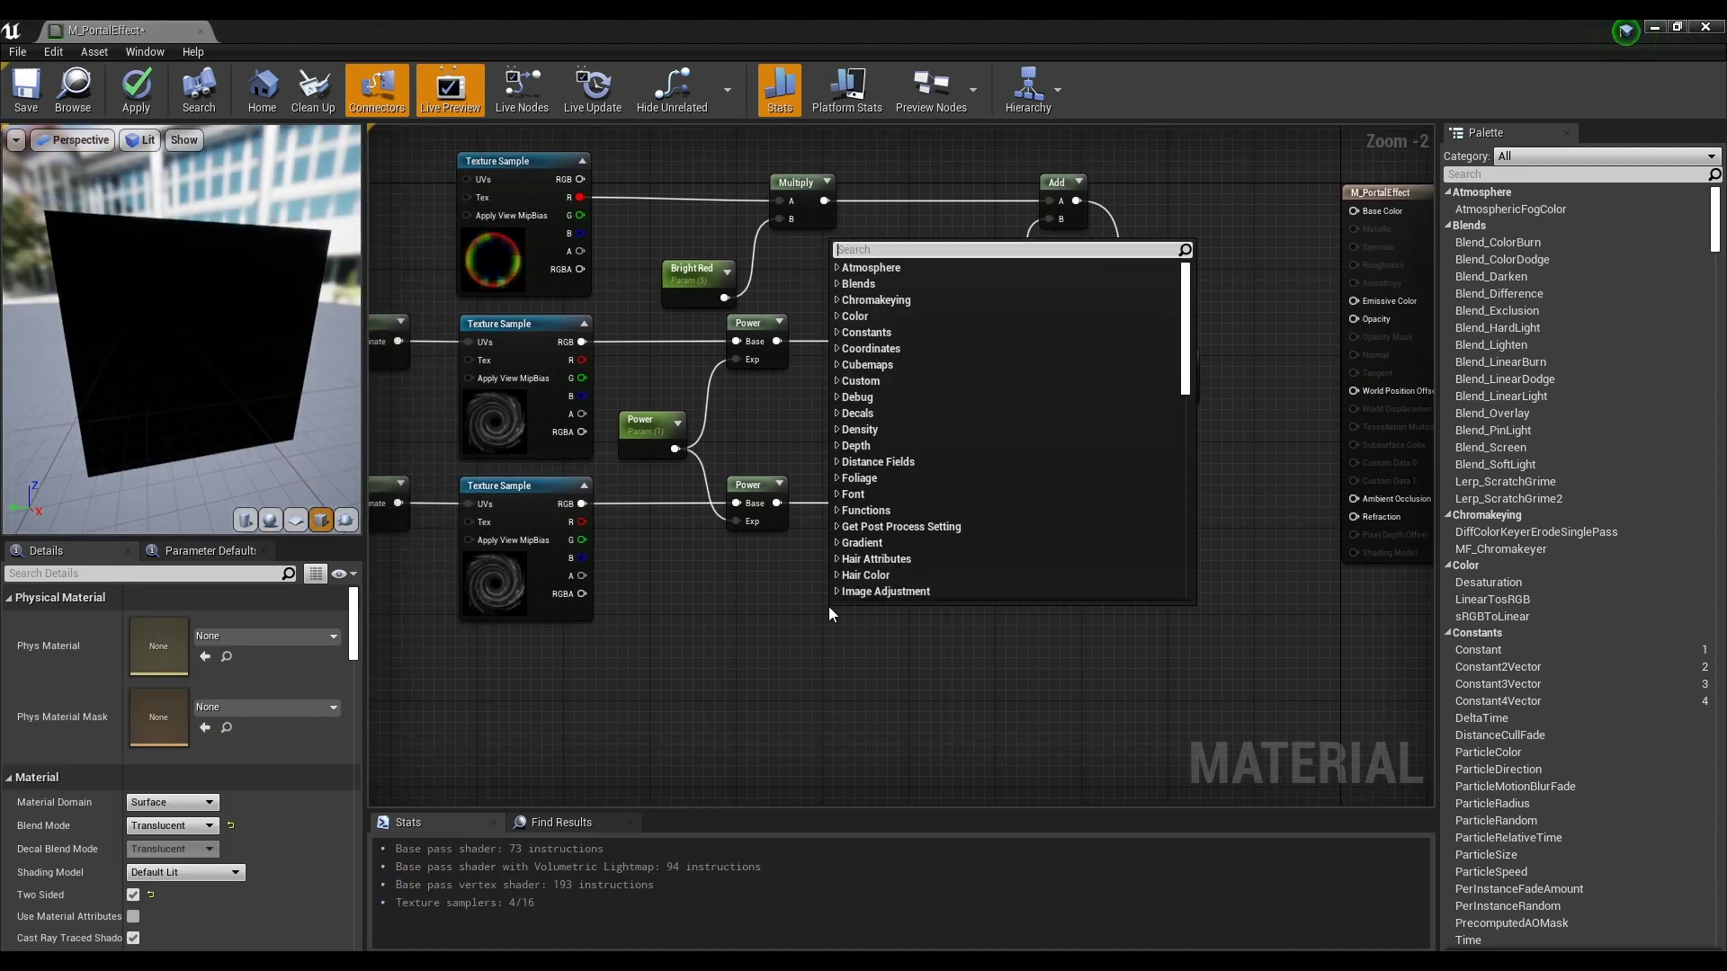
type("radial")
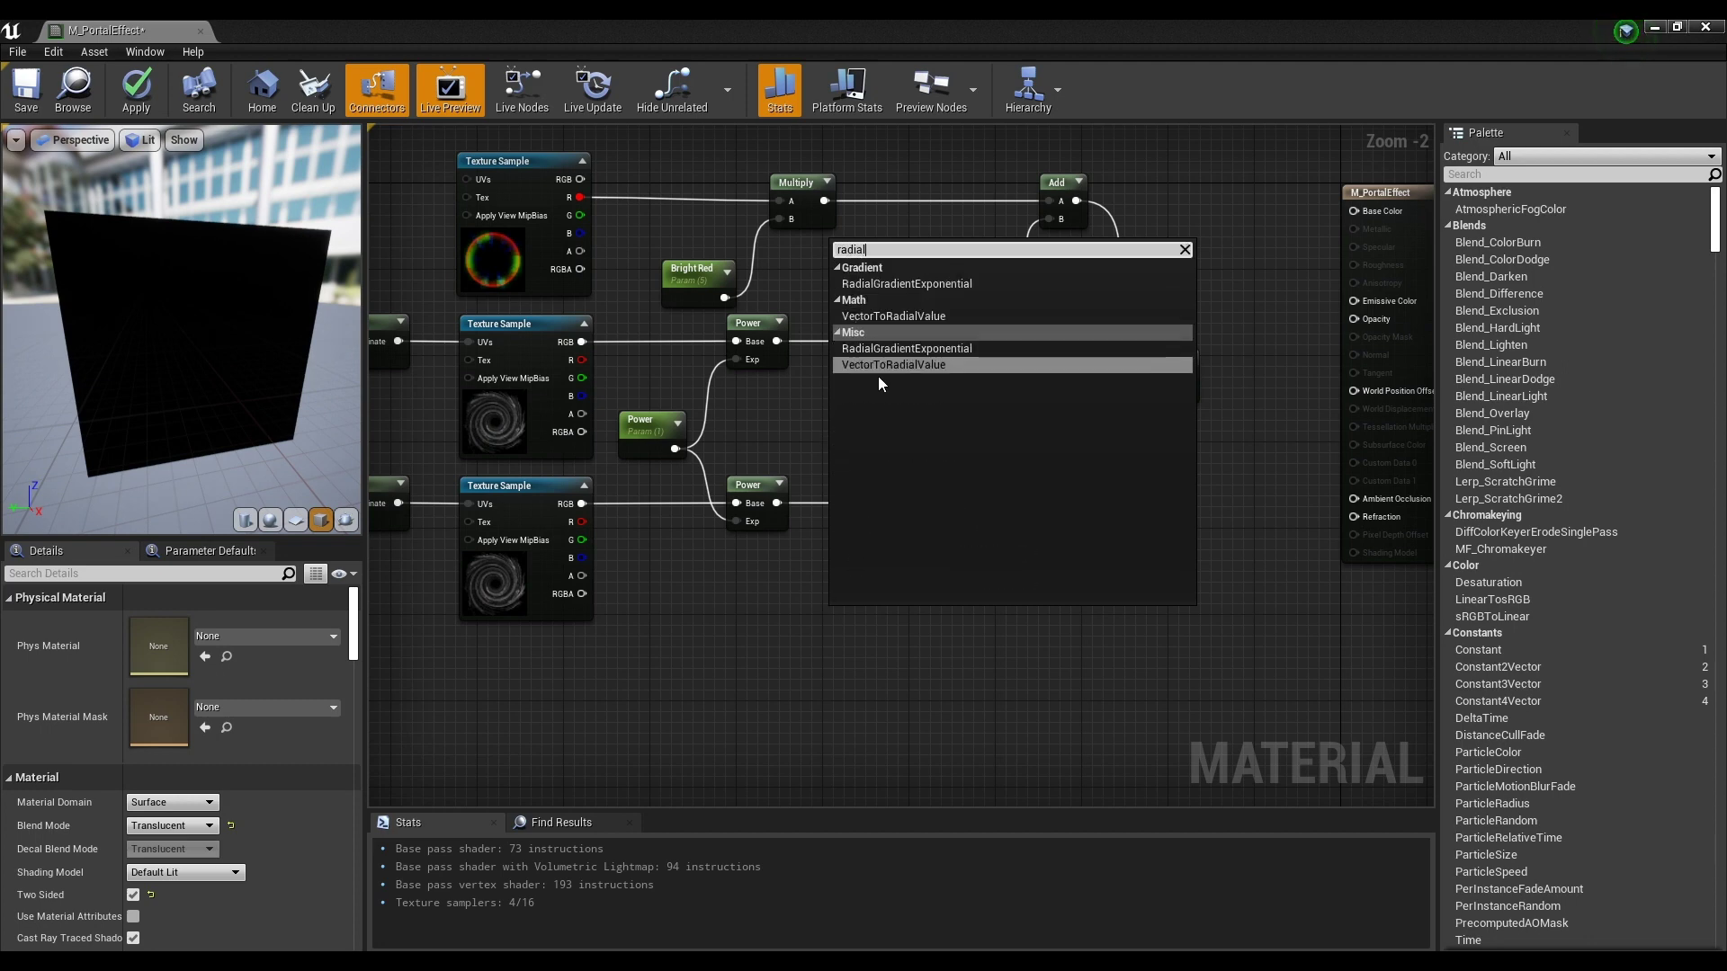
left_click(937, 284)
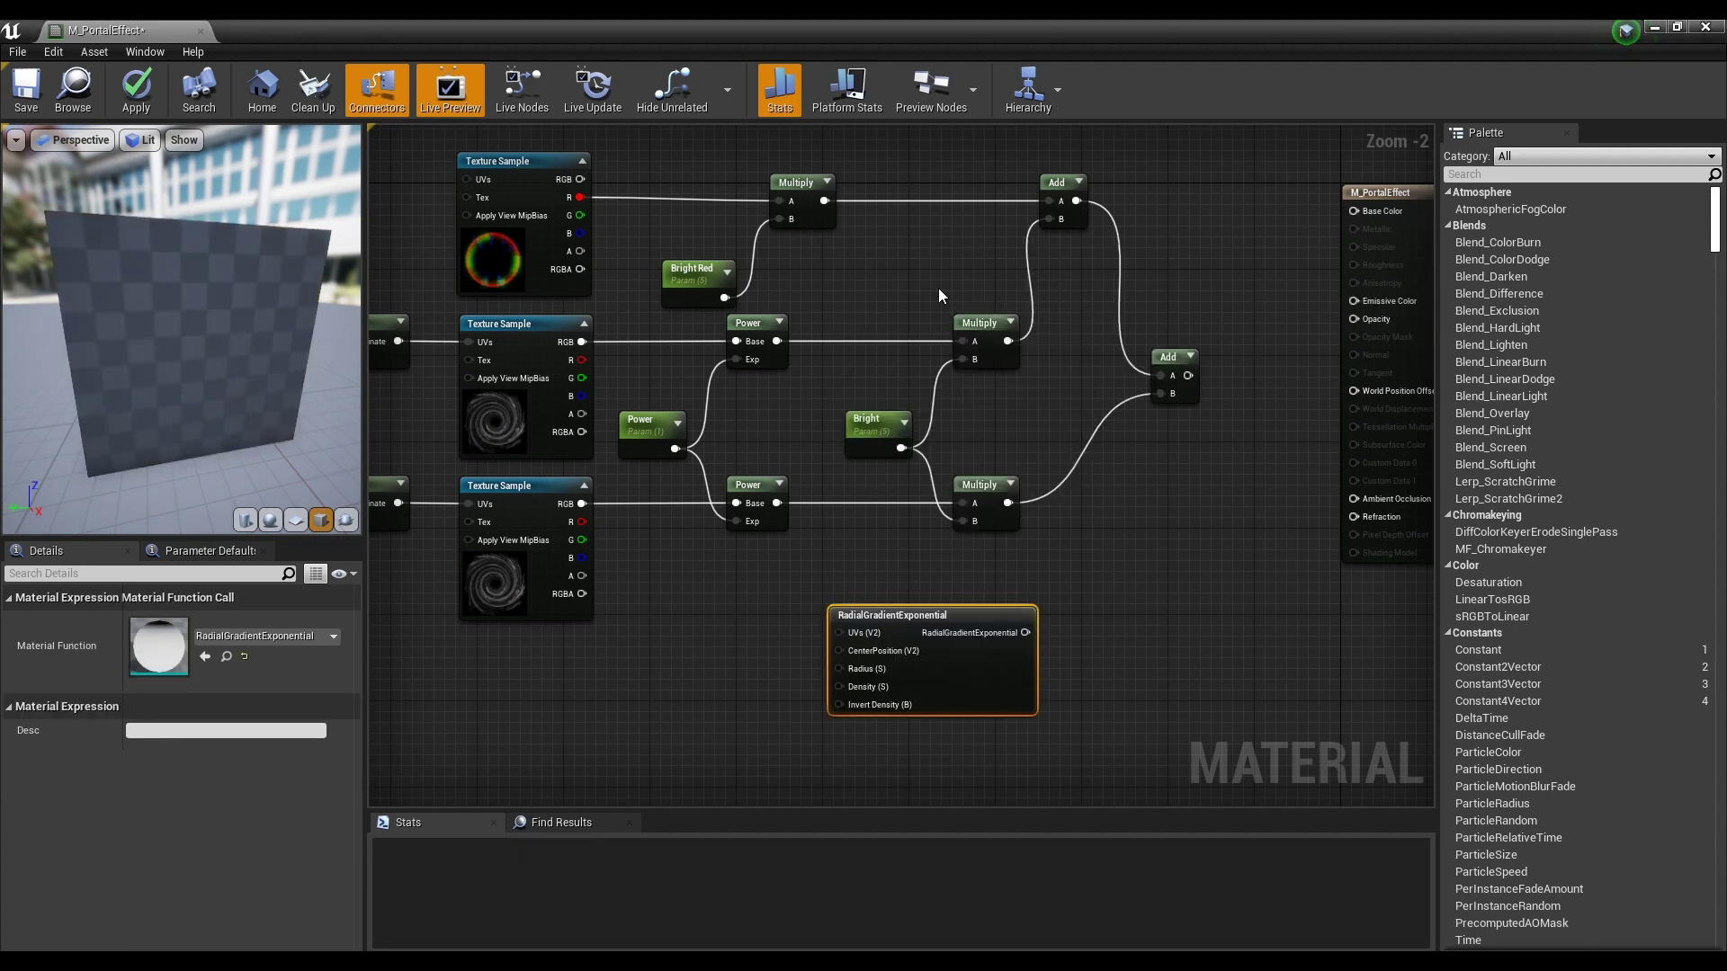
- Place two scalar parameters, one above the other, beside the inputs of the RadialGradientExponential node
right_click_drag(649, 642, 748, 484)
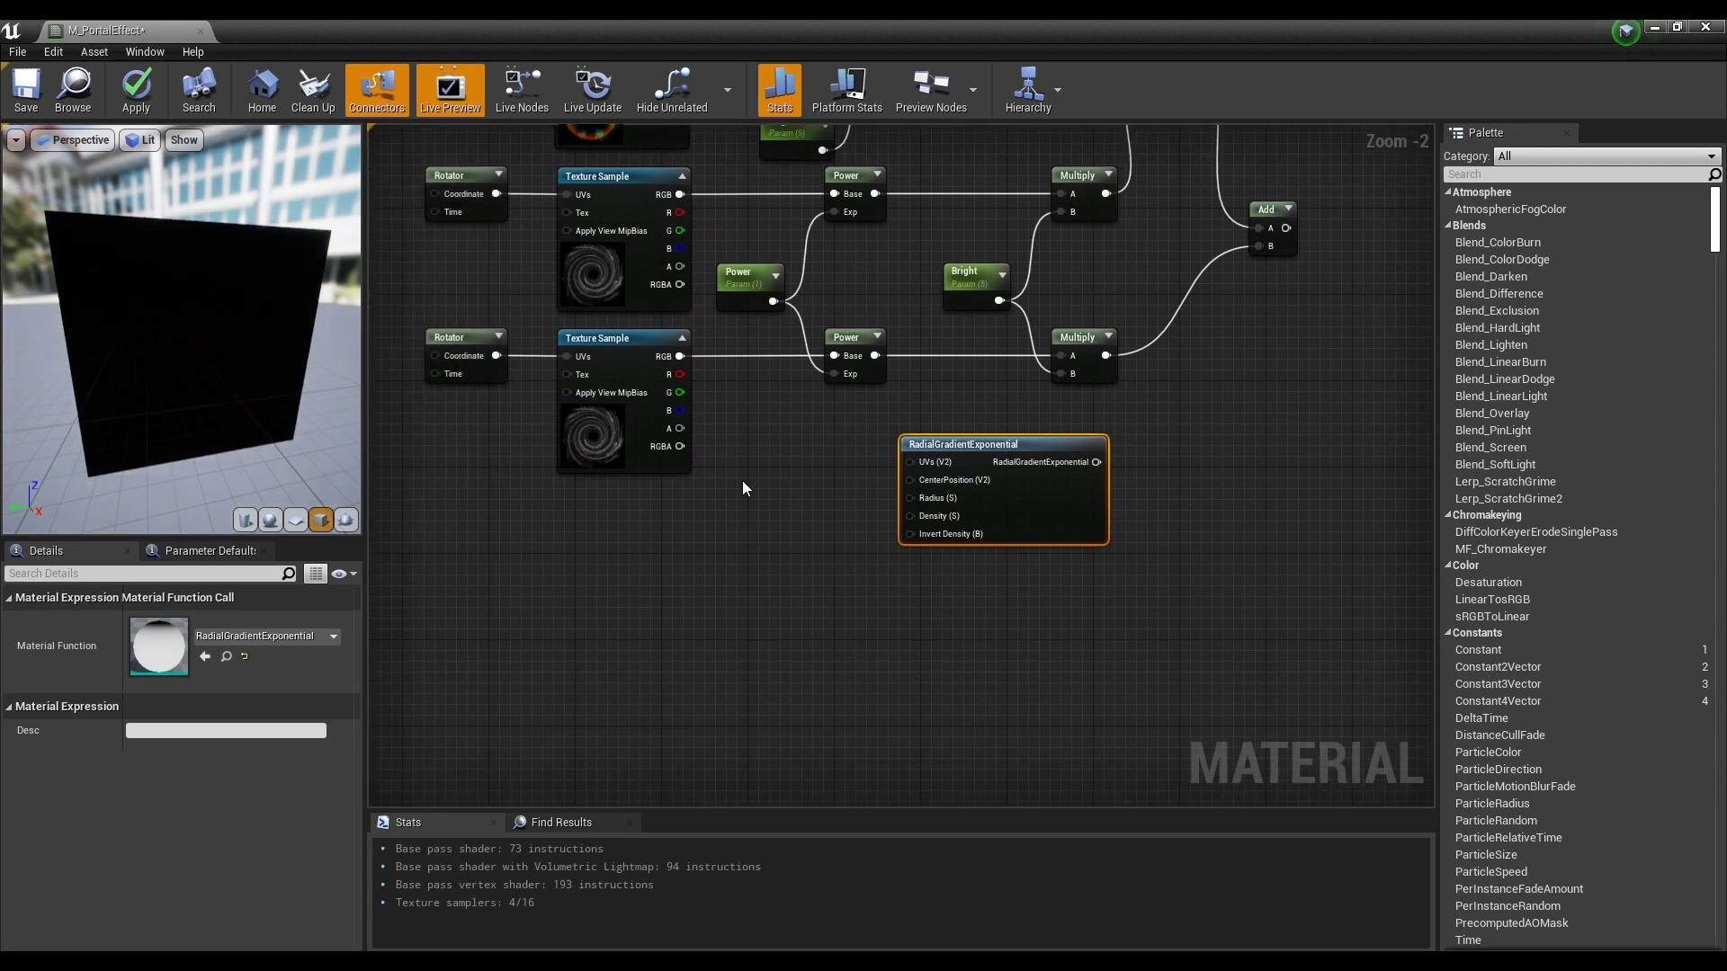
left_click(743, 437)
left_click(769, 552)
key("s")
left_click(749, 510)
left_click(842, 602)
- Rename the upper new scalar parameter as Radius and the lower one as Density
left_click(759, 456)
left_click_drag(211, 623, 4, 638)
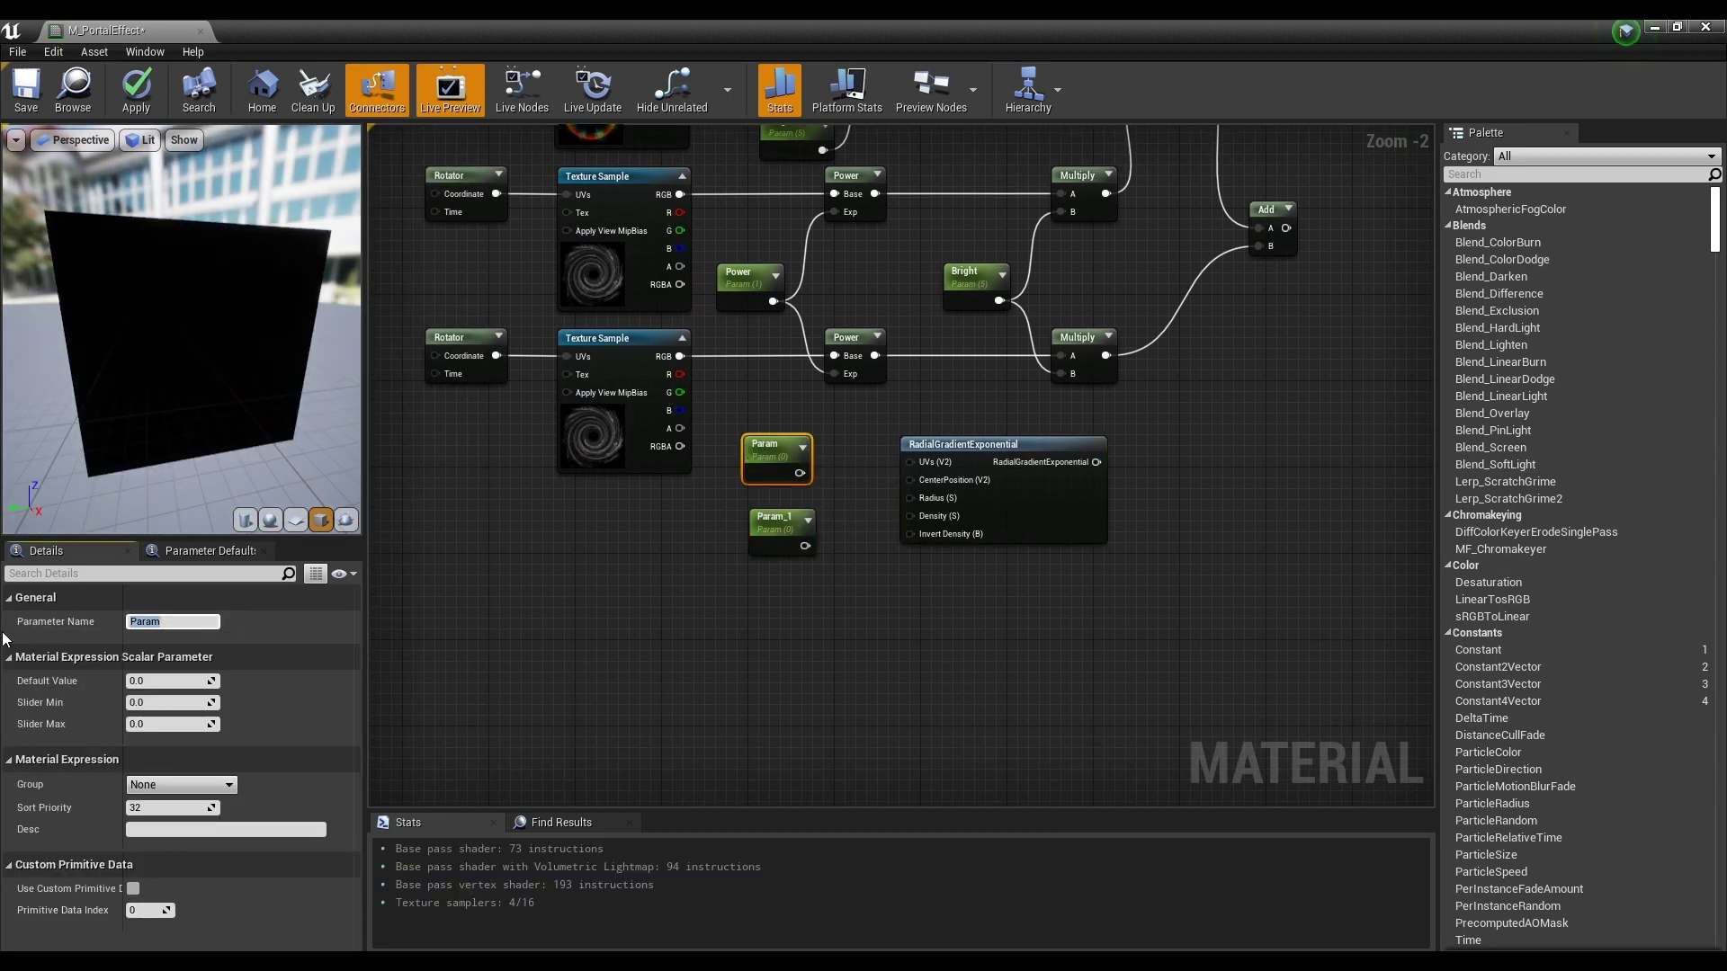
type("Radius")
key("Return")
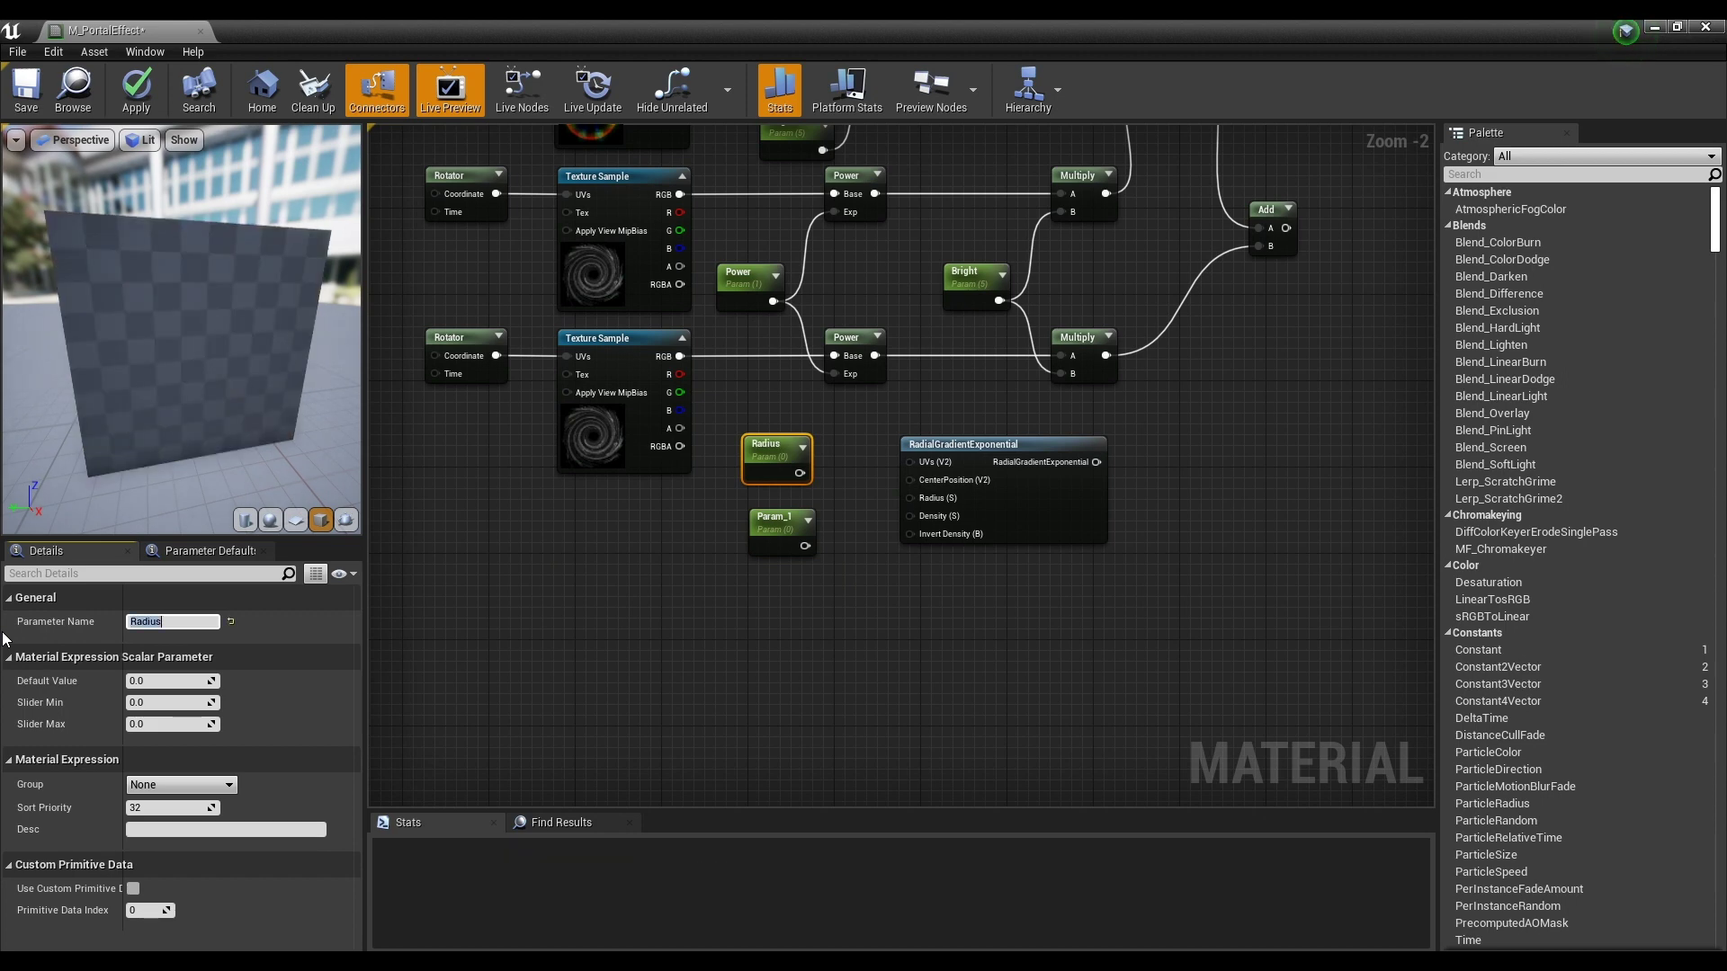
left_click(774, 536)
left_click(135, 621)
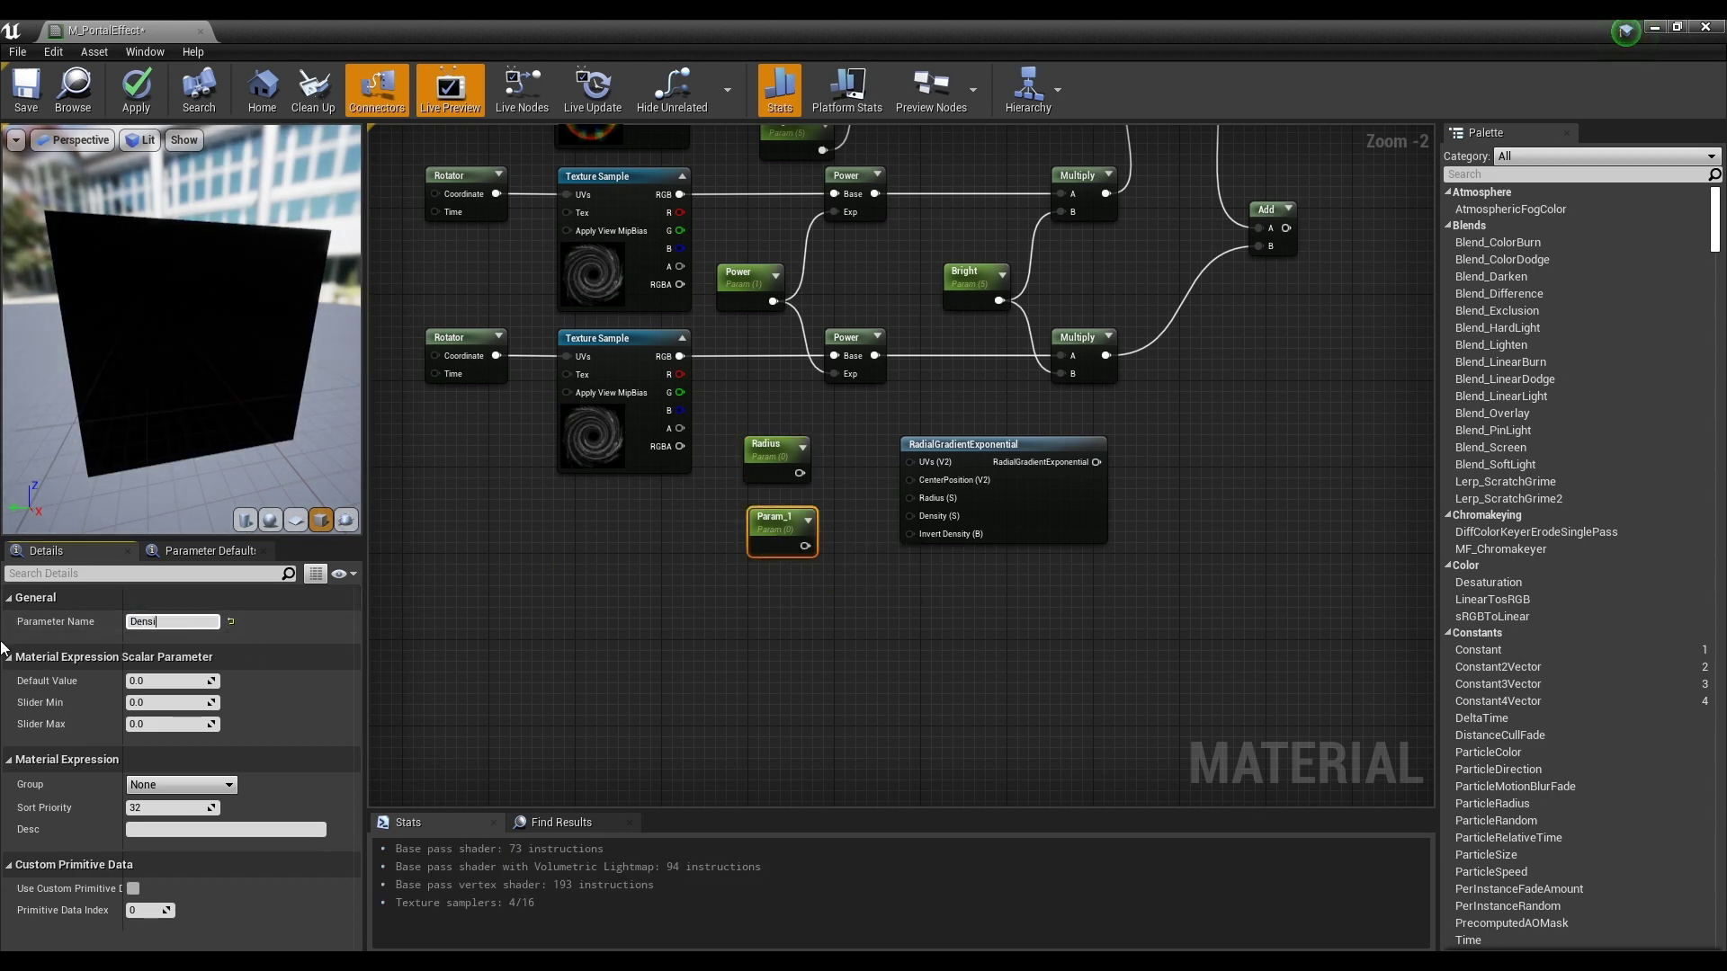
type("Density")
key("Return")
key("End")
- Set the default value of Radius to 0.4 and of Density to -5
left_click(781, 469)
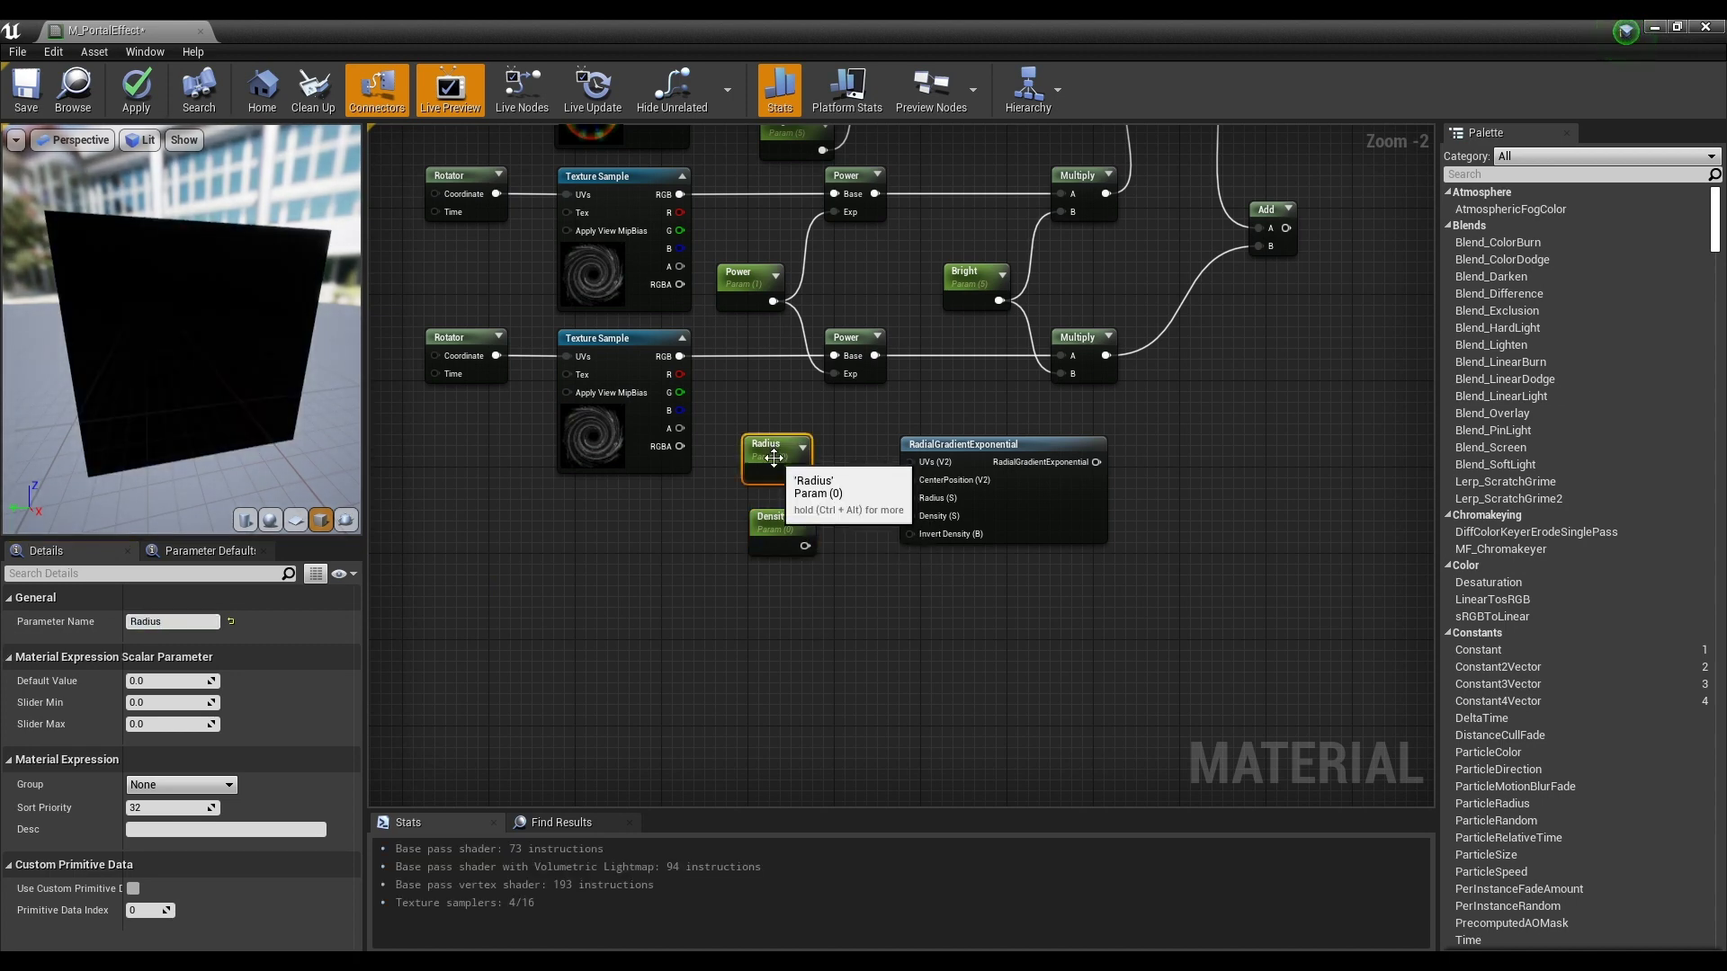
left_click(177, 677)
type("0.4")
key("Return")
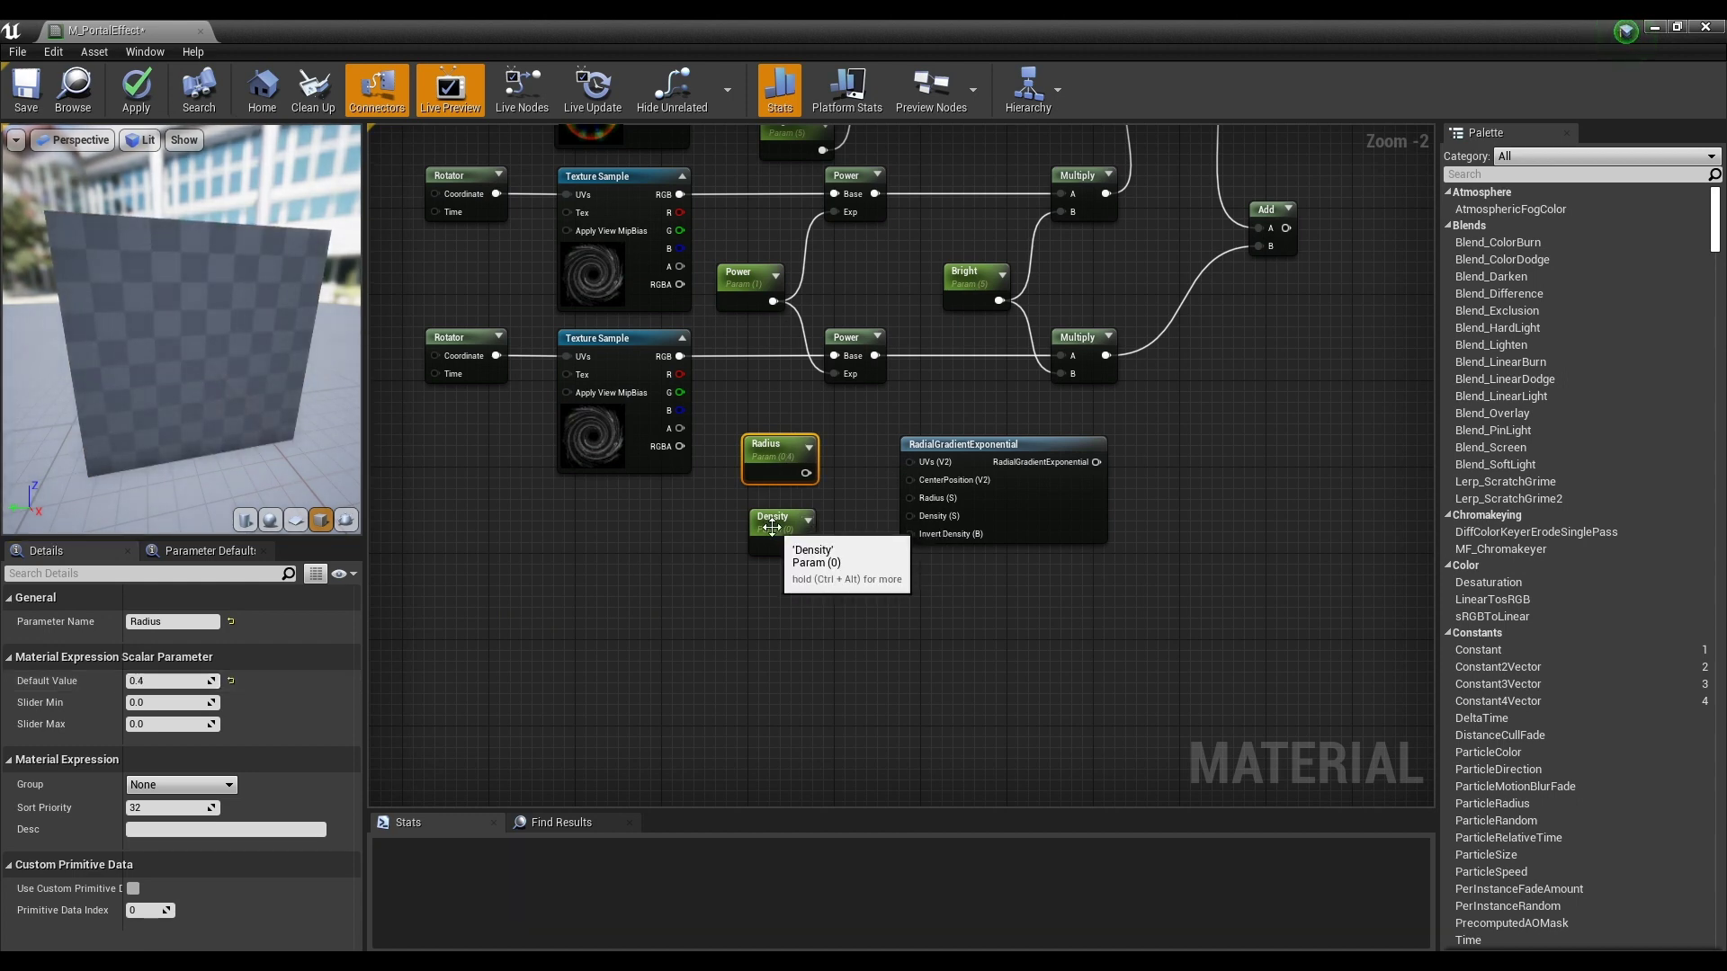
left_click(775, 525)
left_click(164, 682)
type("-5")
key("Return")
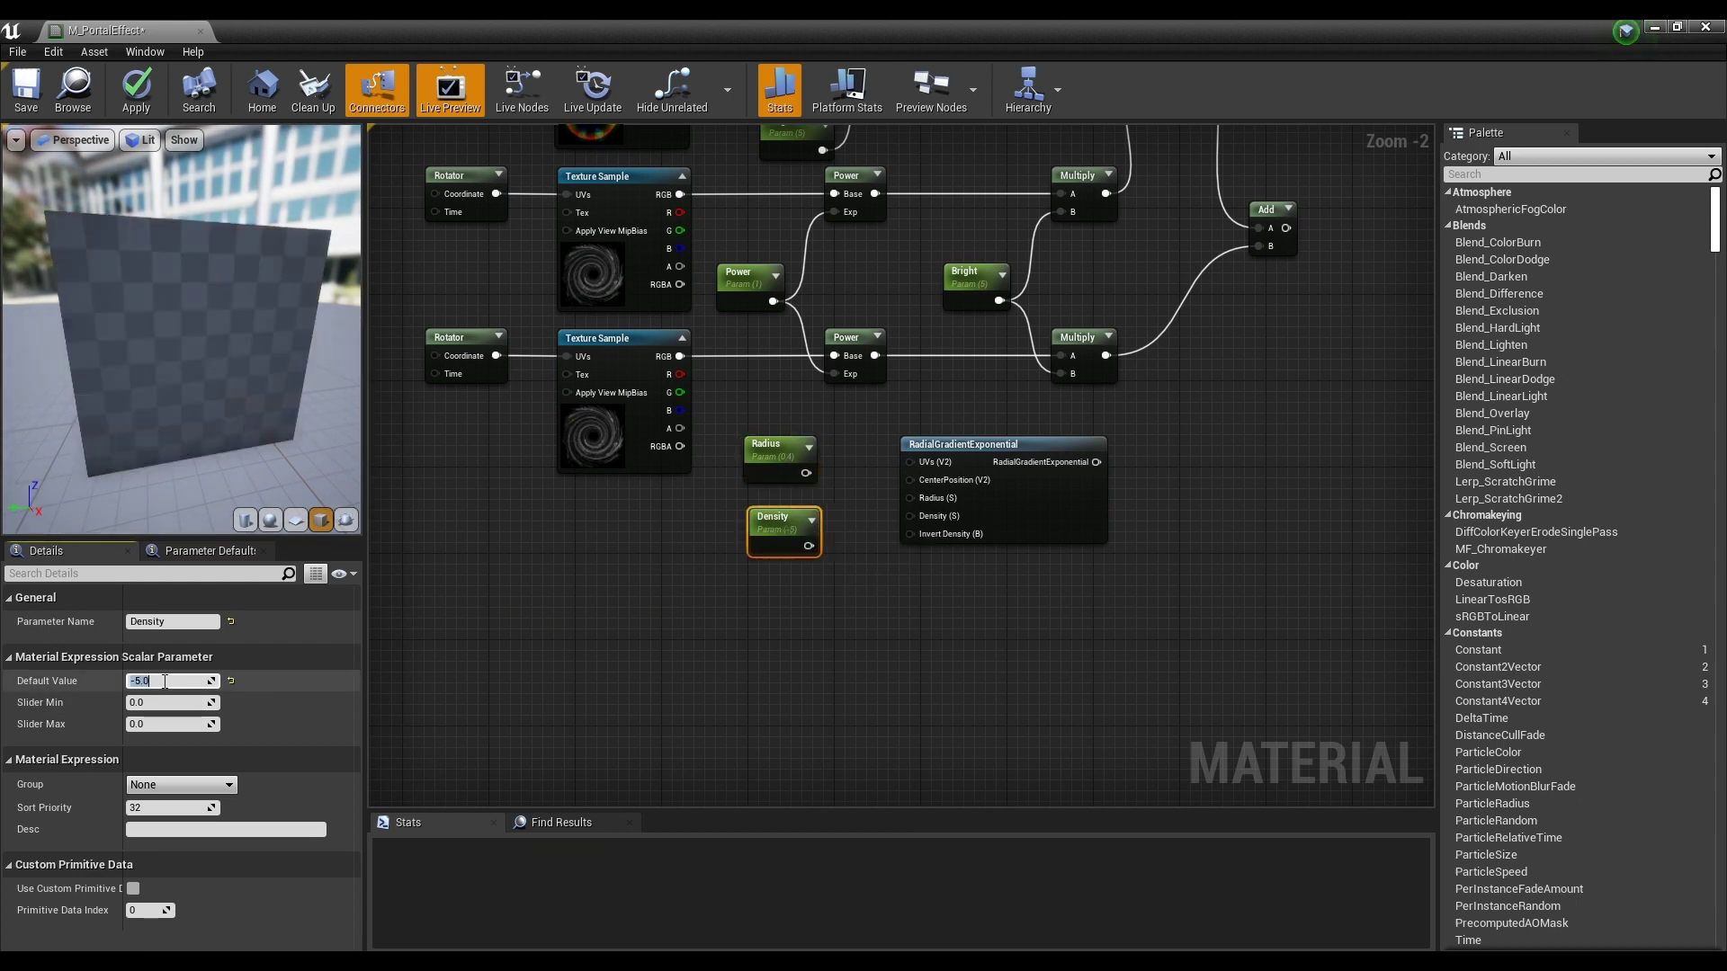
- Connect Radius and Density to the matching RadialGradientExponential inputs and tidy the placement of the three nodes
left_click_drag(806, 474, 910, 493)
left_click_drag(808, 546, 909, 516)
left_click_drag(855, 451, 785, 539)
left_click_drag(789, 452, 838, 458)
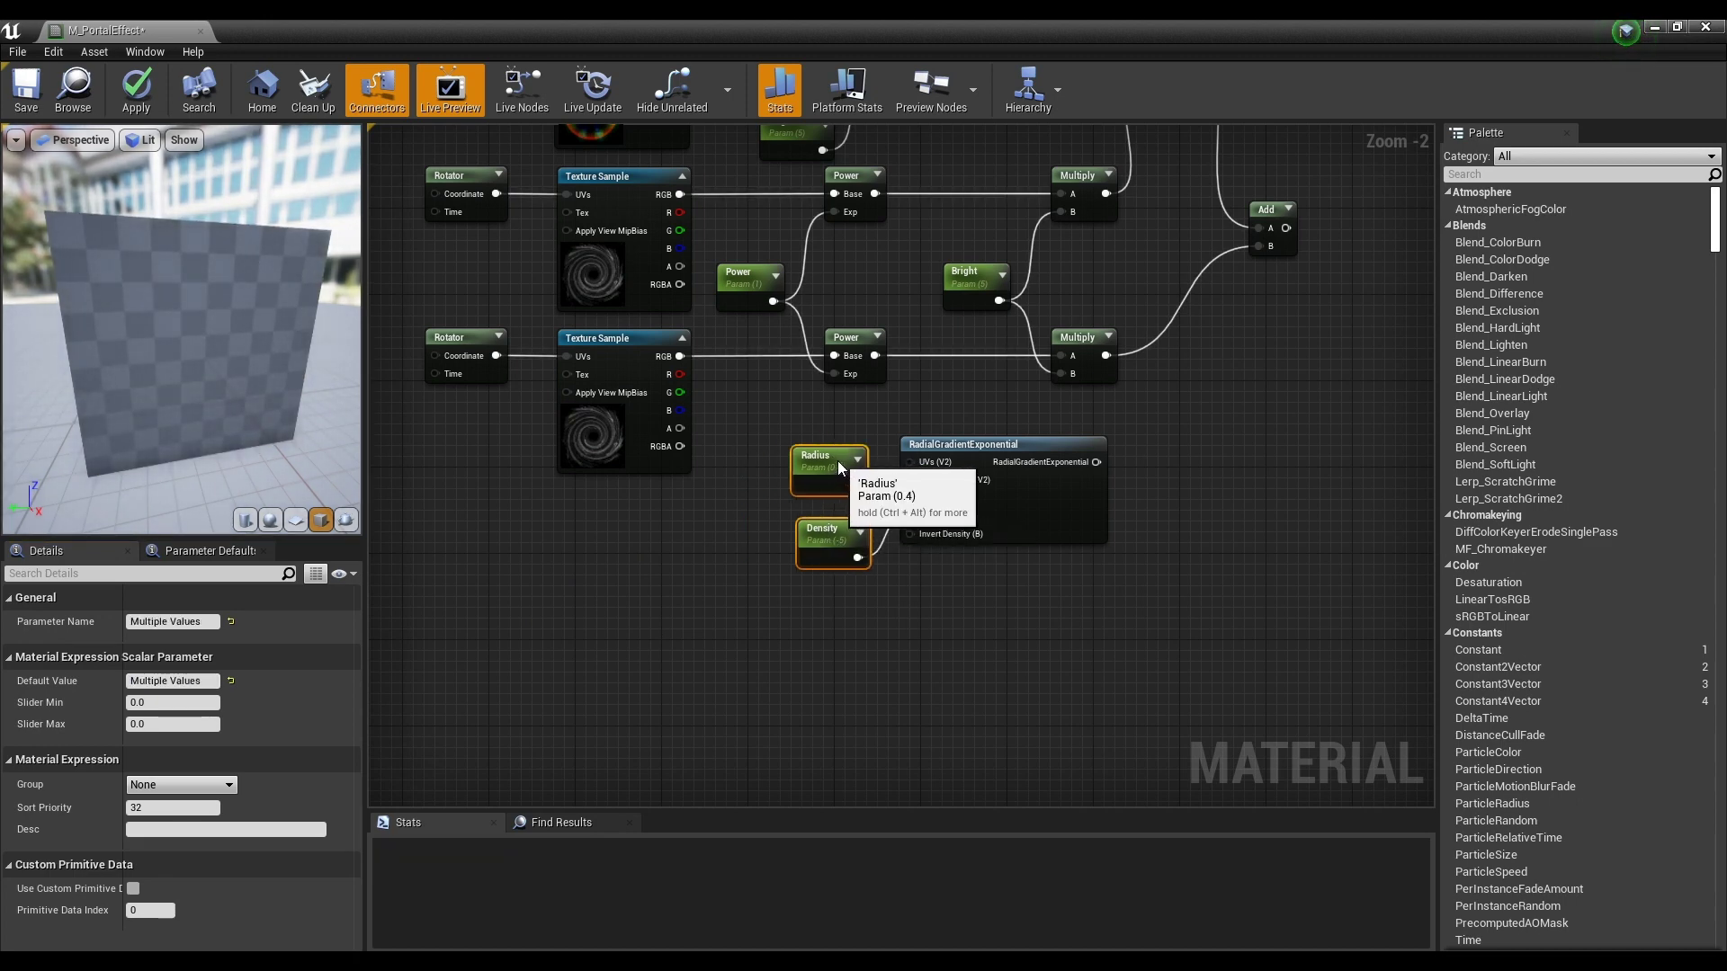
left_click(1010, 410)
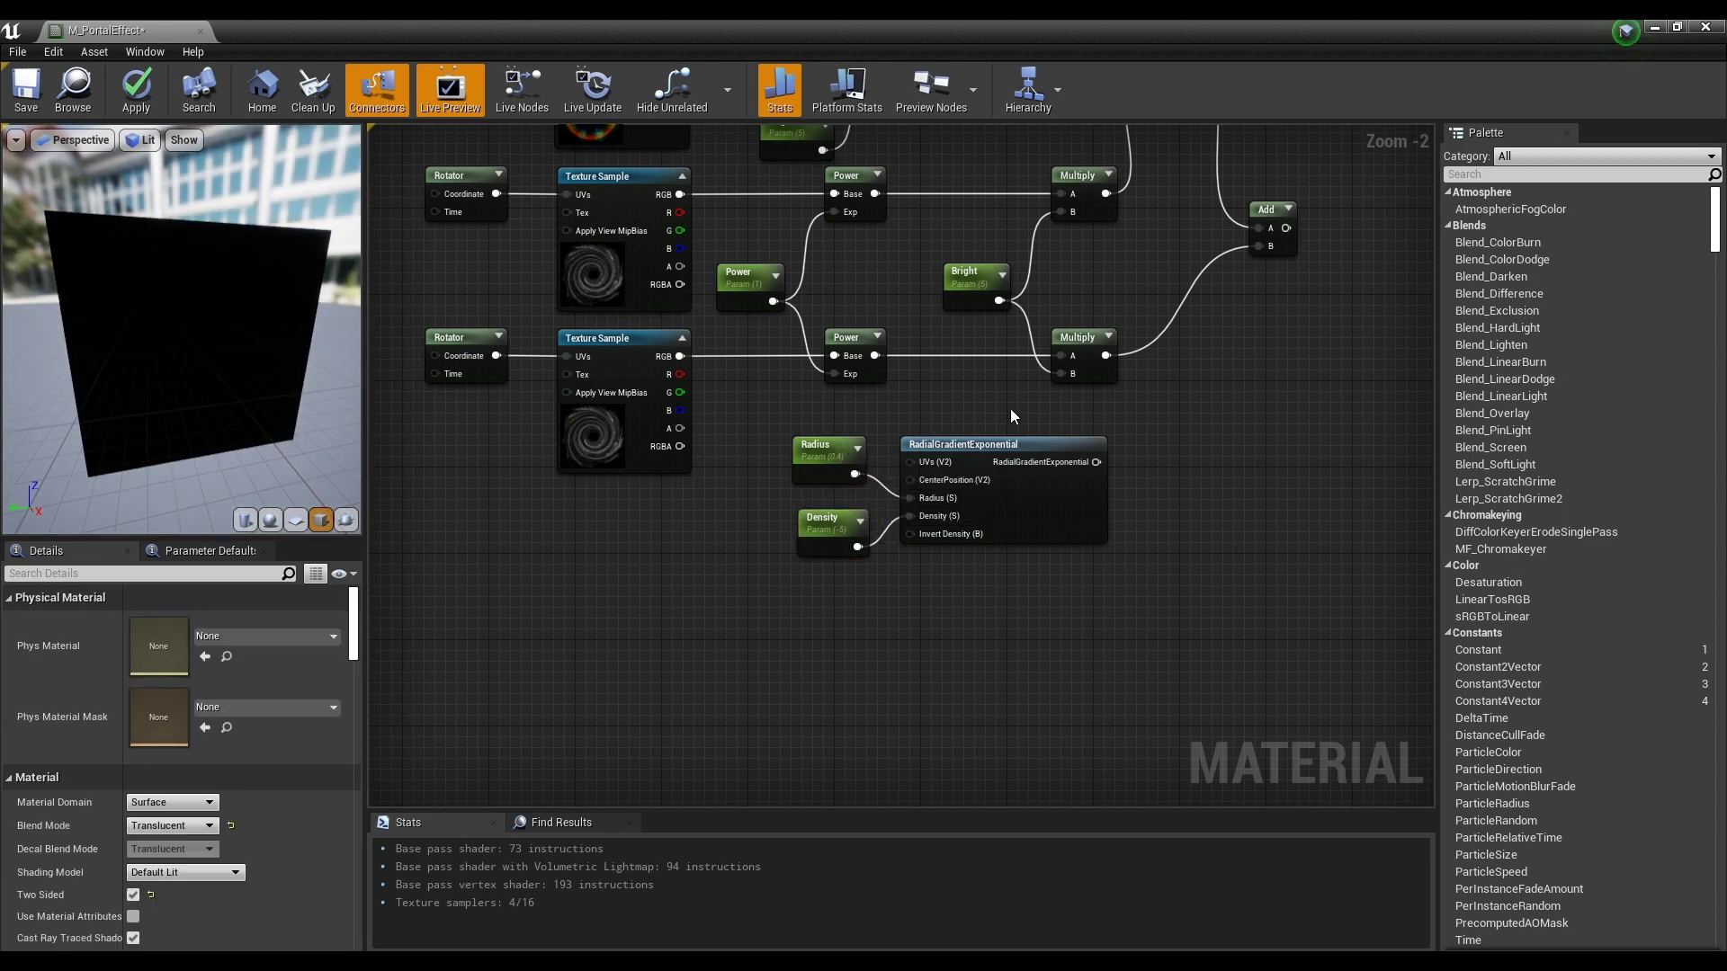
left_click_drag(1012, 410, 835, 577)
left_click(984, 396)
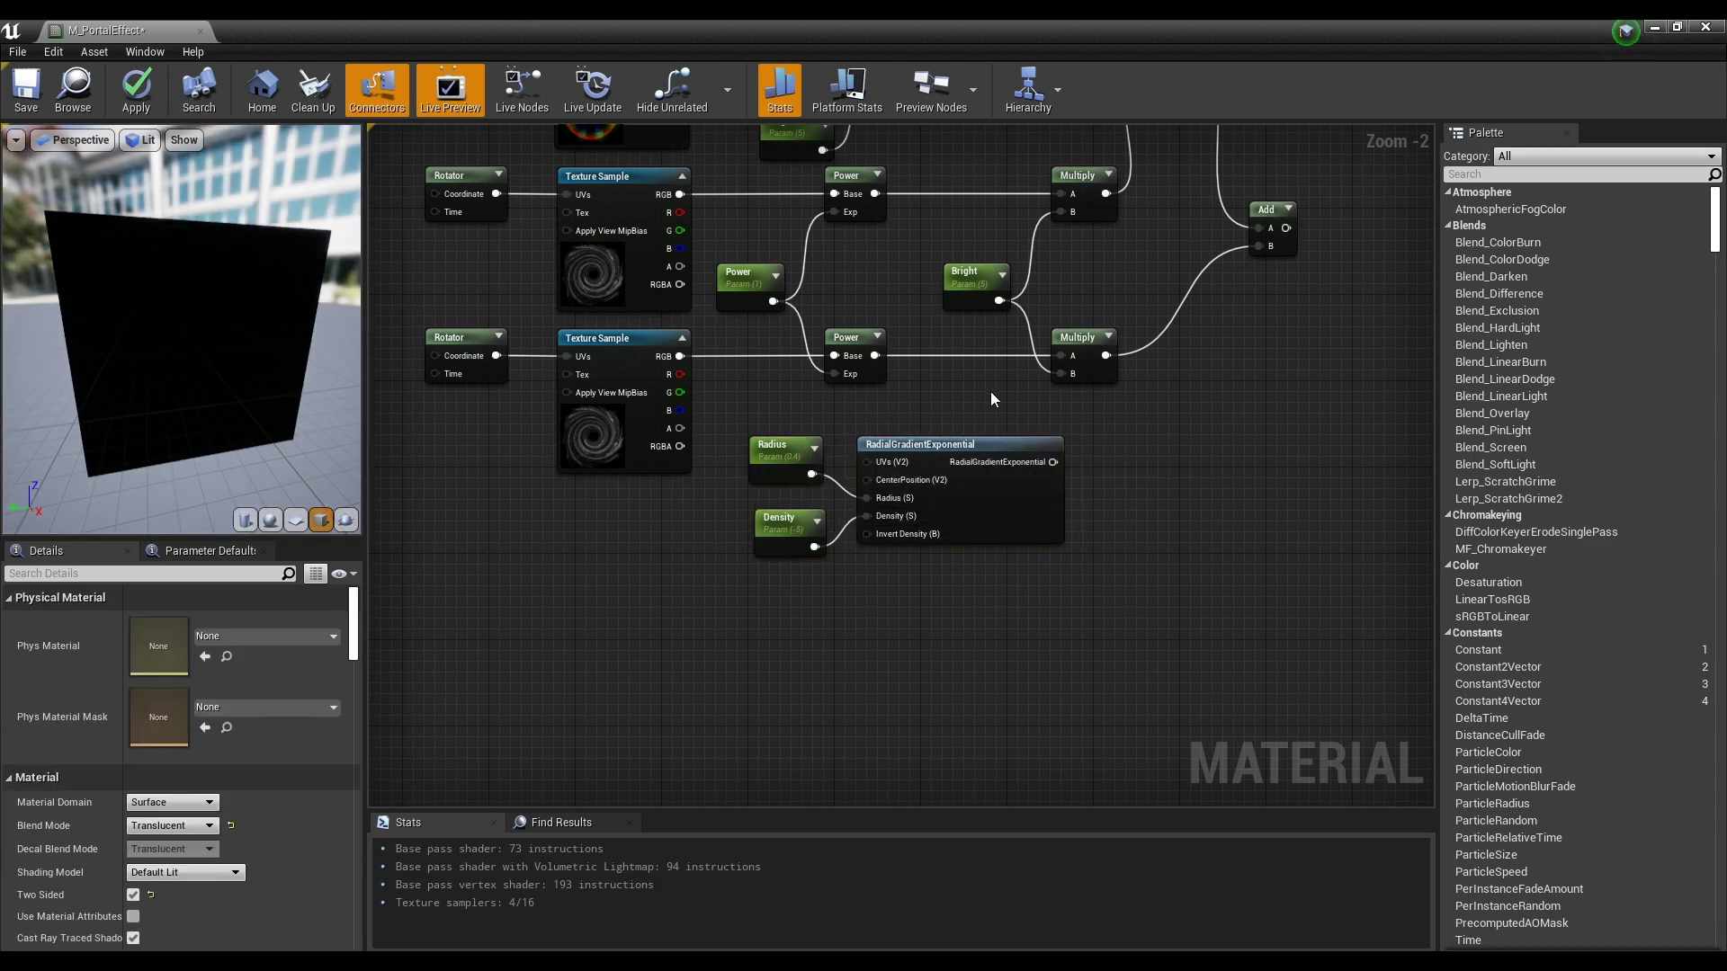
- Add a Multiply node and a scalar parameter named Radial Bright with default value 5 beside the RadialGradientExponential node
right_click_drag(984, 396, 835, 423)
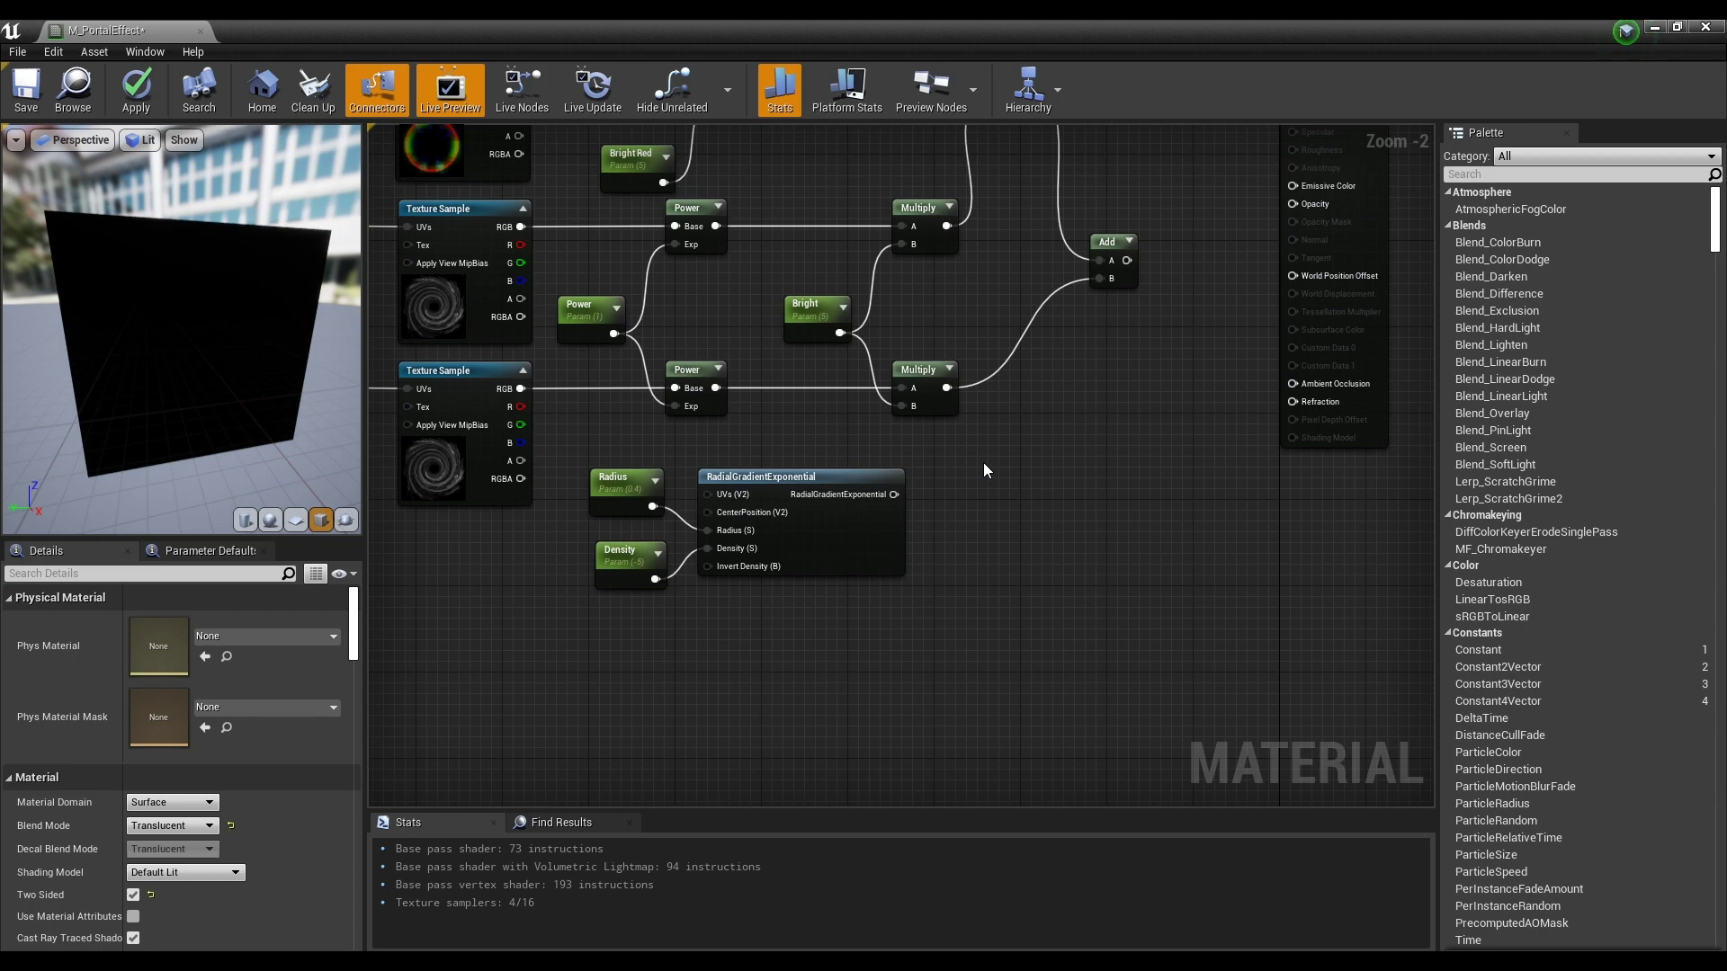
left_click(1029, 466)
left_click(967, 572)
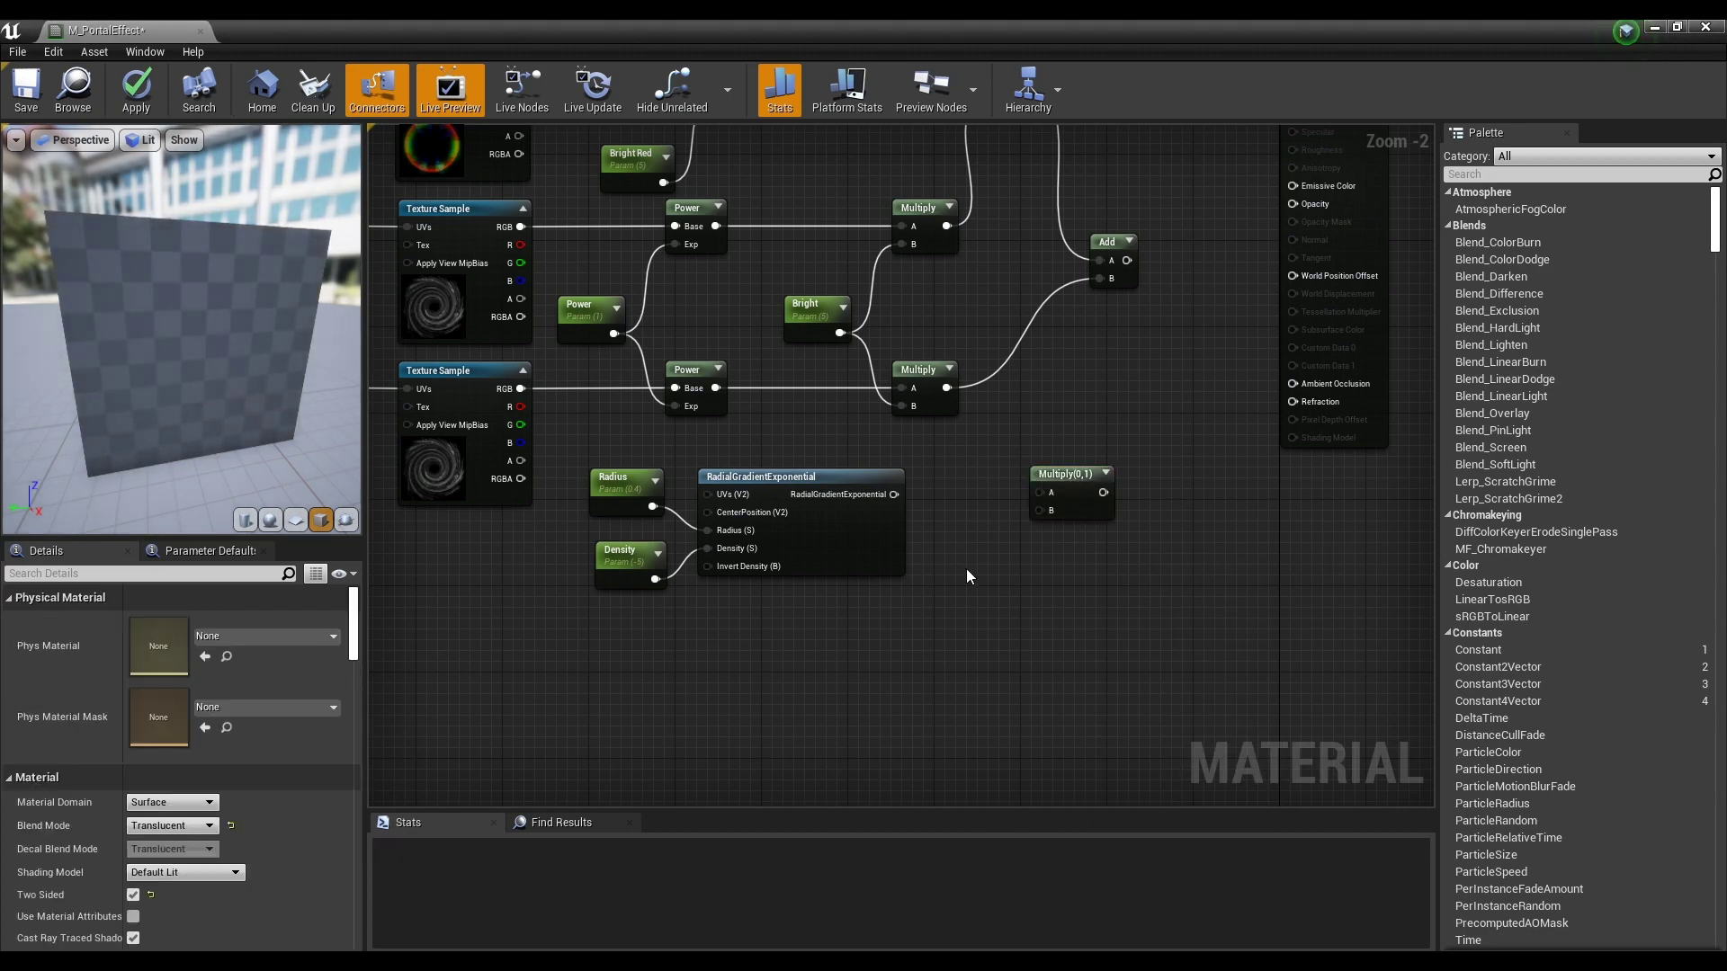
left_click(952, 563)
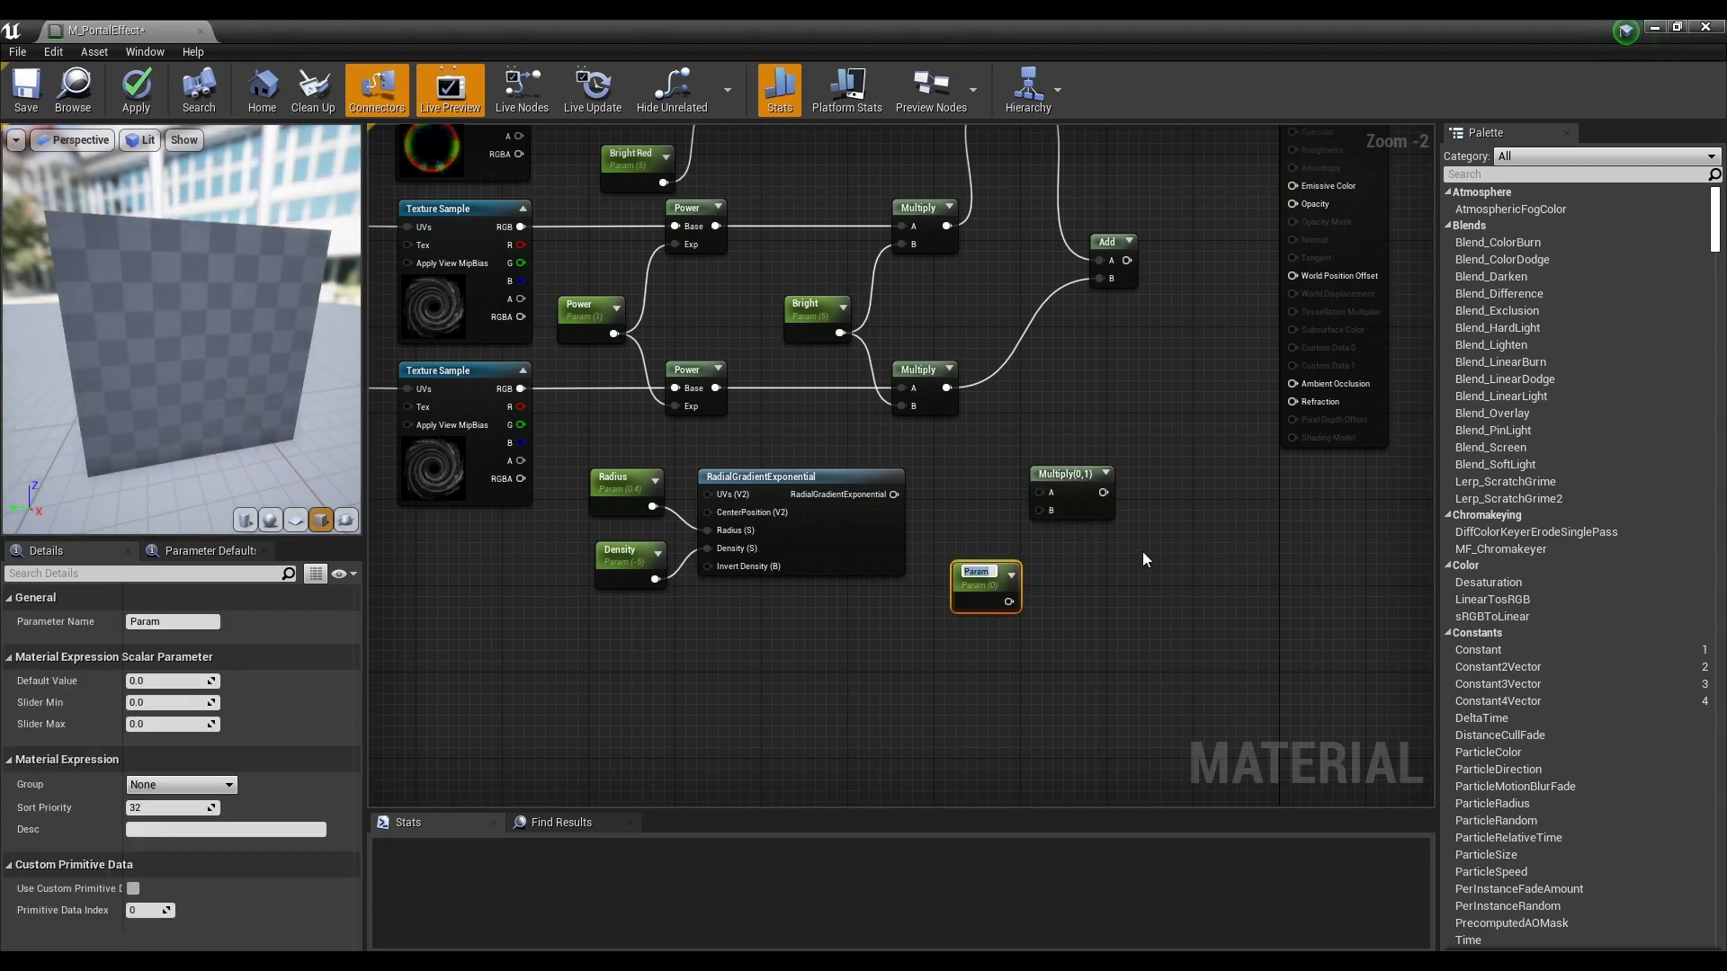
type("R")
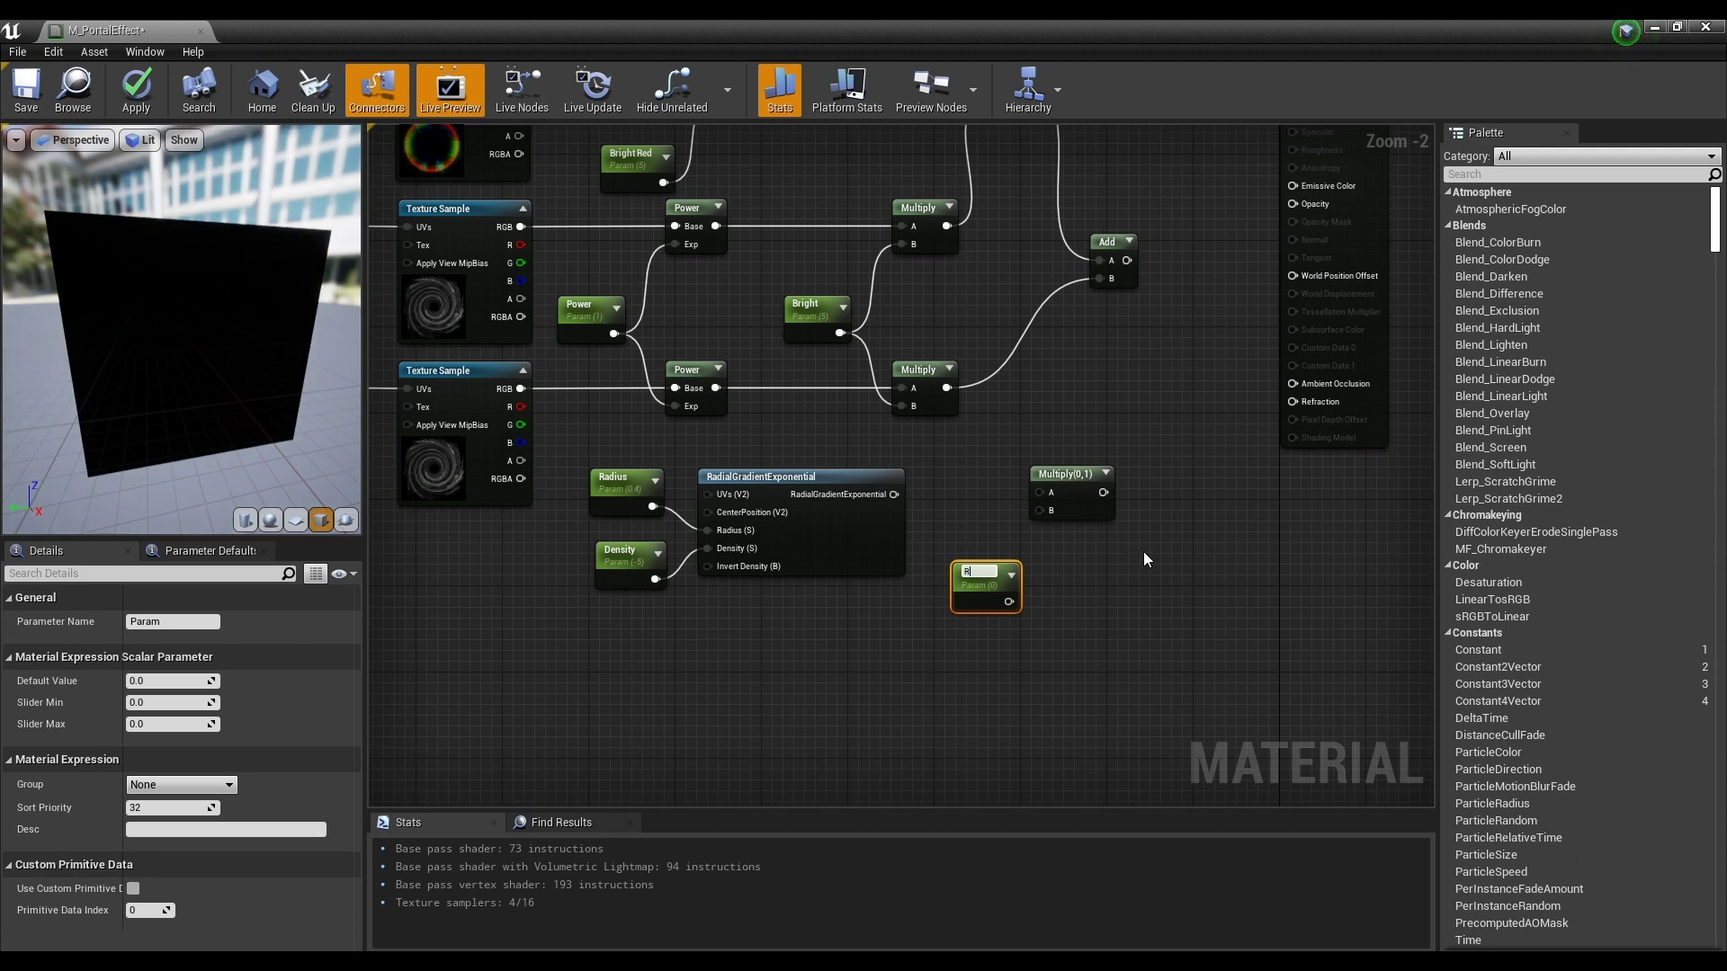
type("adial Bright")
key("Return")
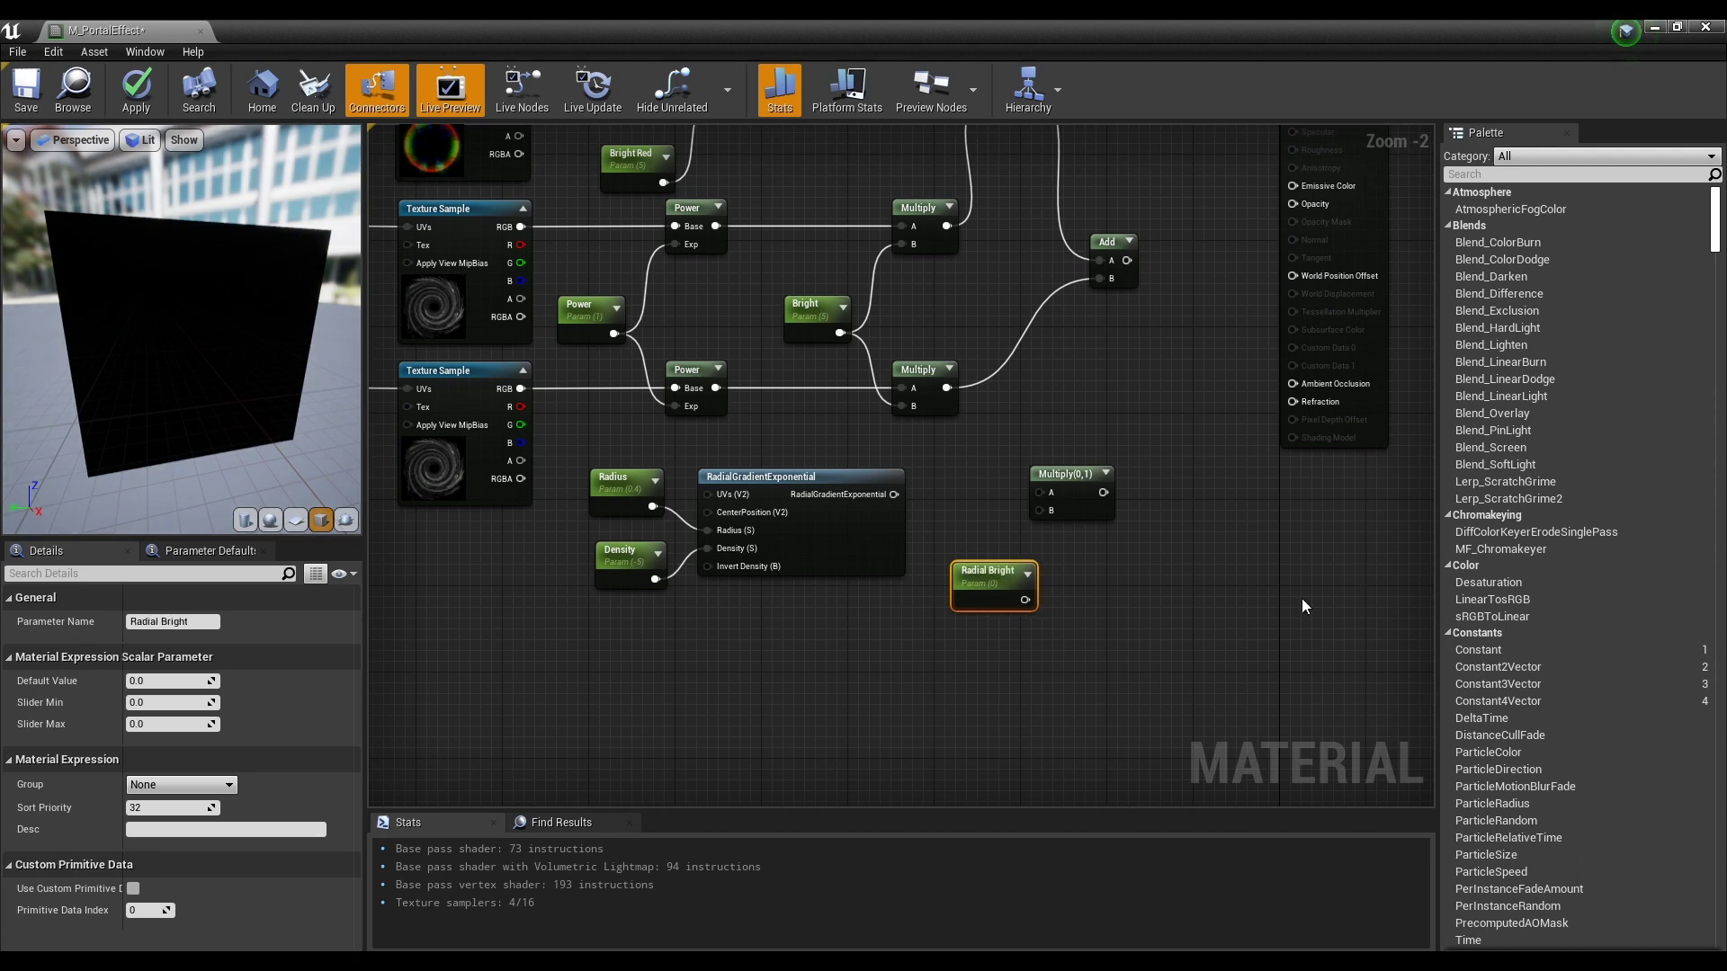
left_click(155, 683)
type("5")
key("Return")
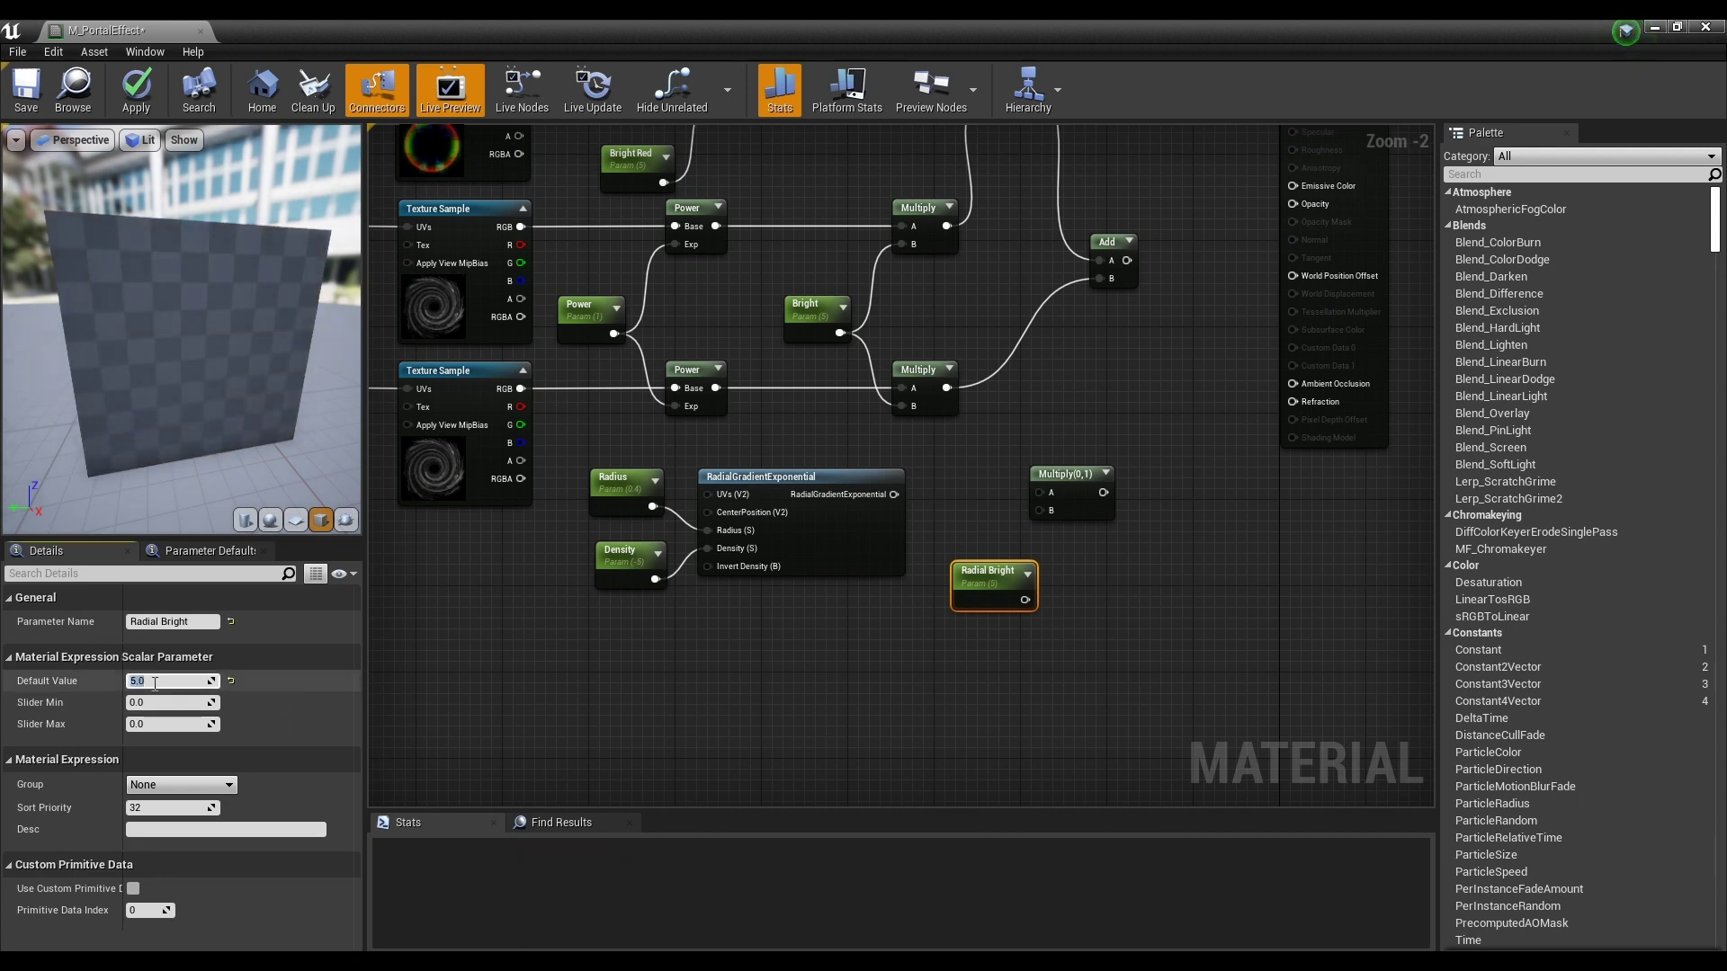
- Connect the radial gradient's output to input A and Radial Bright to input B of the new Multiply node
left_click_drag(1024, 600, 981, 558)
left_click_drag(893, 493, 1040, 492)
left_click(1115, 392)
right_click_drag(1117, 394, 1070, 476)
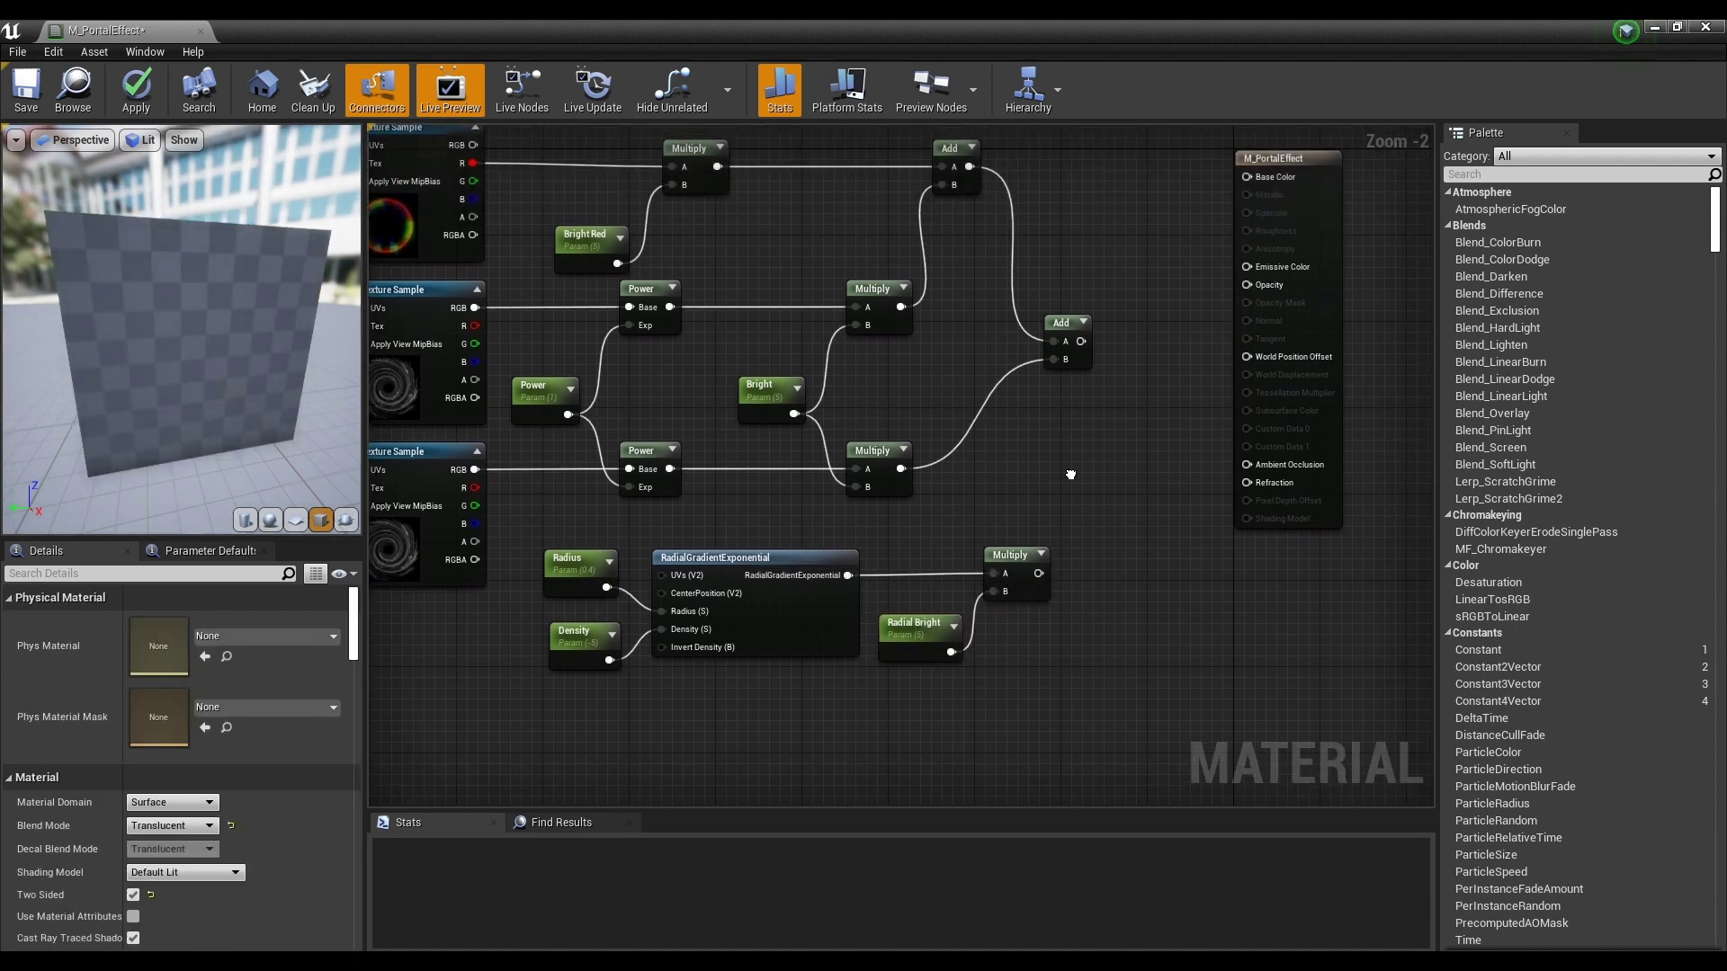
- Shift the M_PortalEffect result node slightly and add a ParticleColor node above the network
right_click_drag(962, 565, 970, 623)
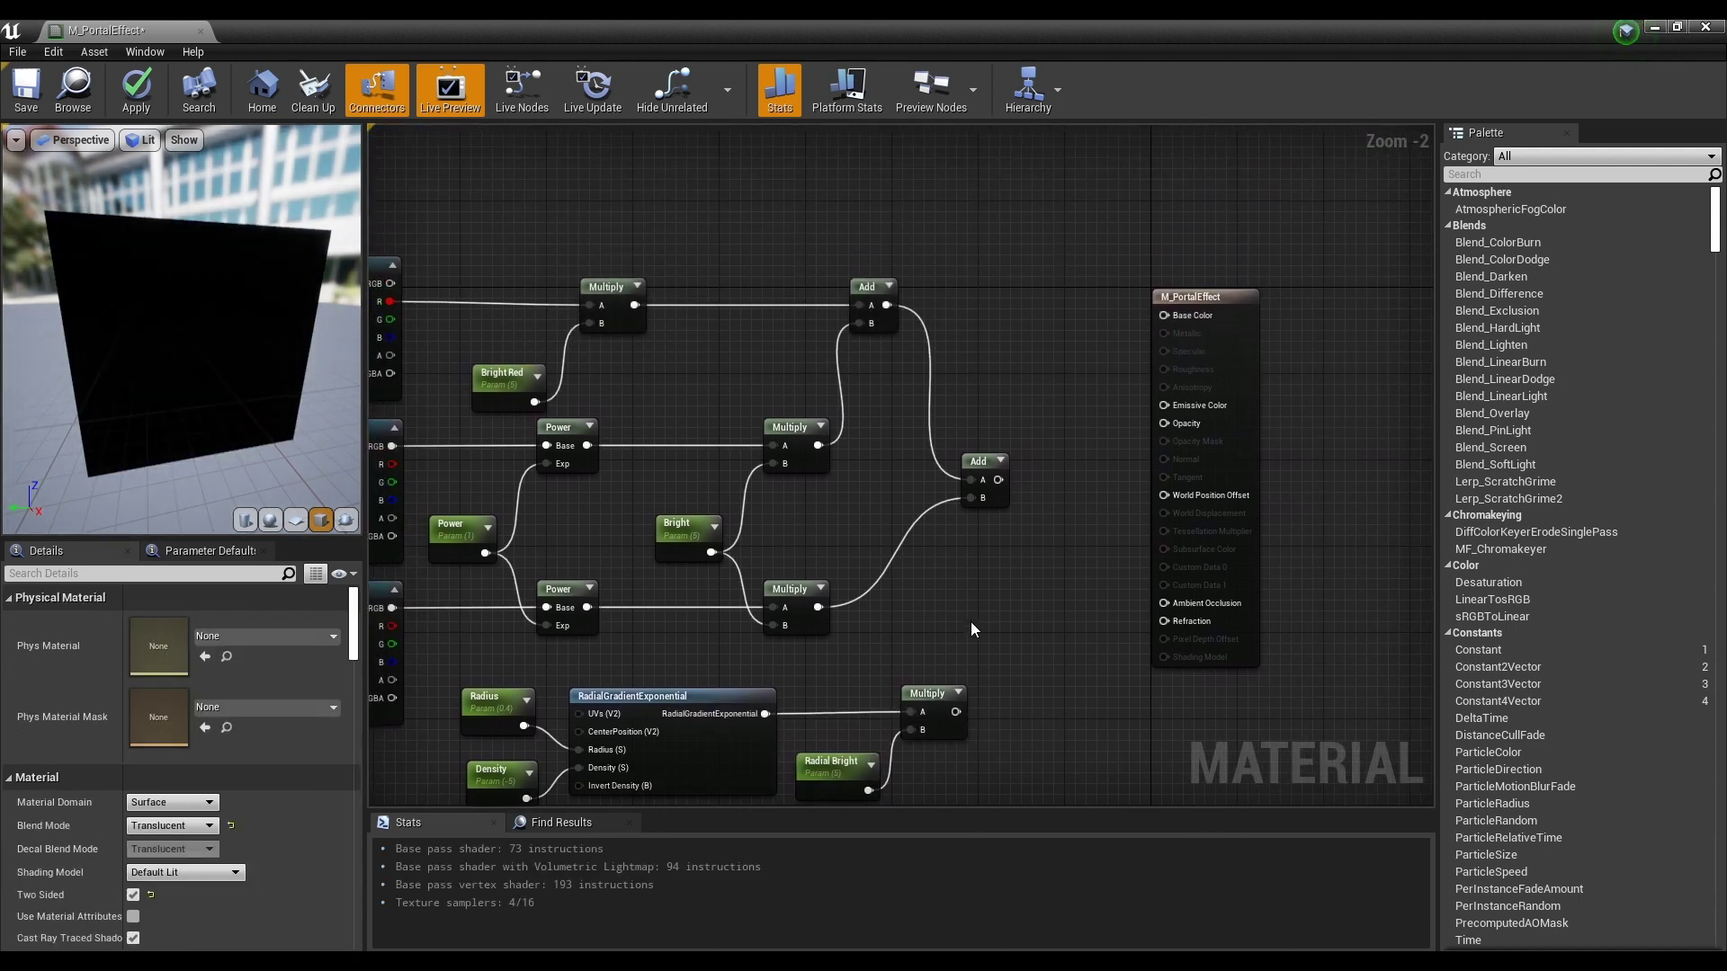
left_click_drag(1236, 289, 1260, 253)
right_click_drag(1260, 254, 1398, 587)
right_click(940, 316)
type("parti")
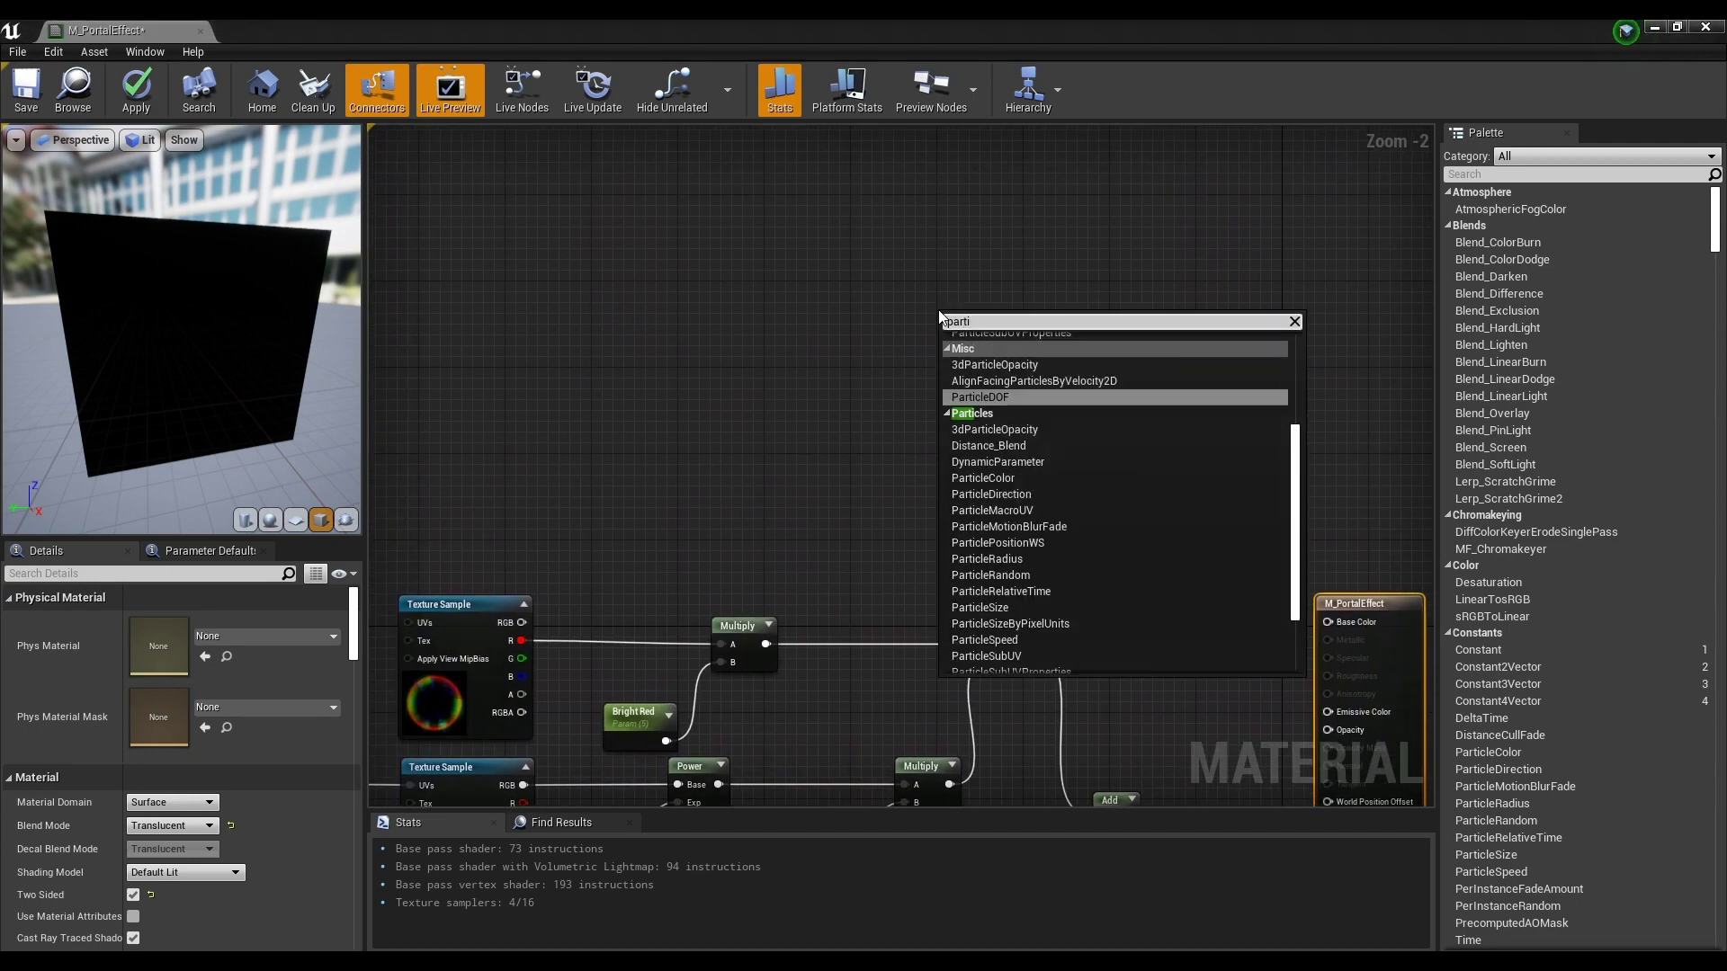
type("cle color")
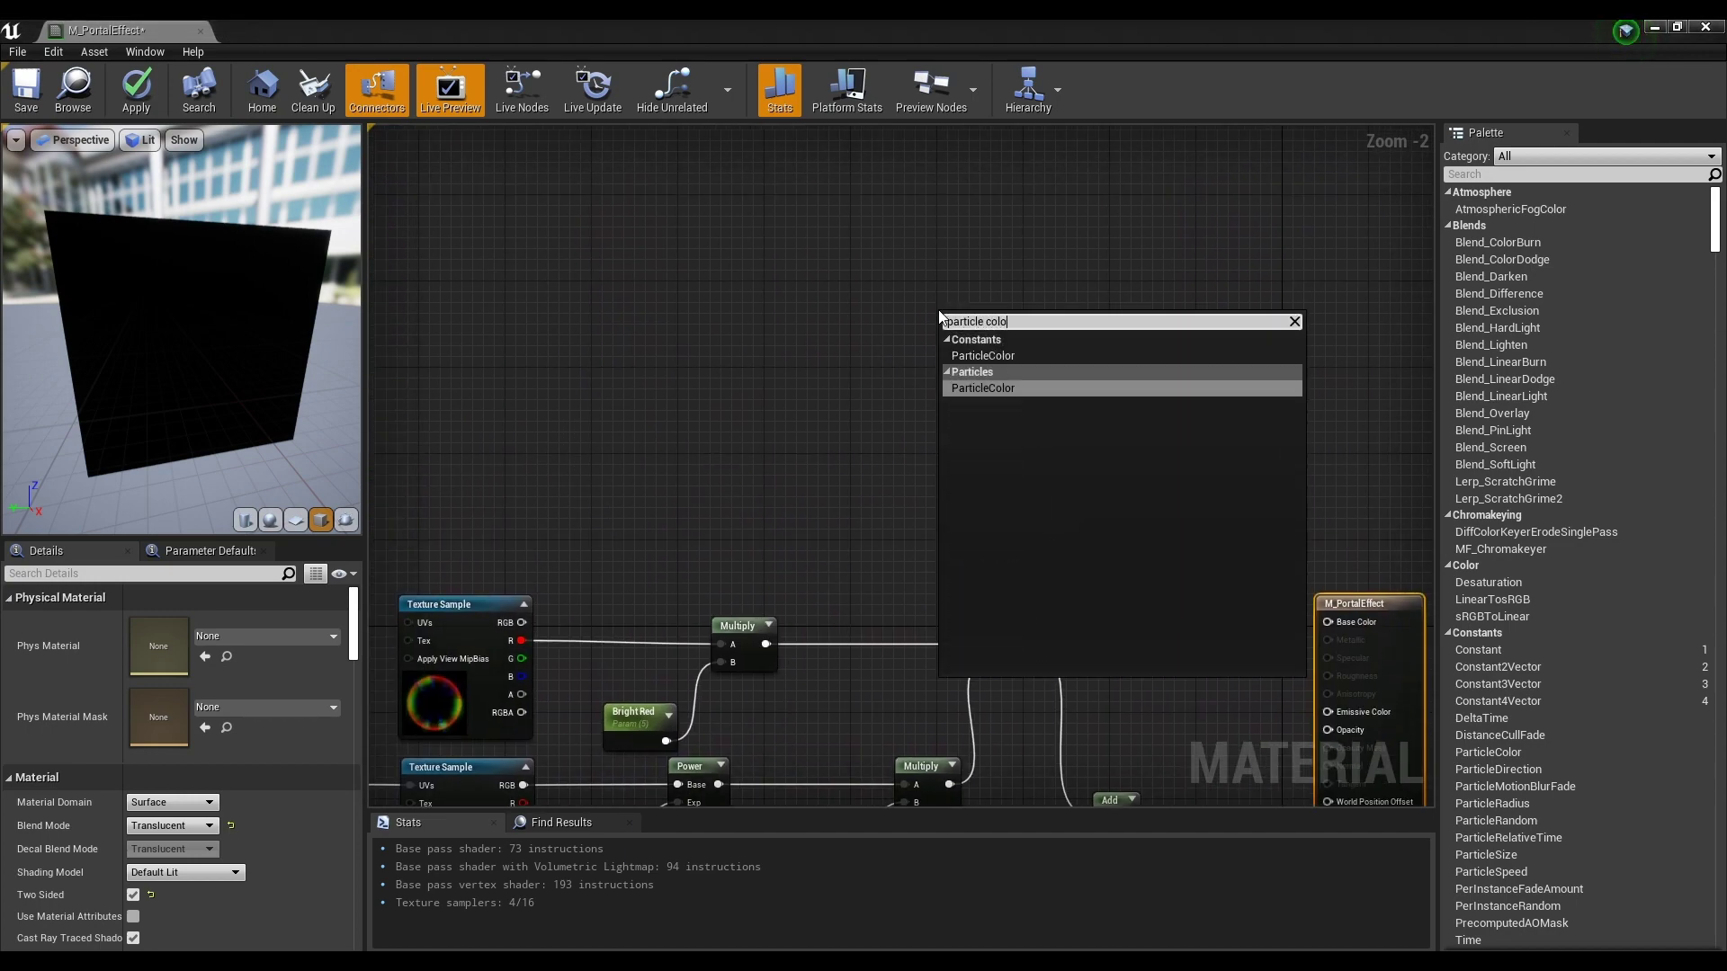
key("Return")
right_click_drag(1129, 455, 1056, 375)
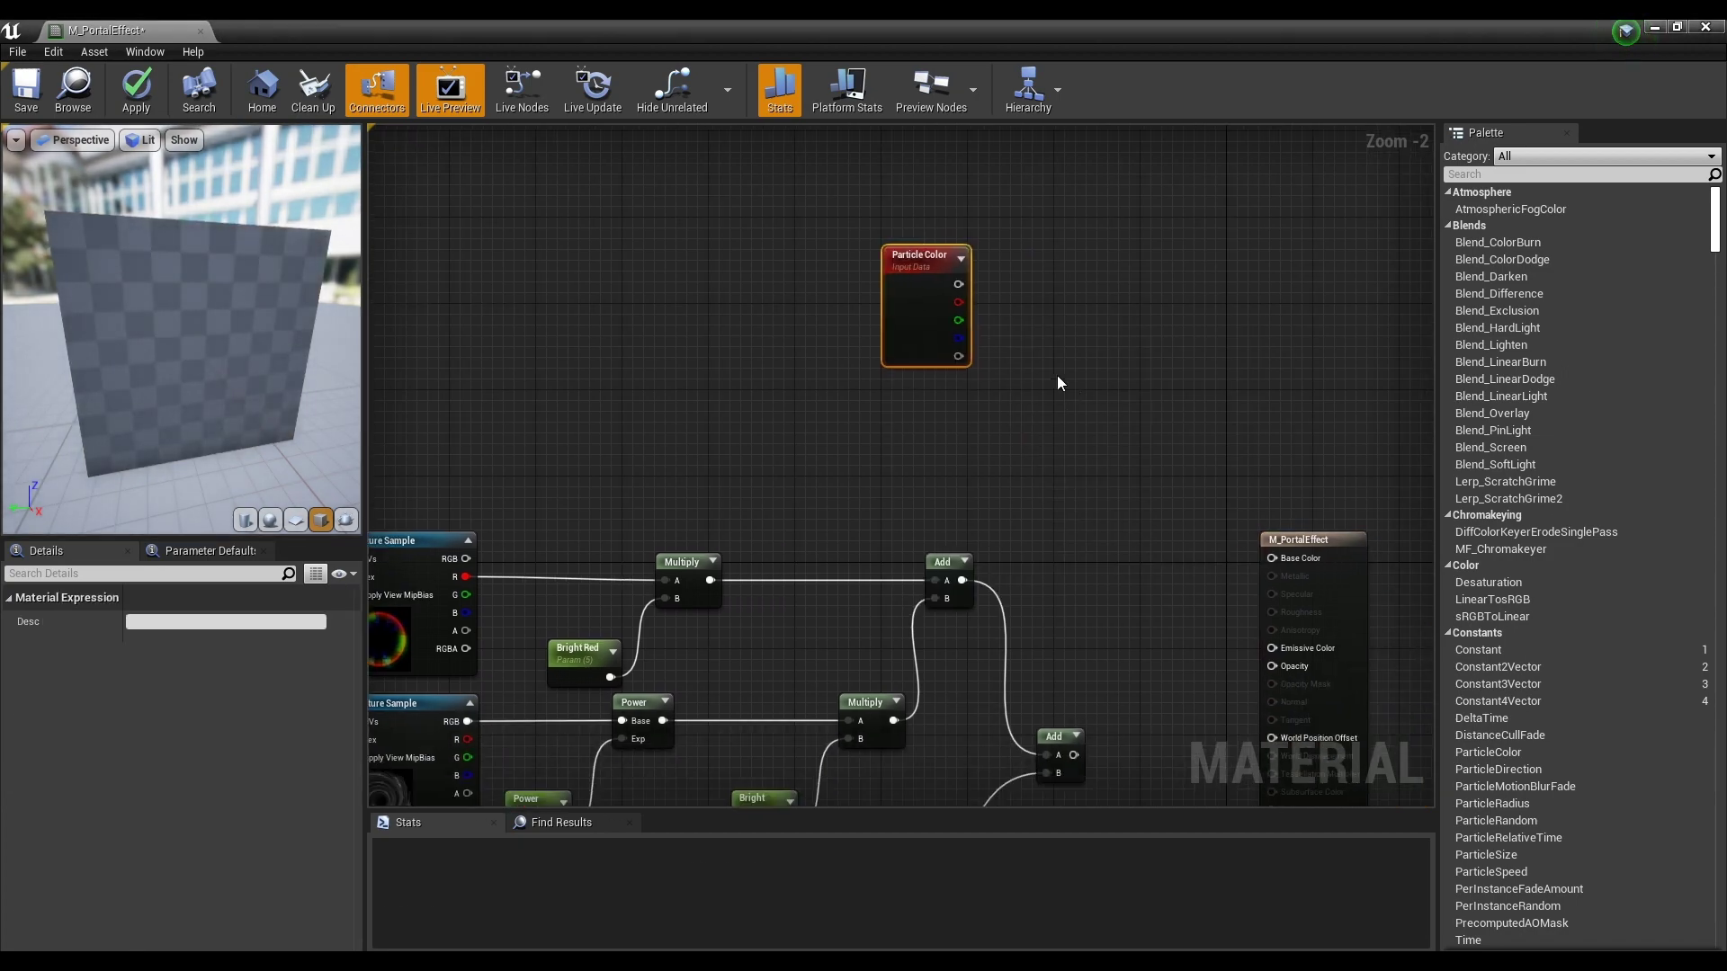
left_click_drag(903, 324, 892, 372)
- Place two Multiply nodes, one above the other, beside the Particle Color node's outputs
left_click(1115, 370)
key("m")
left_click(1122, 316)
right_click_drag(1150, 467, 1000, 417)
key("ctrl+w")
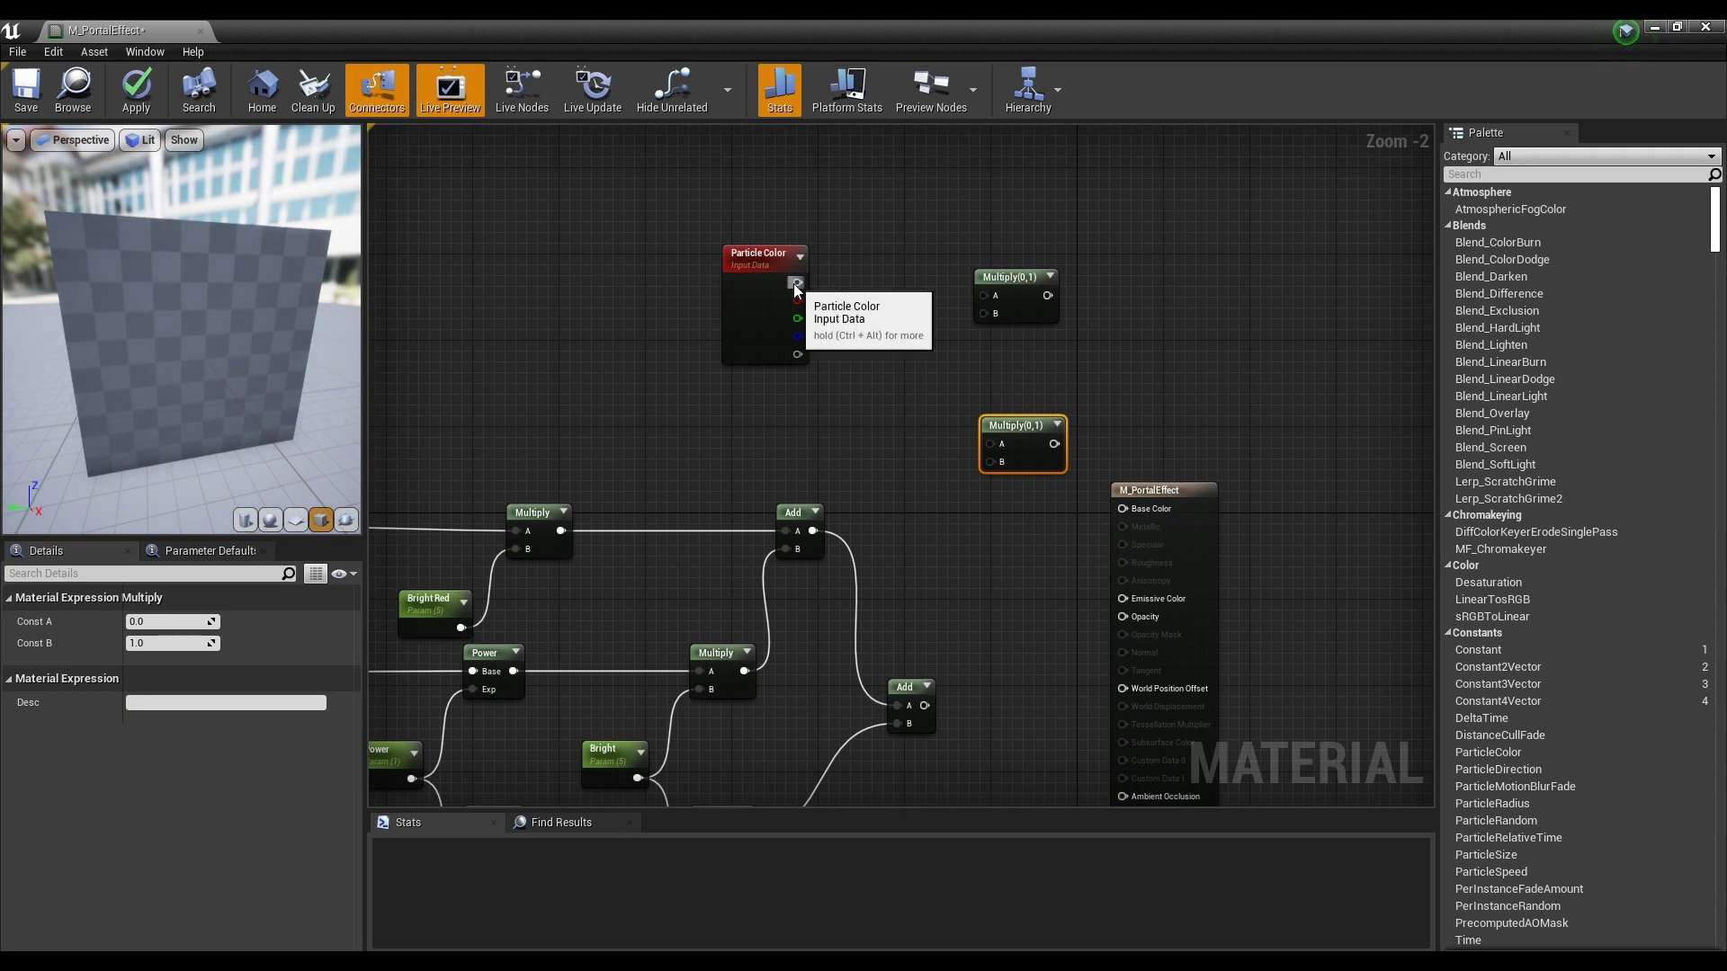
- Connect Particle Color's combined color output to the upper Multiply's input A and its alpha output to the lower Multiply's input A
left_click(871, 339)
left_click_drag(797, 282, 801, 284)
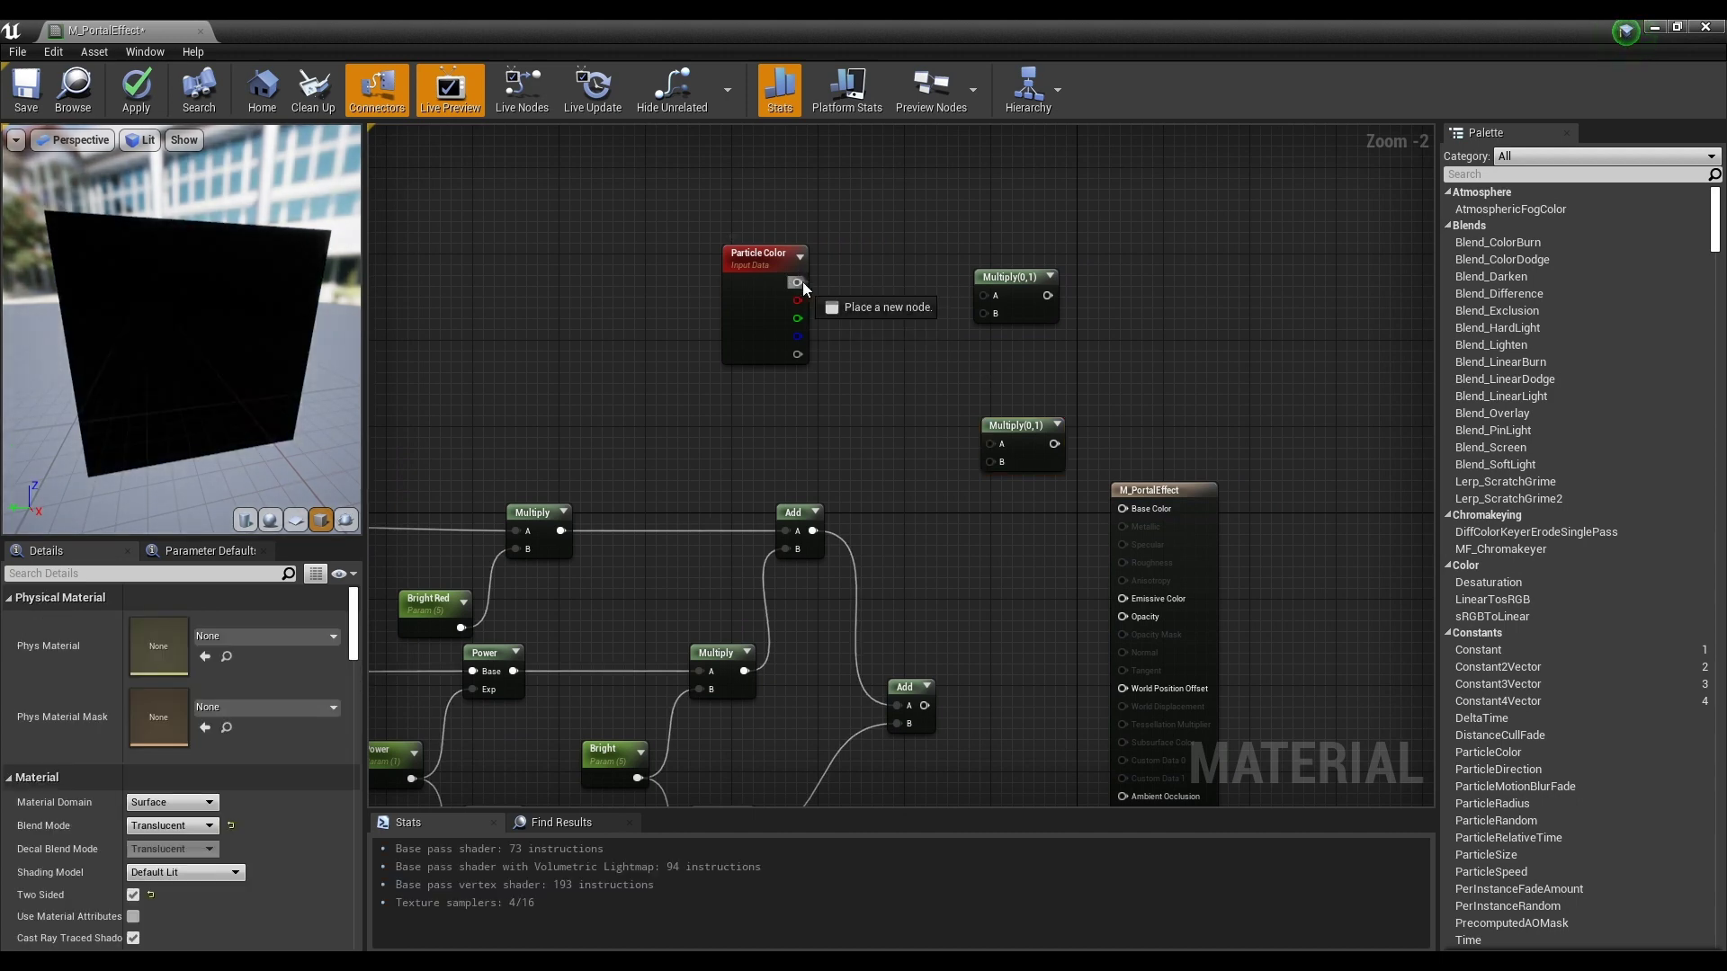
left_click_drag(968, 293, 1006, 268)
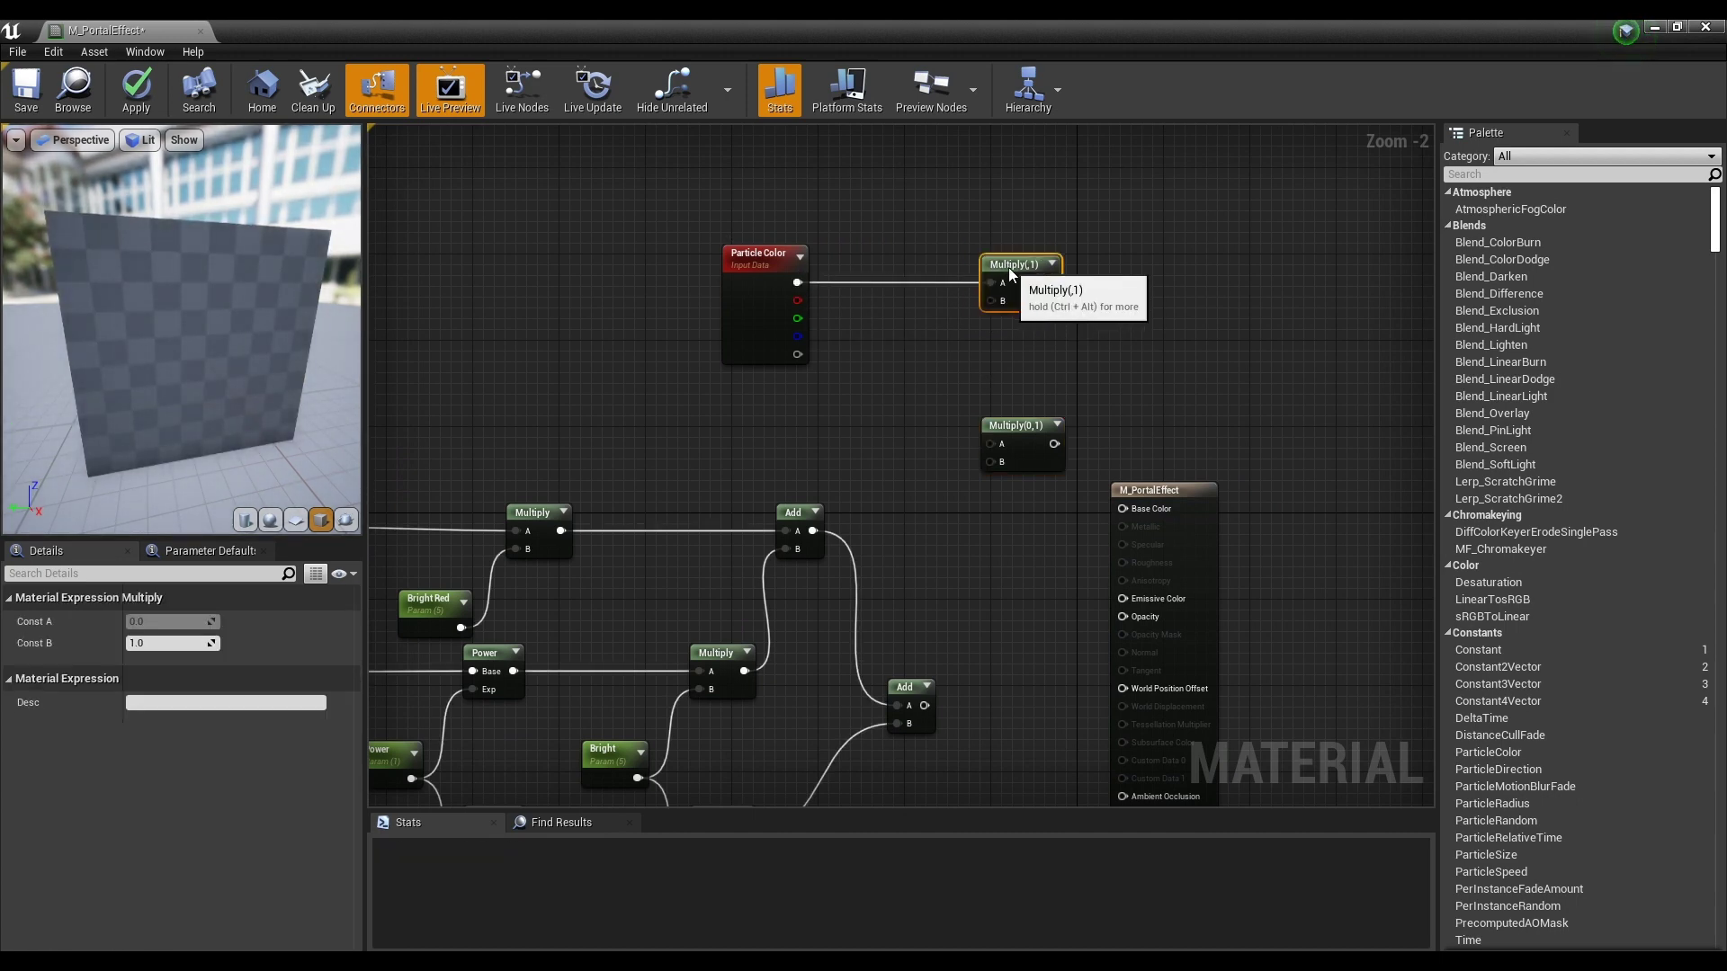
left_click(971, 347)
left_click_drag(800, 354, 993, 443)
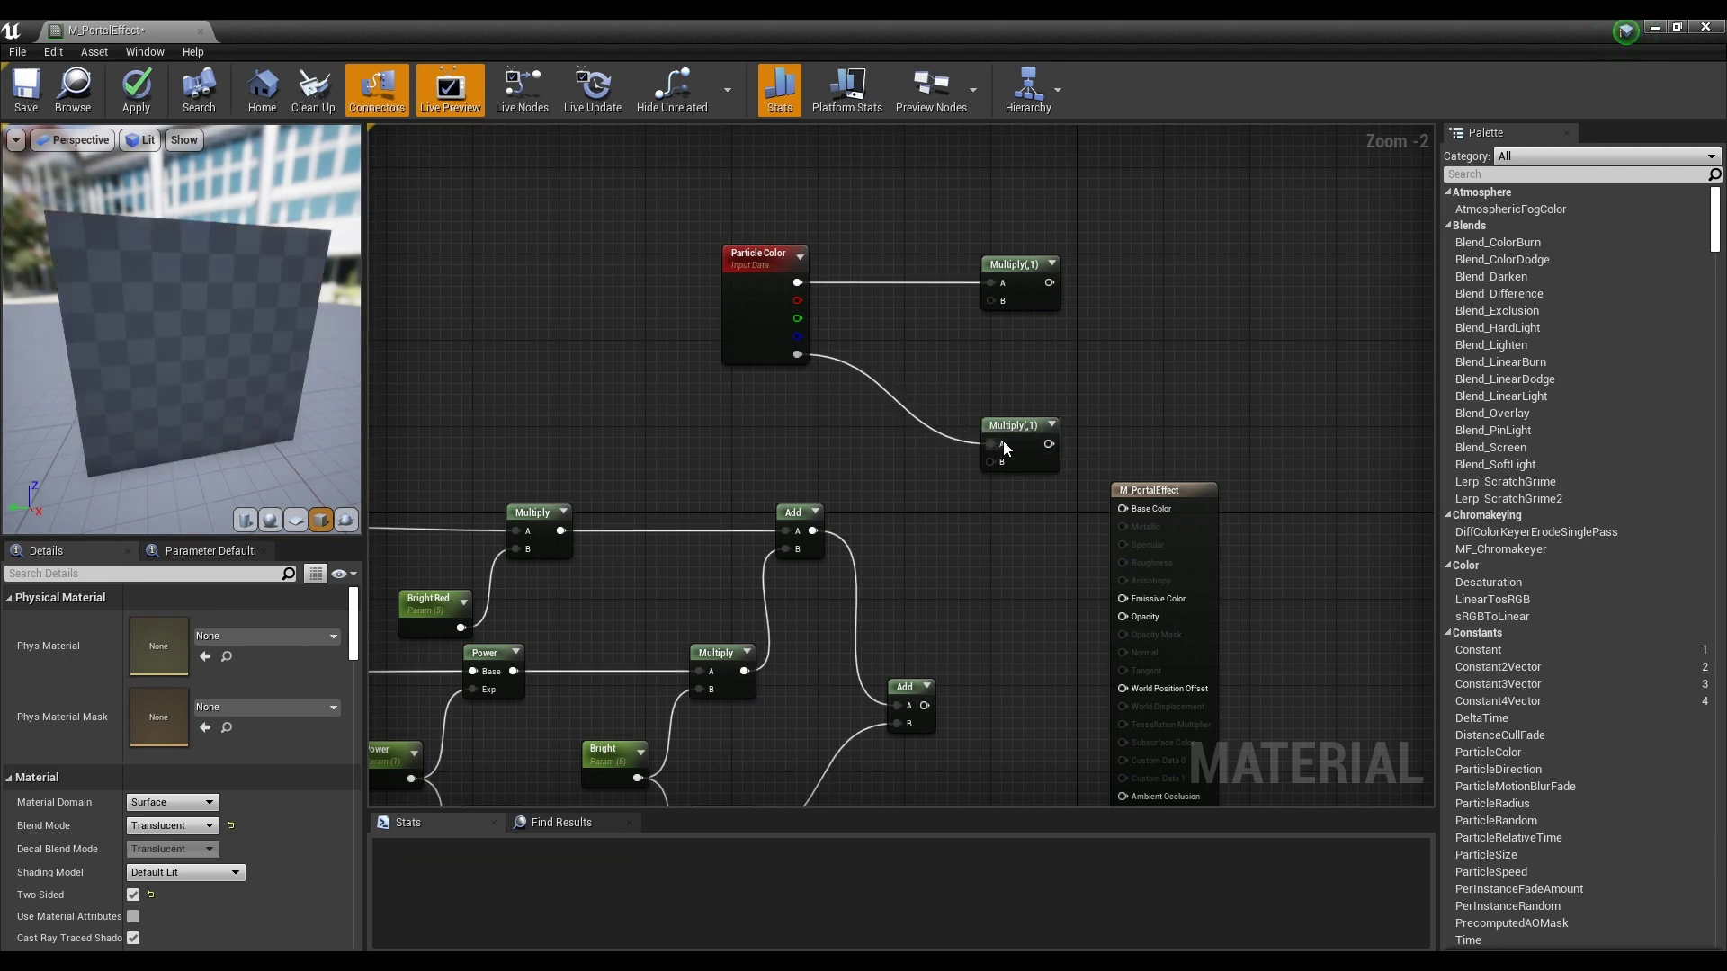
- Move the M_PortalEffect result node and the two Particle Color Multiply nodes farther right to widen the gap in the network
left_click(1011, 441)
scroll(1012, 439, "down", 1)
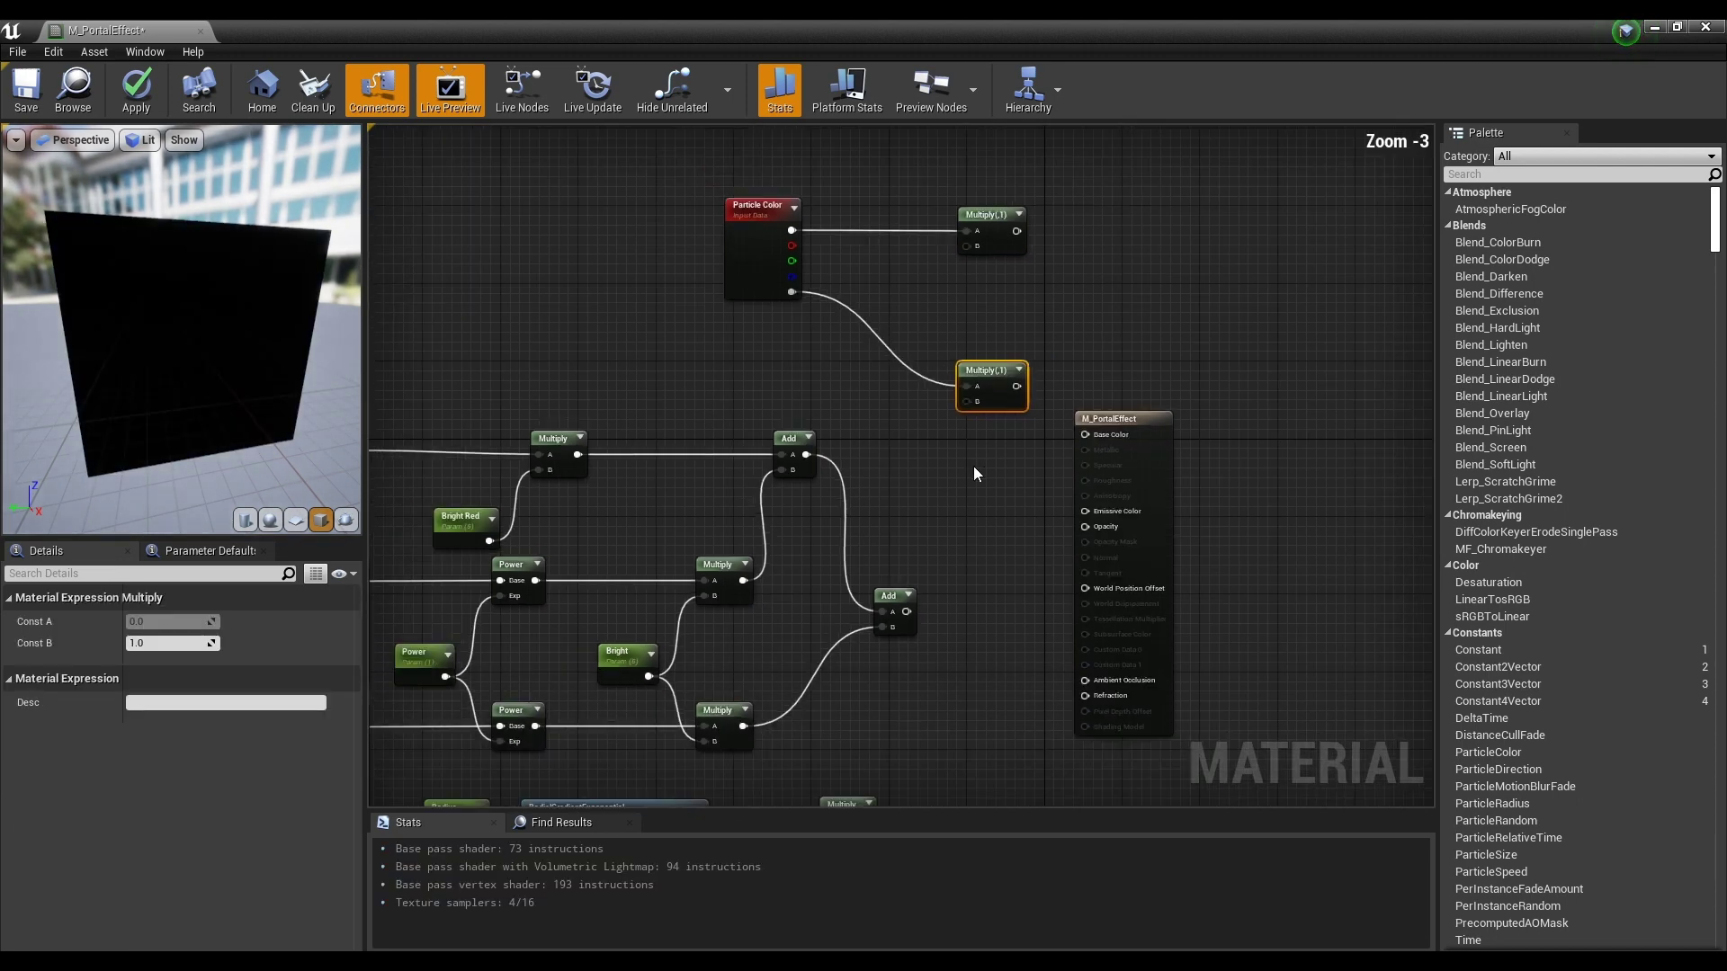
left_click_drag(1116, 428, 1221, 427)
left_click_drag(1091, 231, 939, 391)
left_click_drag(1004, 231, 1120, 232)
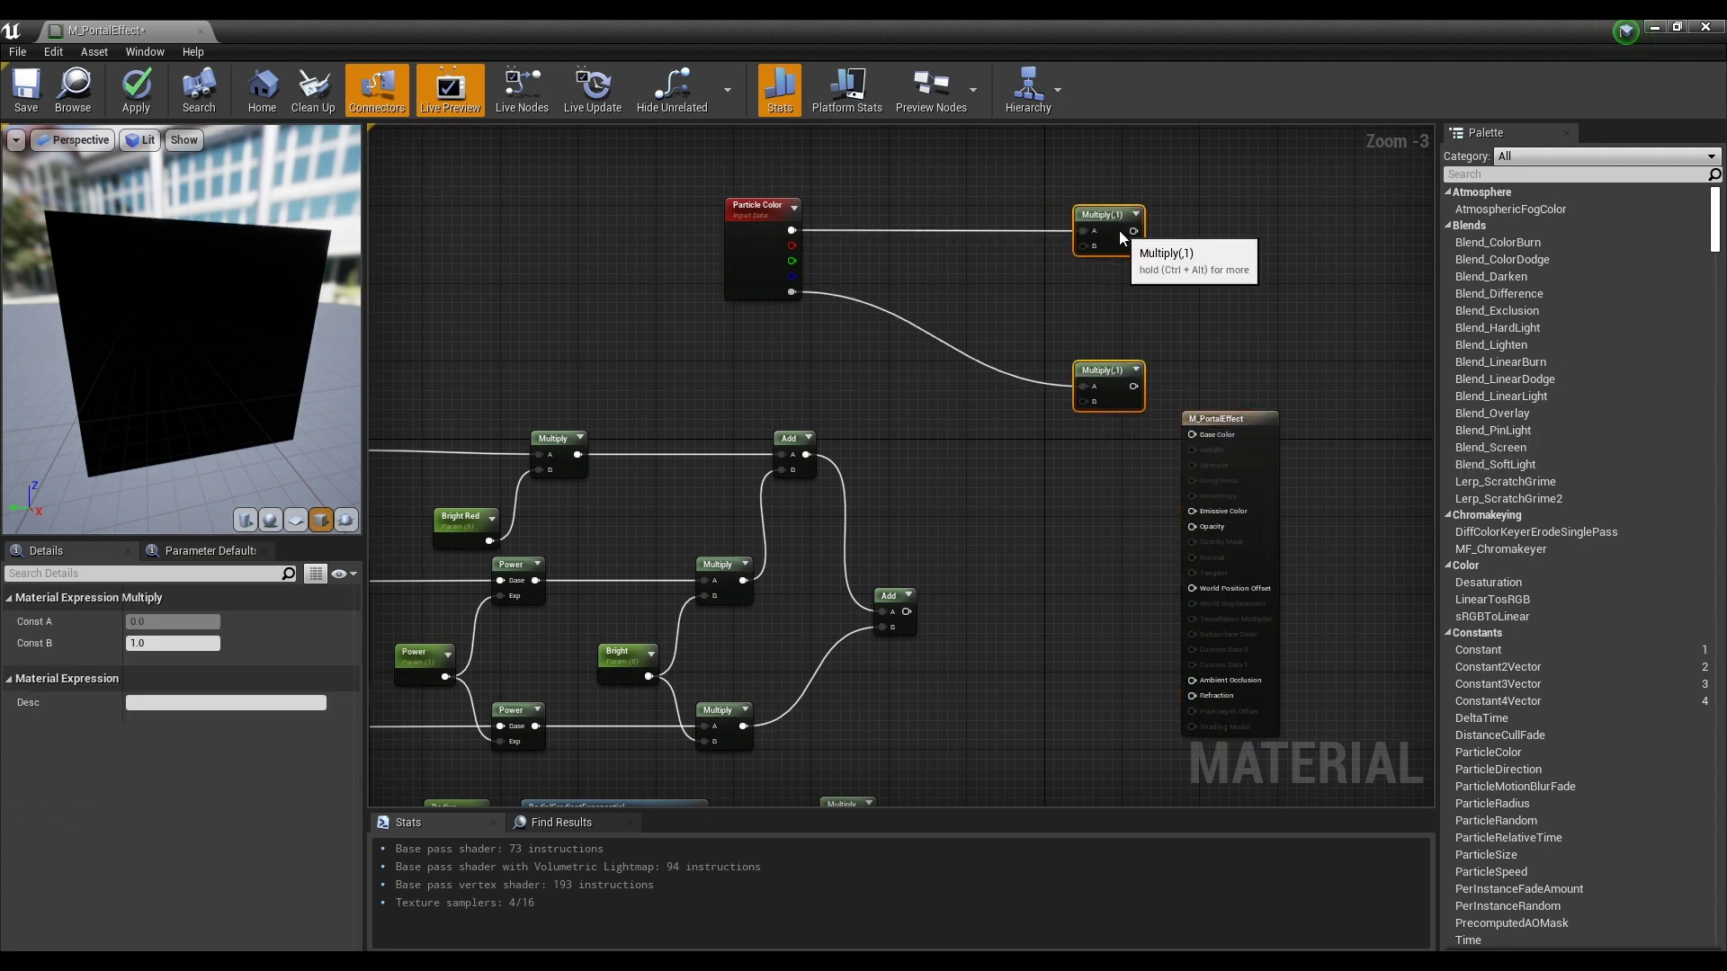
- Connect the final Add node's output to the upper Multiply's input B and that Multiply's output to Emissive Color
left_click(1097, 306)
right_click_drag(1097, 306, 1060, 268)
left_click_drag(868, 565, 1056, 199)
left_click_drag(1205, 372, 1244, 373)
left_click_drag(1095, 185, 1194, 464)
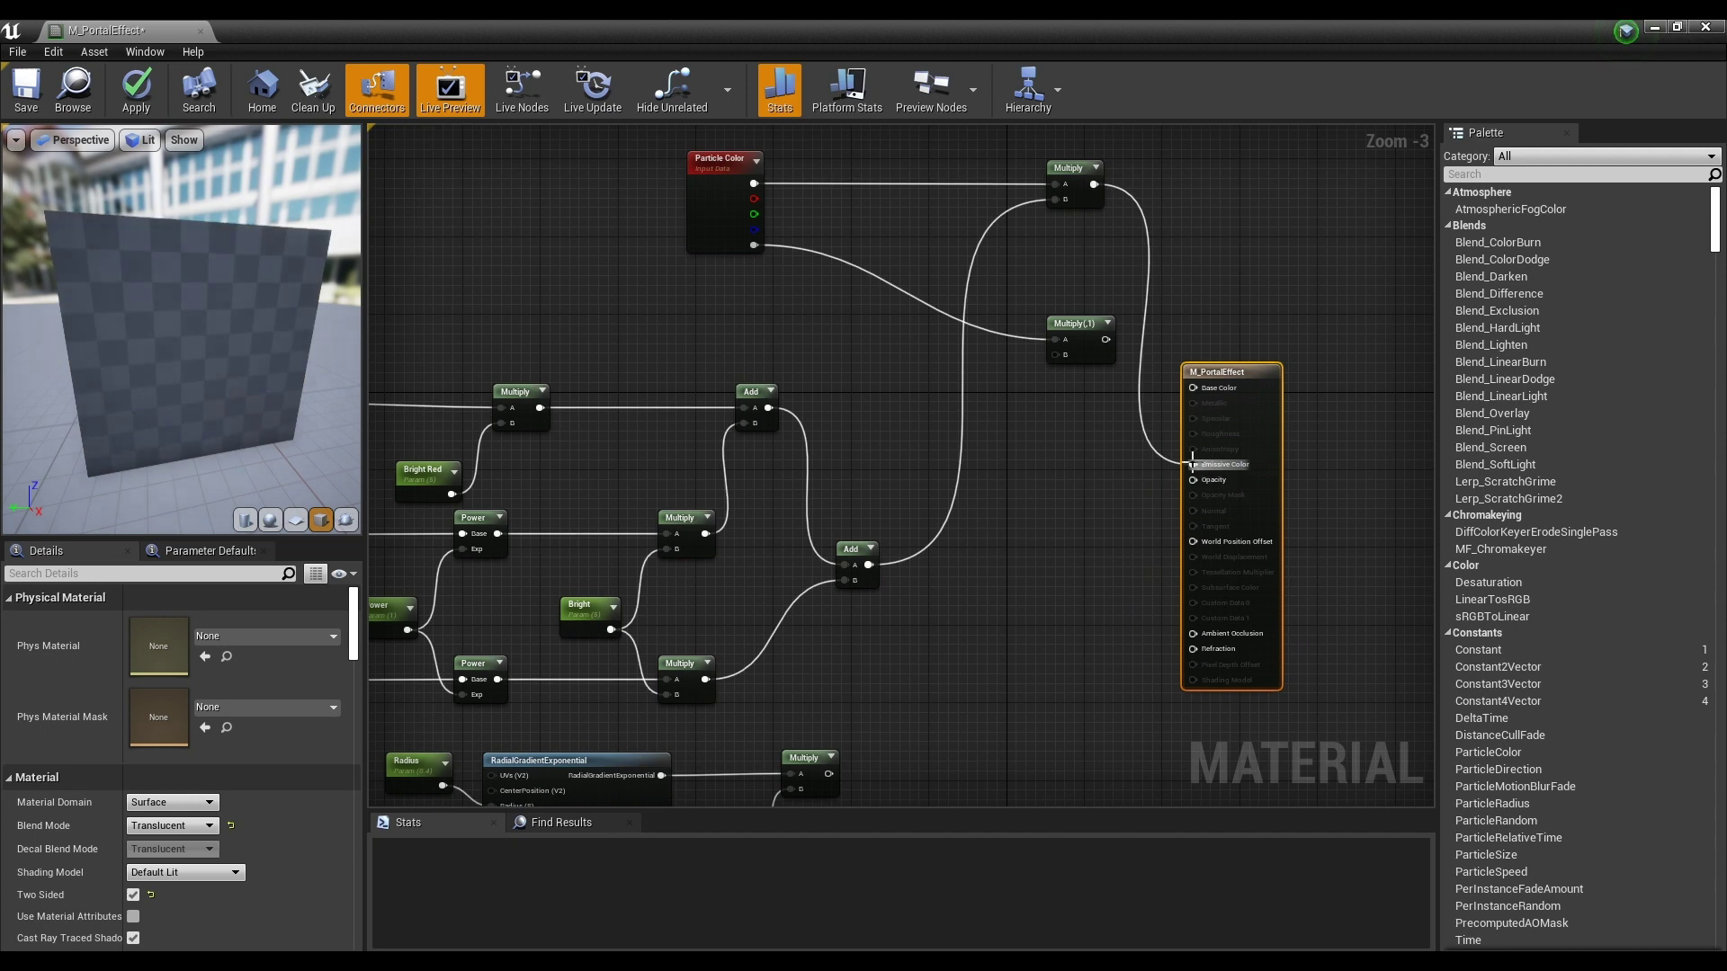
- Connect the radial gradient's Multiply output to the lower Multiply's input B and the lower Multiply's output to Opacity
left_click(1079, 331)
right_click_drag(954, 629, 957, 551)
left_click_drag(832, 695, 1198, 401)
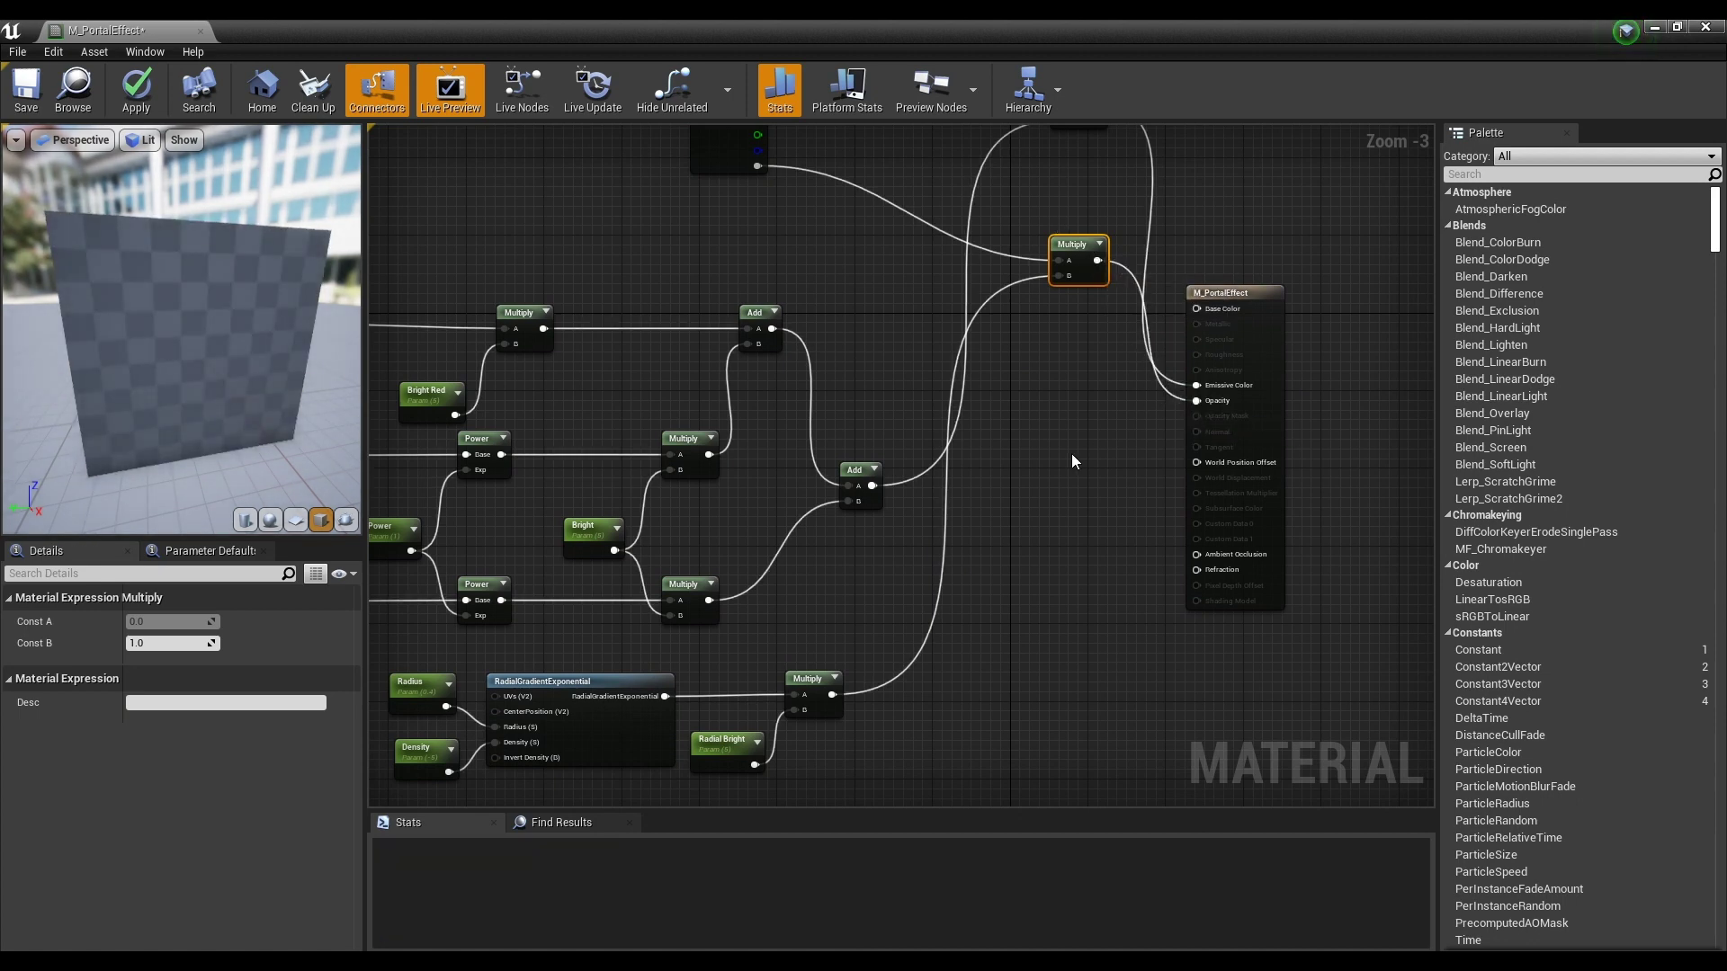
- Save the M_PortalEffect material and close its editor
mouse_move(215, 414)
left_mouse_down()
mouse_move(261, 393)
mouse_move(215, 414)
left_mouse_up()
left_click(25, 88)
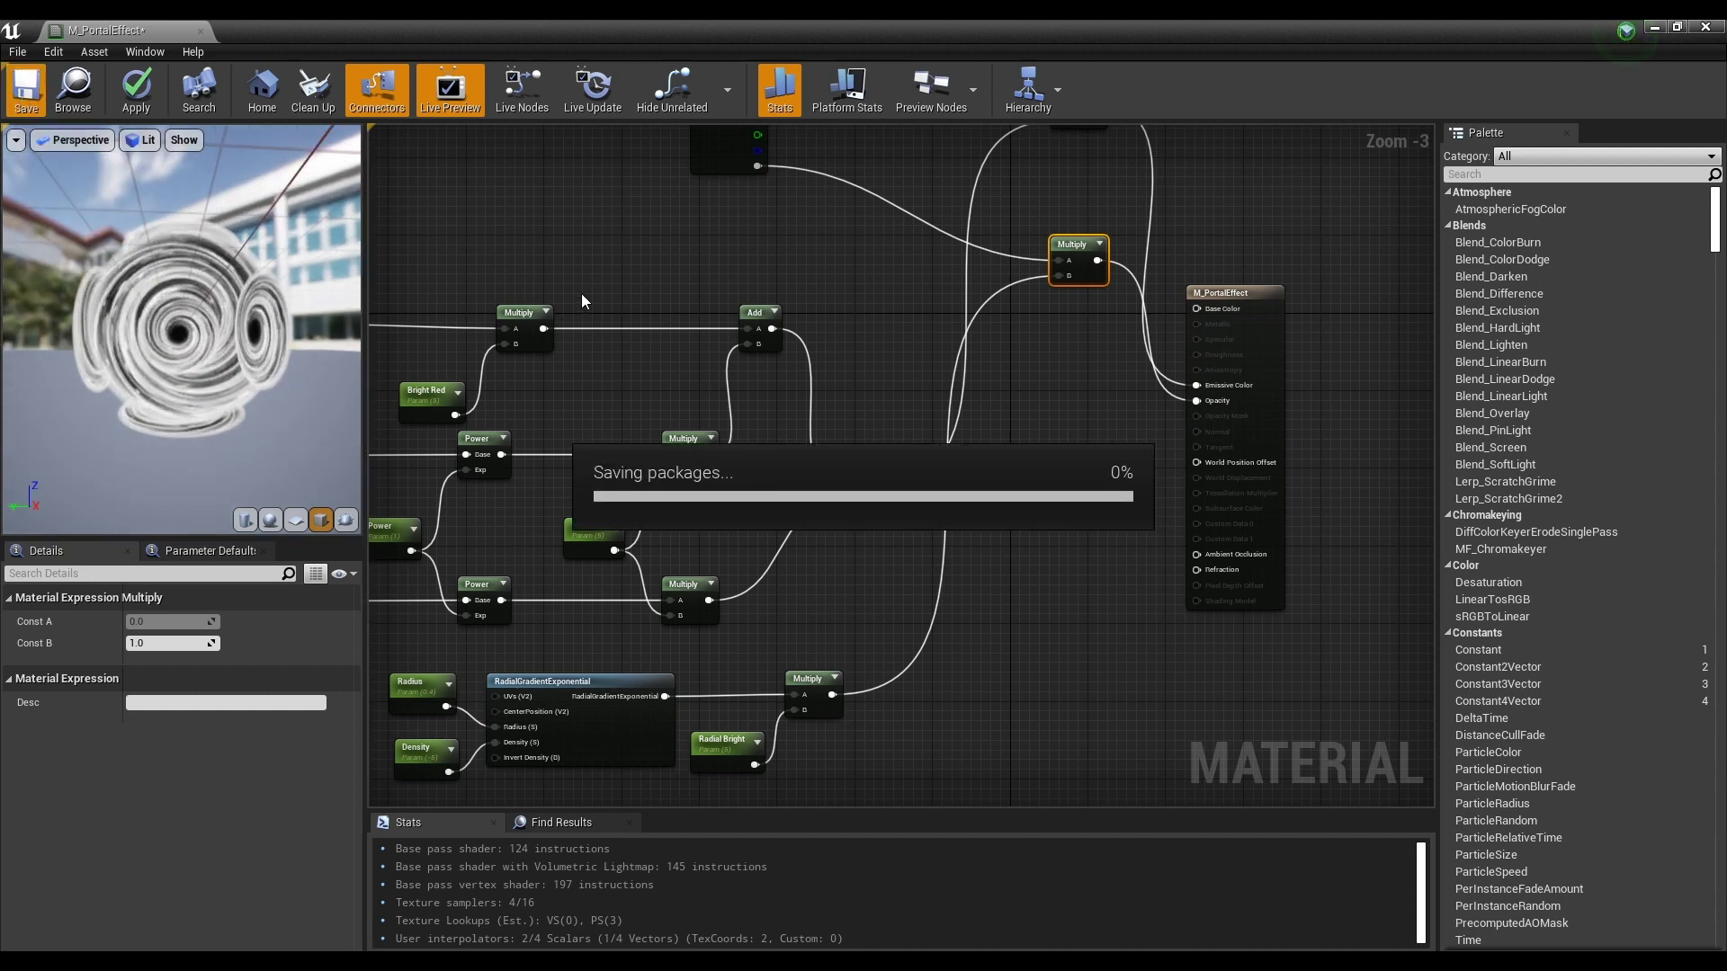
right_click_drag(583, 294, 684, 365)
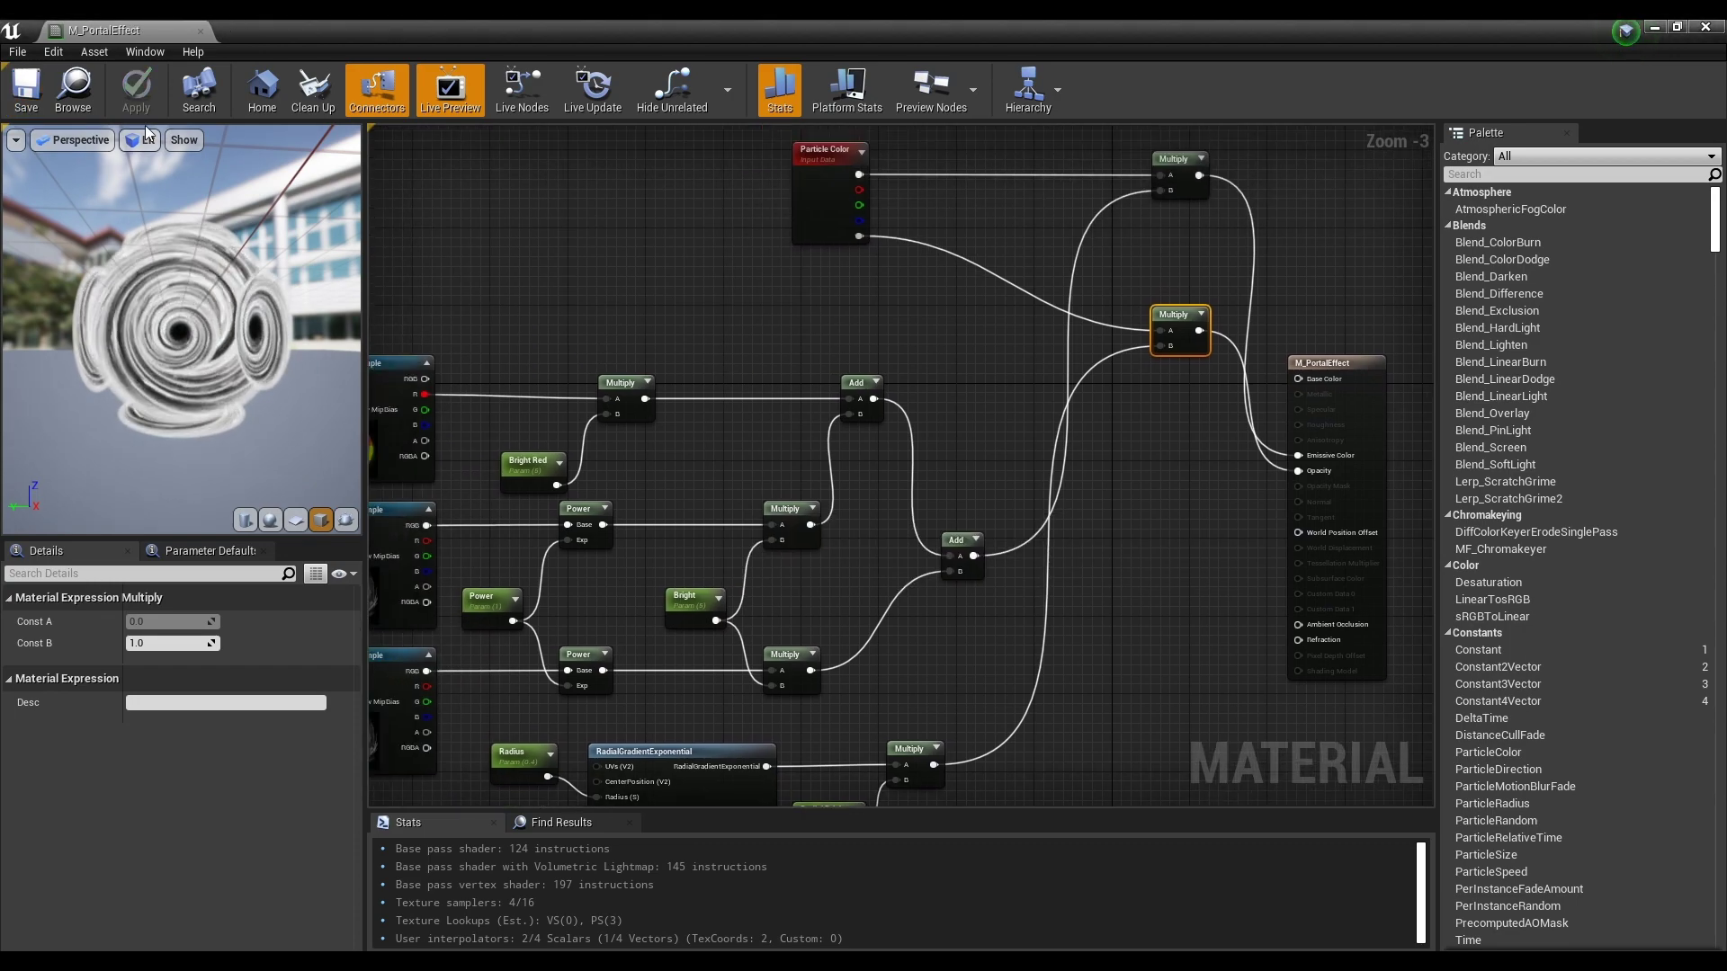
left_click(200, 31)
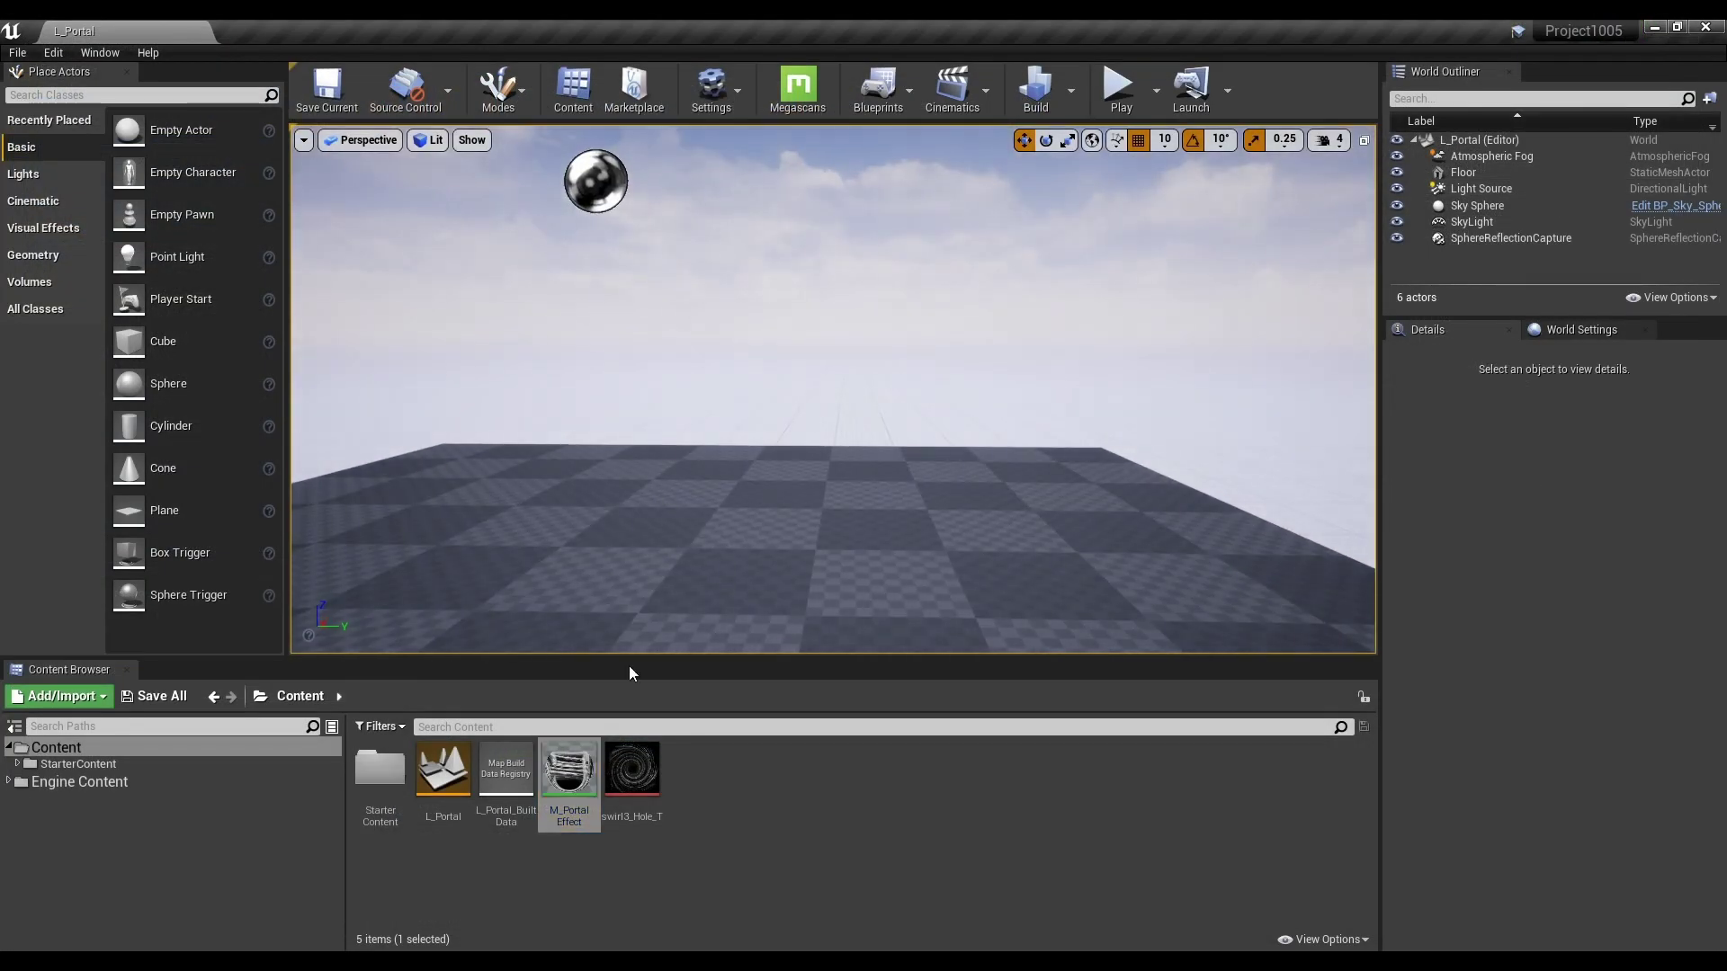
- Create a material instance of M_PortalEffect with the default name M_PortalEffect_Inst and open it
right_click(736, 803)
right_click(585, 775)
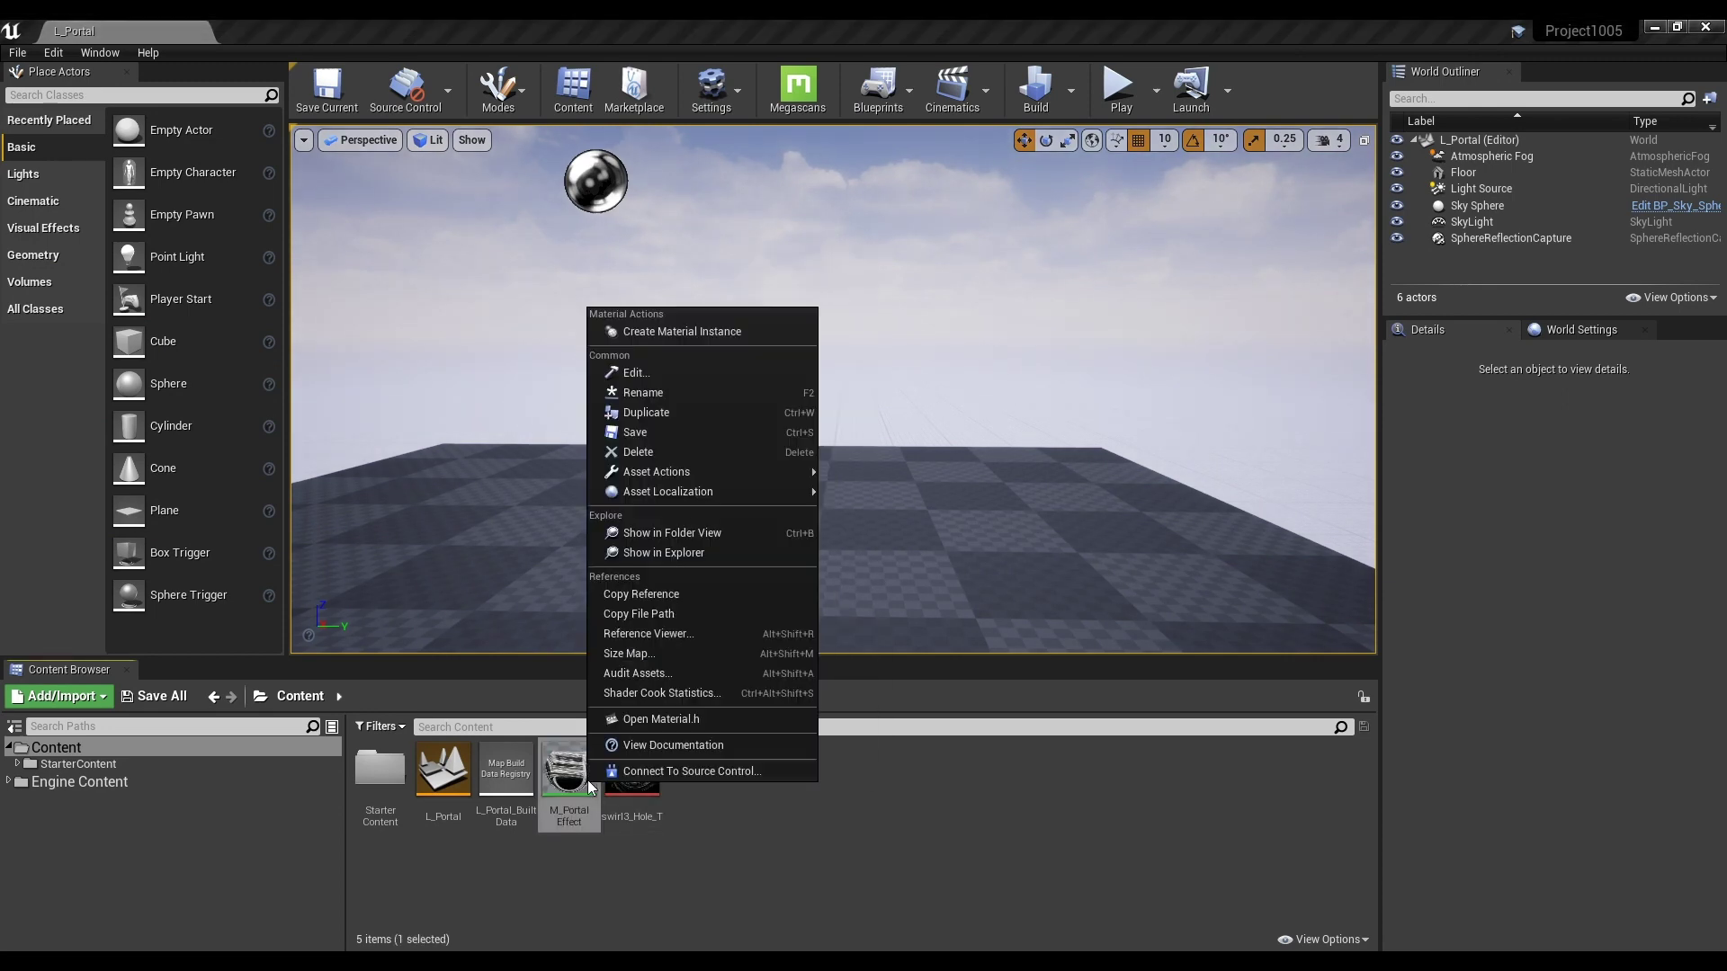
left_click(704, 331)
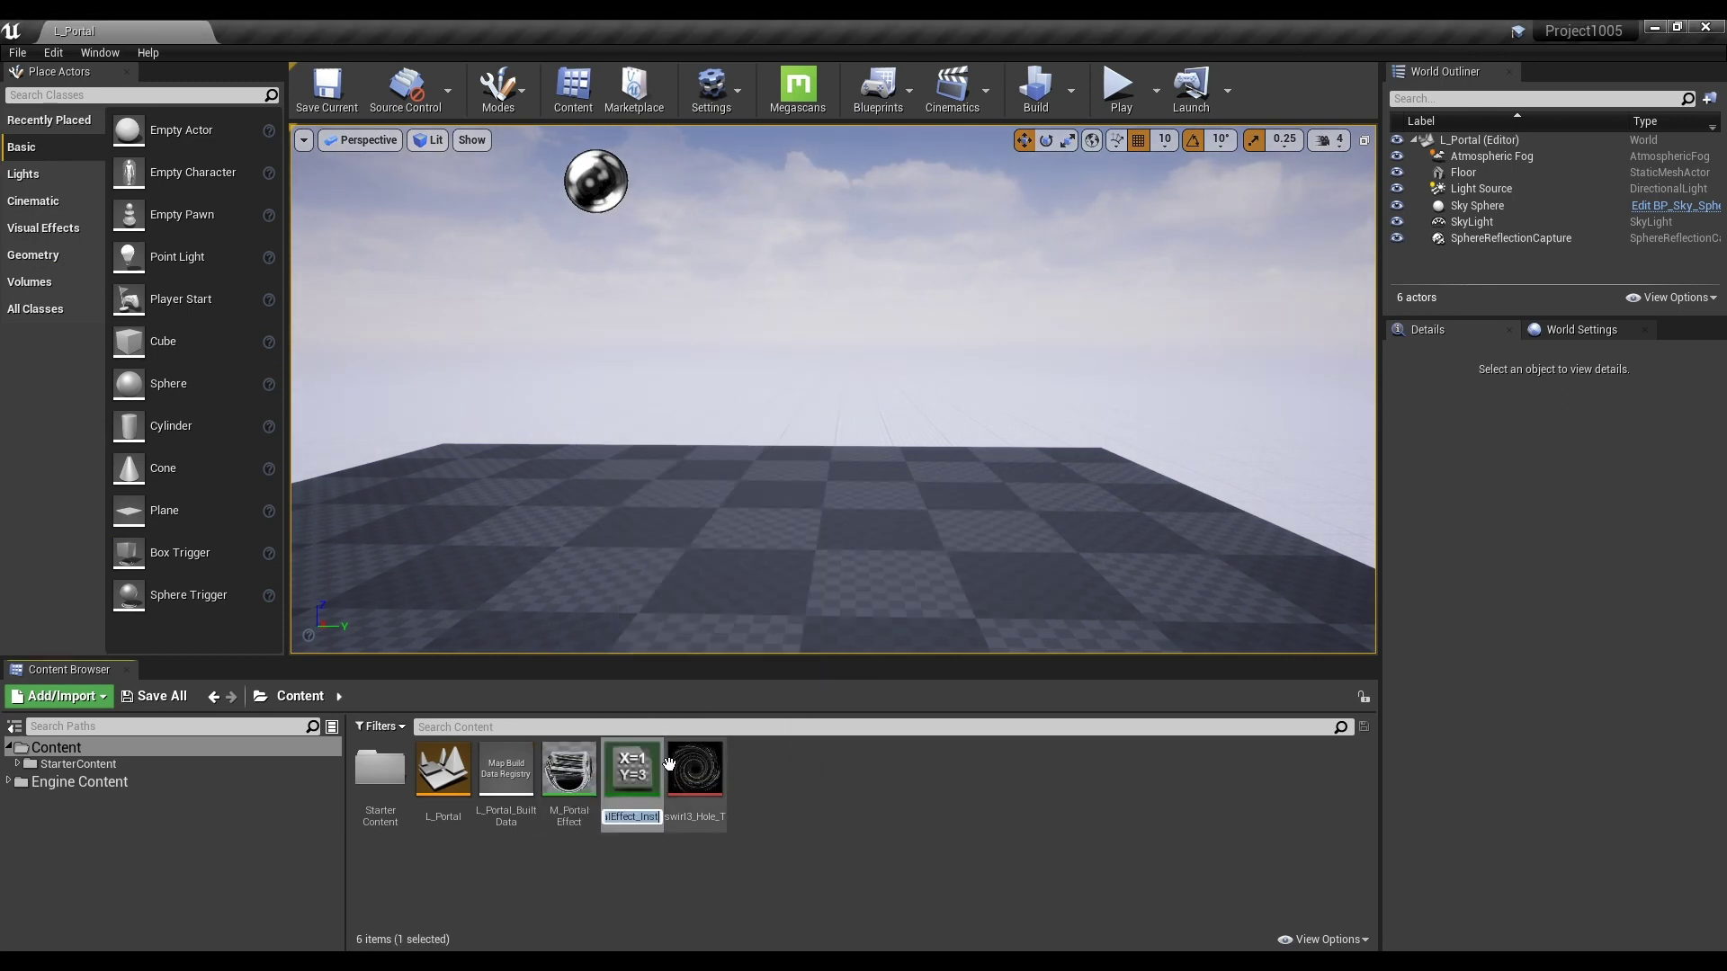
key("Return")
double_click(635, 772)
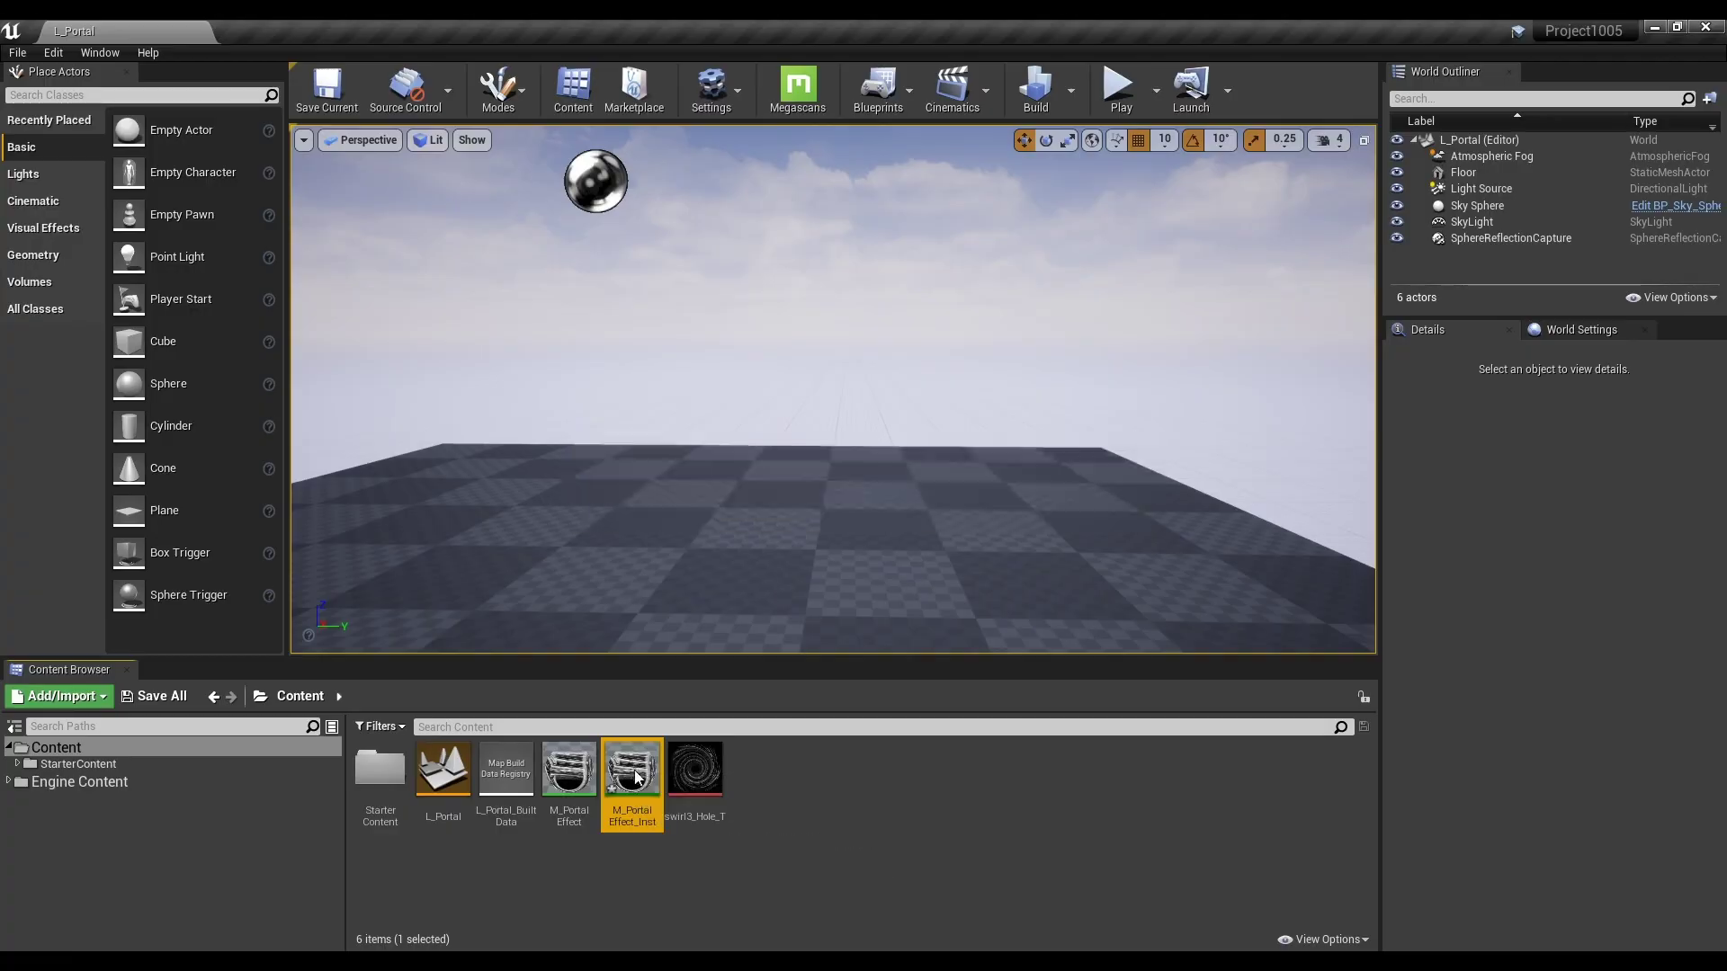
- Turn the material instance editor into a floating window, enlarge it and place it over the level viewport
left_click(1677, 27)
left_click_drag(938, 285, 742, 225)
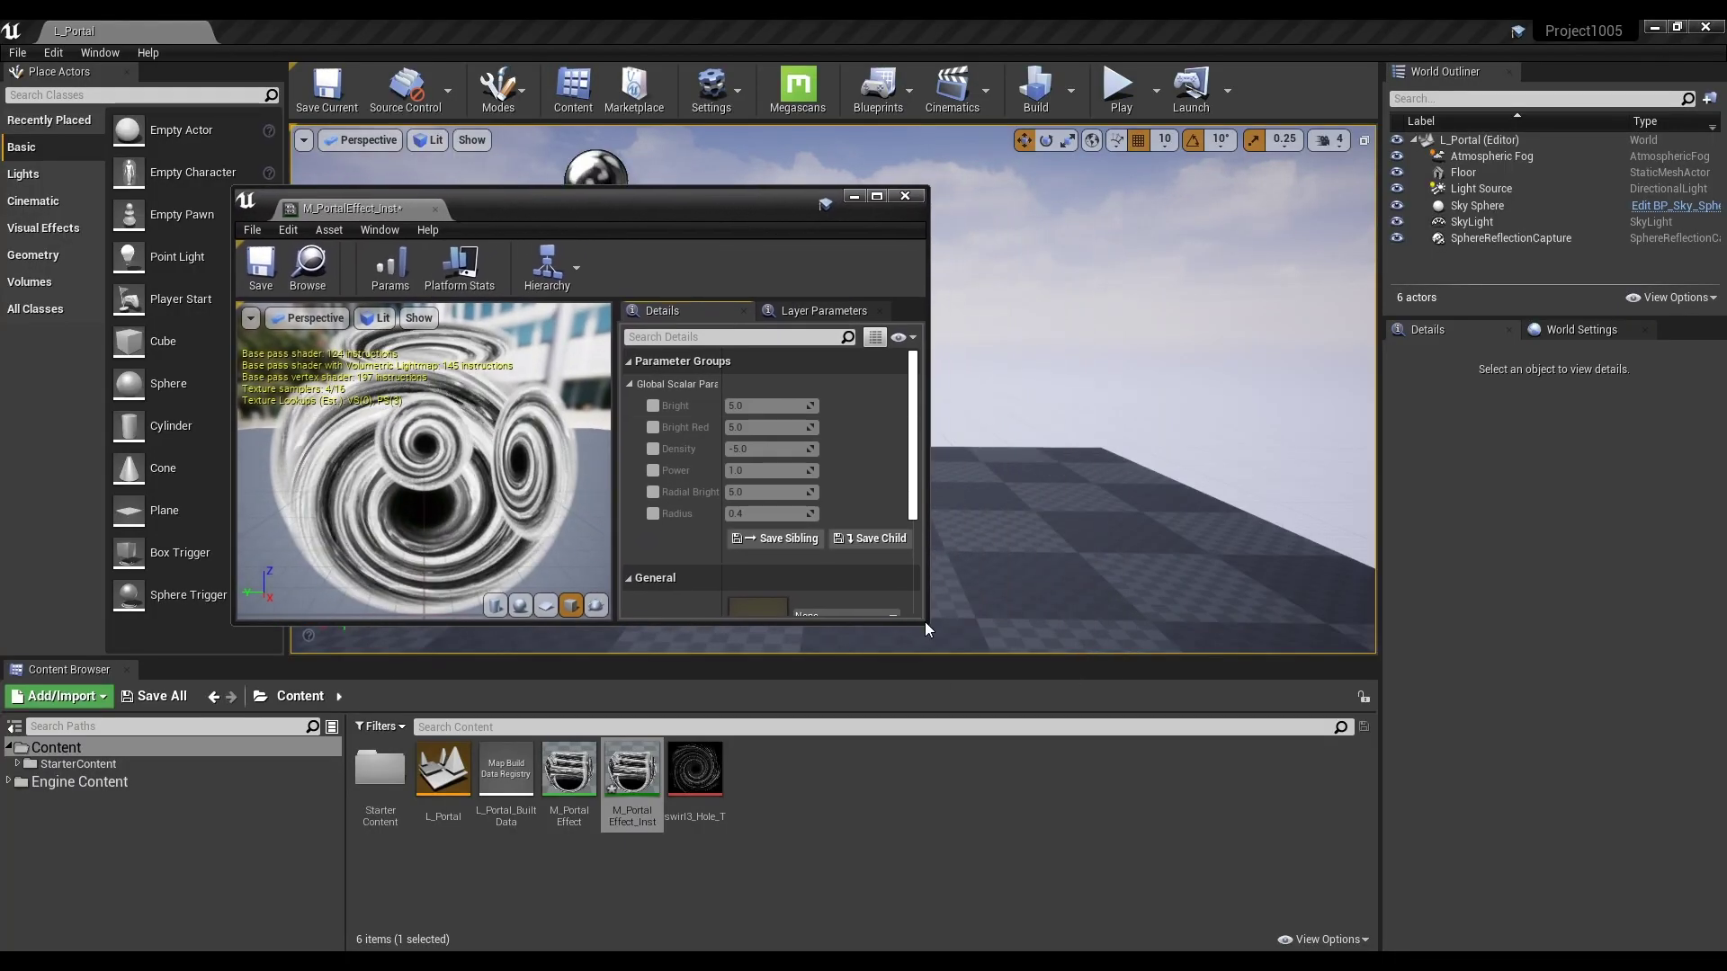
left_click_drag(956, 647, 1201, 760)
left_click_drag(894, 206, 807, 157)
- Enable the Bright, Bright Red, Density, Power, Radial Bright and Radius parameter overrides in the material instance
left_click(720, 358)
left_click(720, 380)
left_click(721, 401)
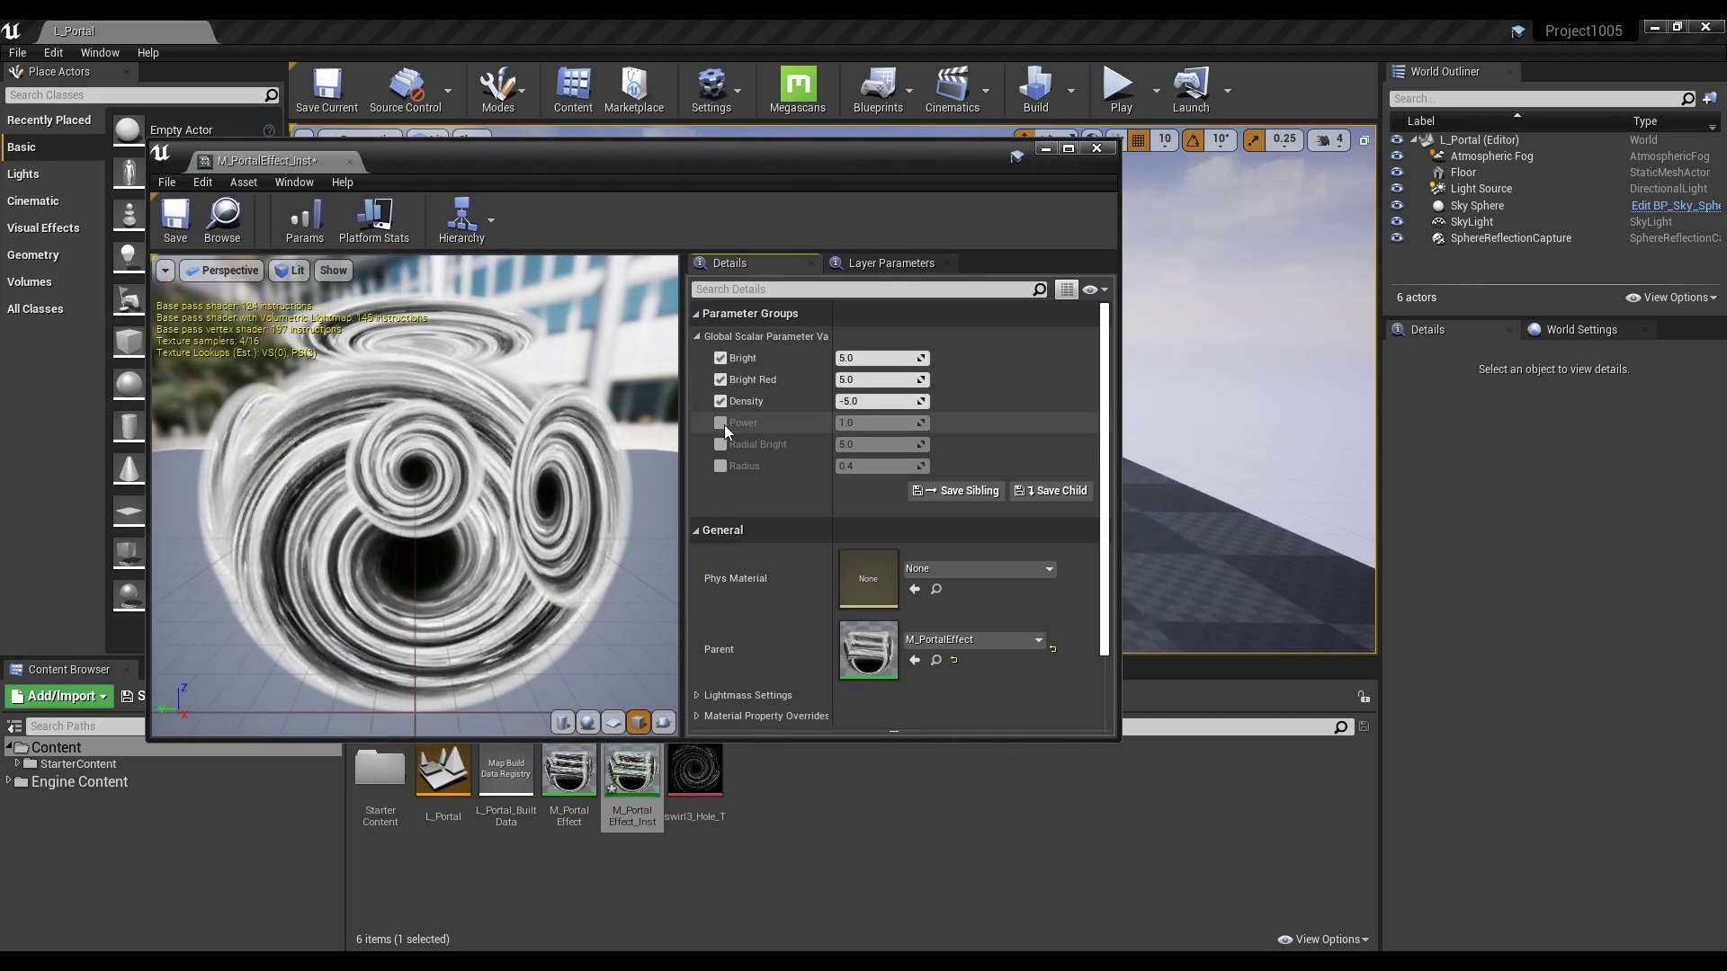
left_click(722, 423)
left_click(722, 445)
left_click(721, 466)
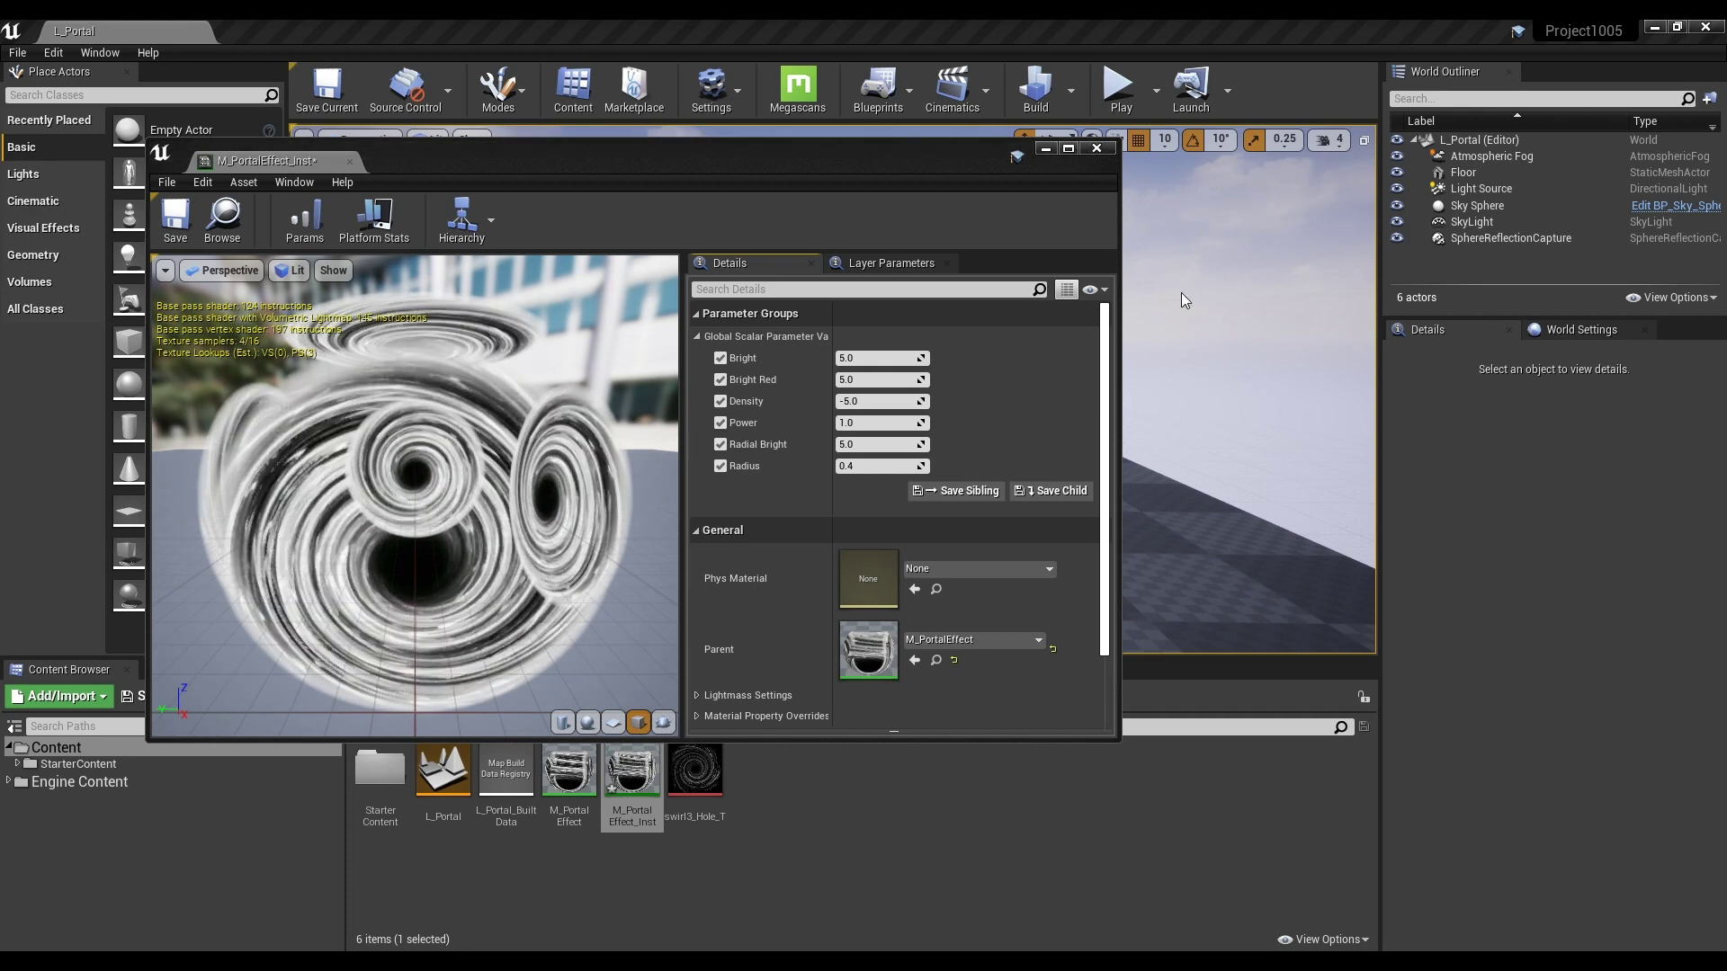
- Set Bright to 100, Bright Red to 3, Density to -1.6, Power to 1.9 and Radius to 0.48, and save and close the material instance
left_click(882, 357)
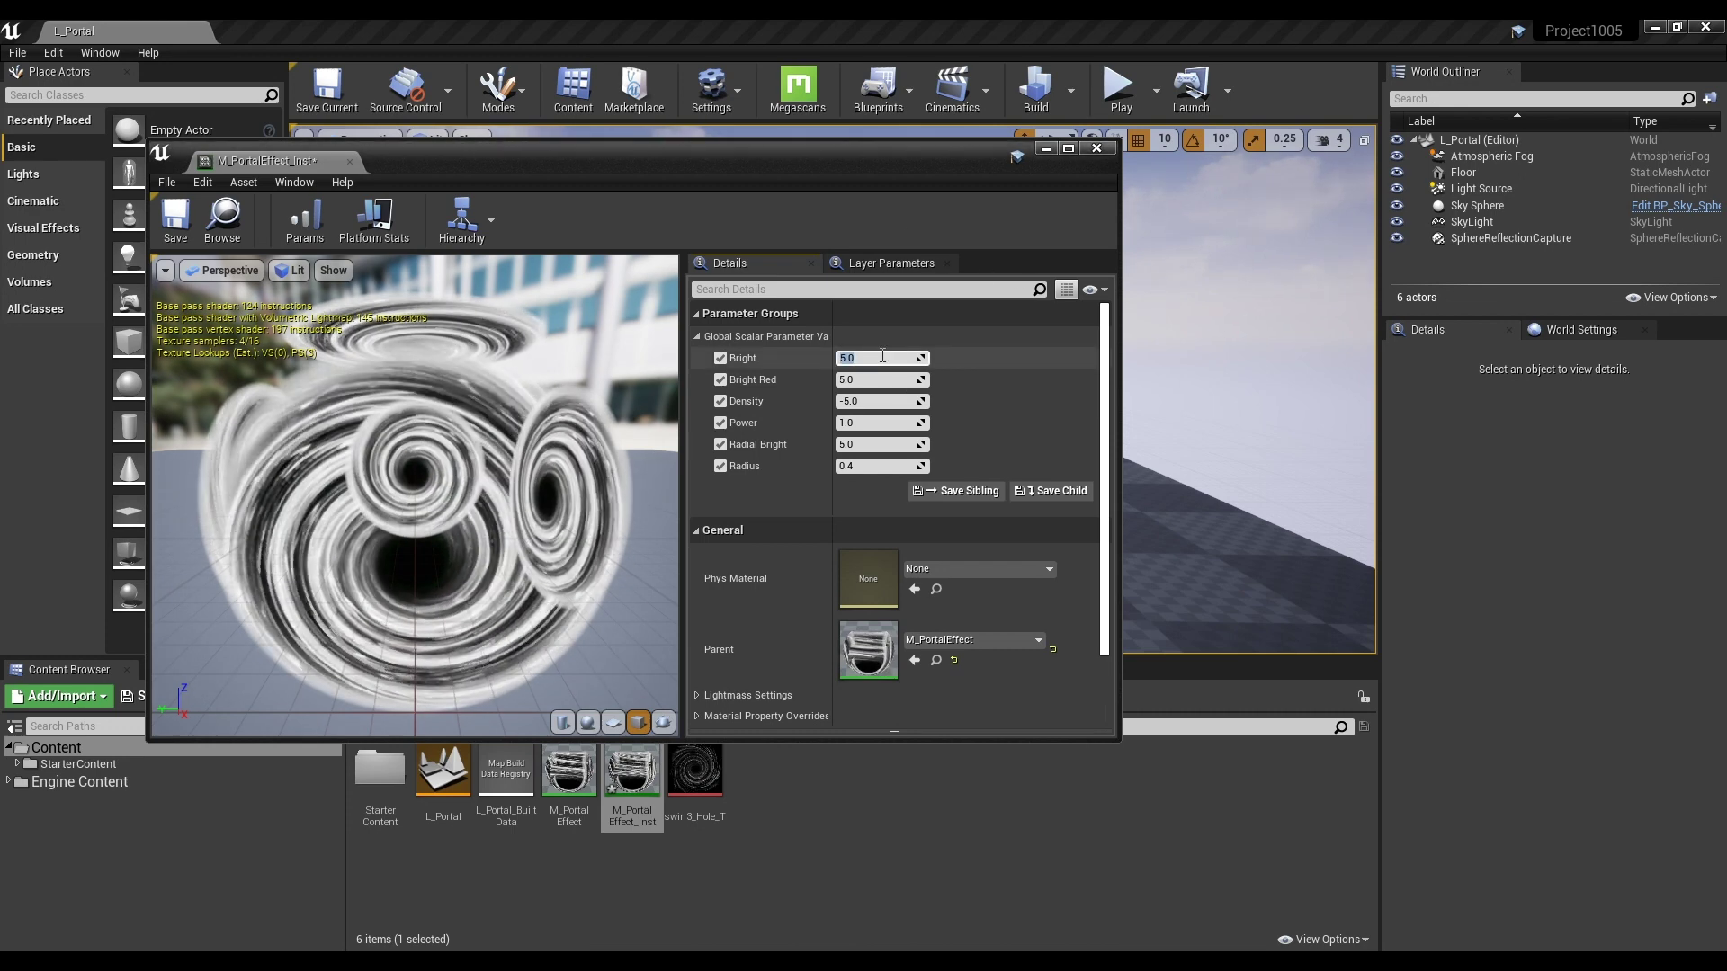
key("Return")
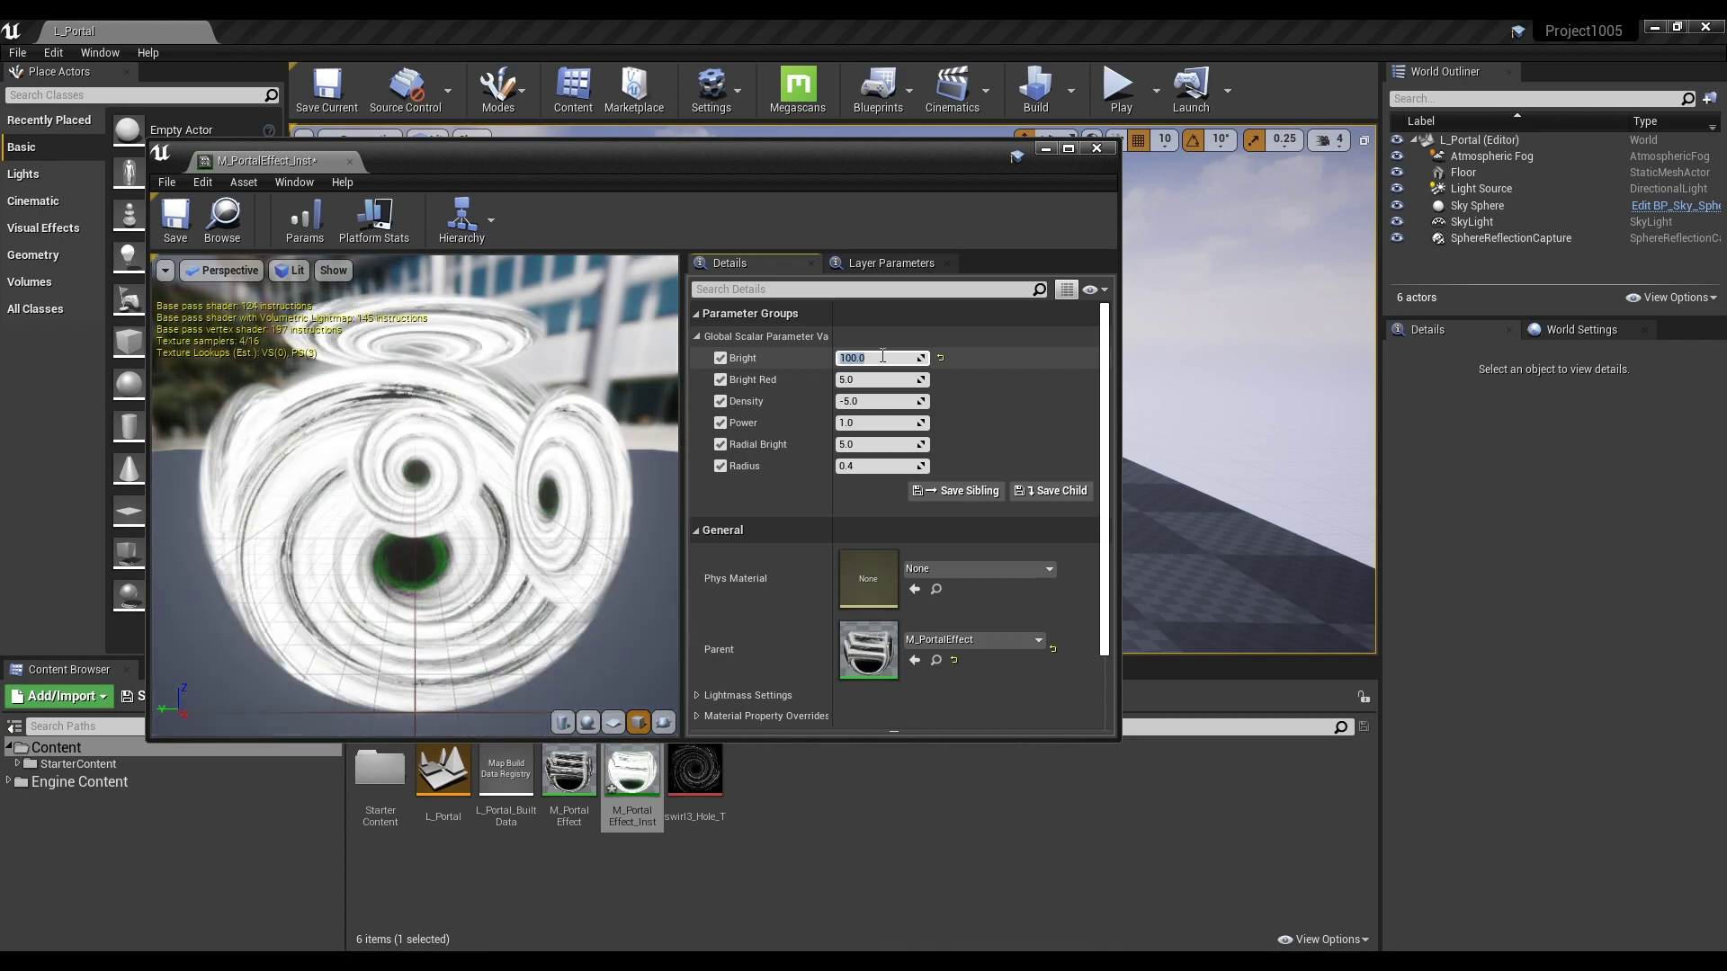
left_click(885, 465)
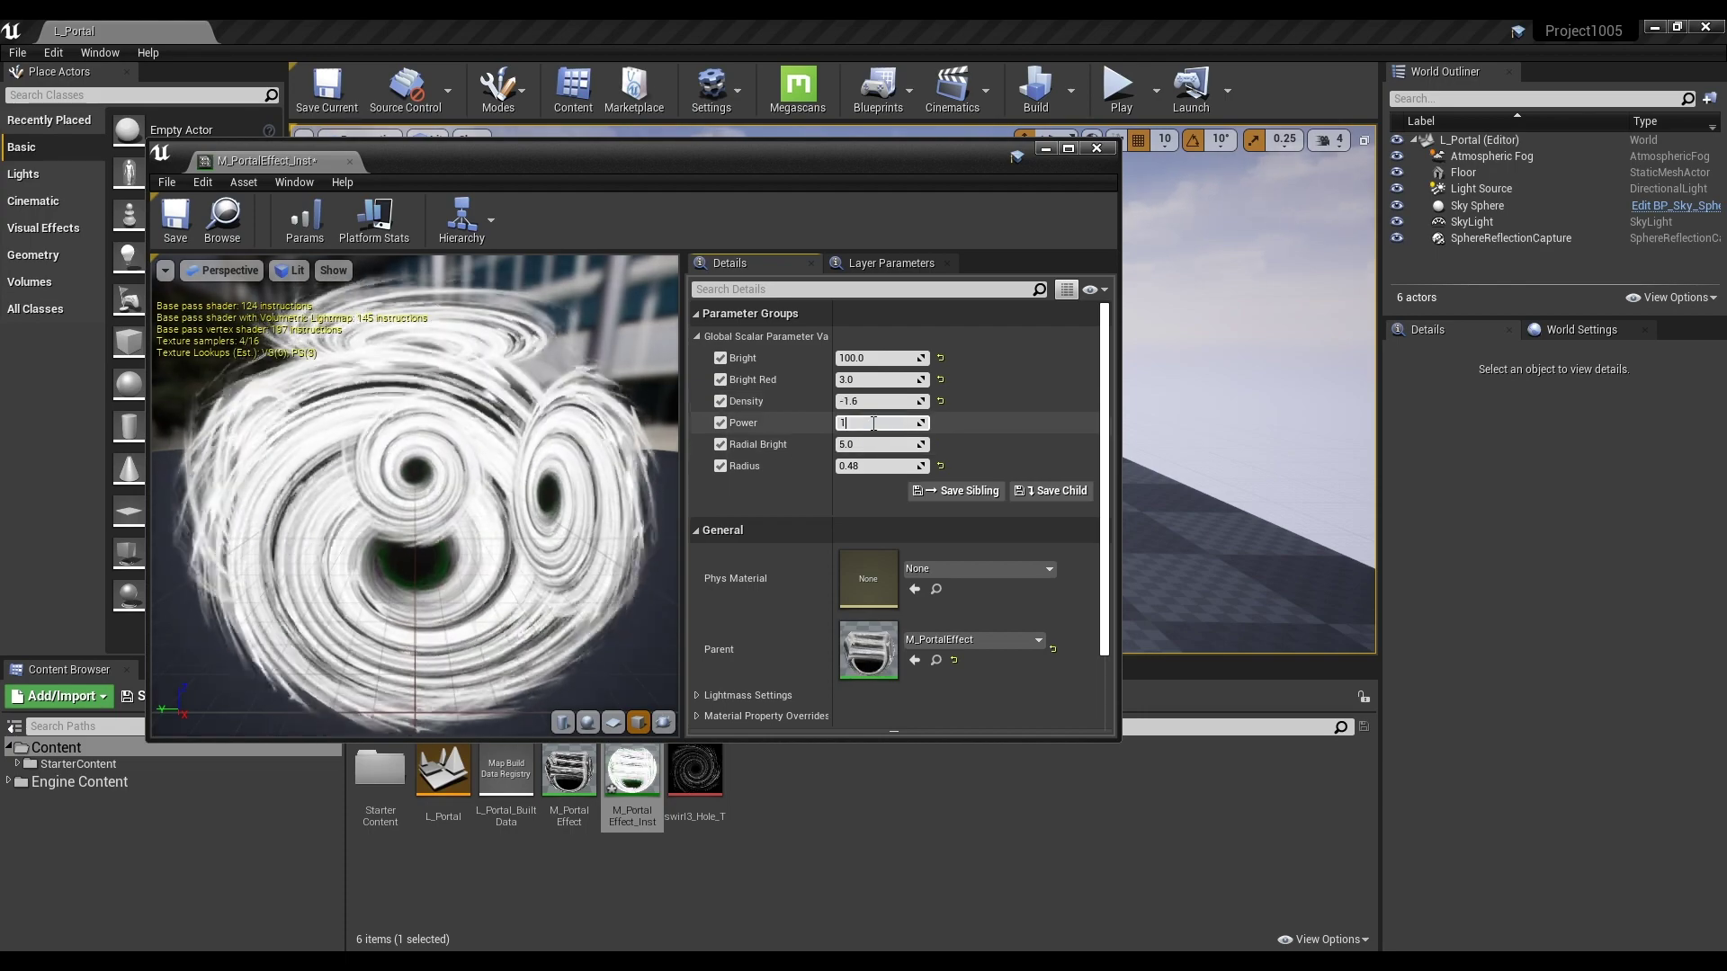
key("Return")
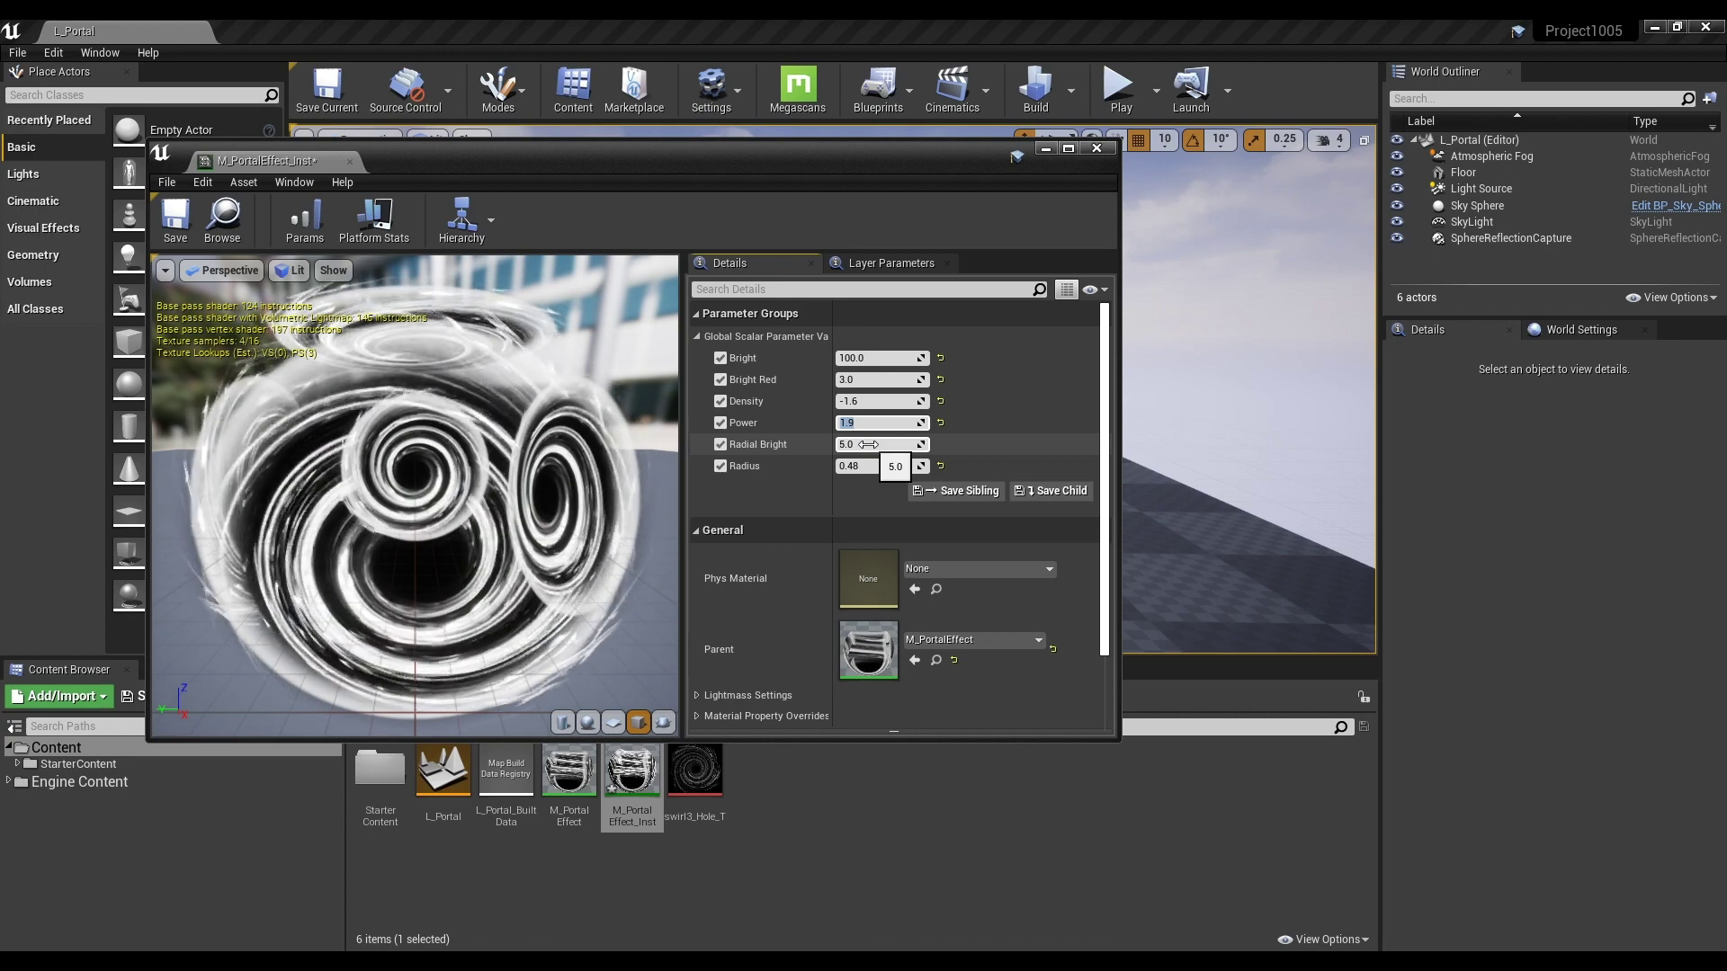
left_click(175, 221)
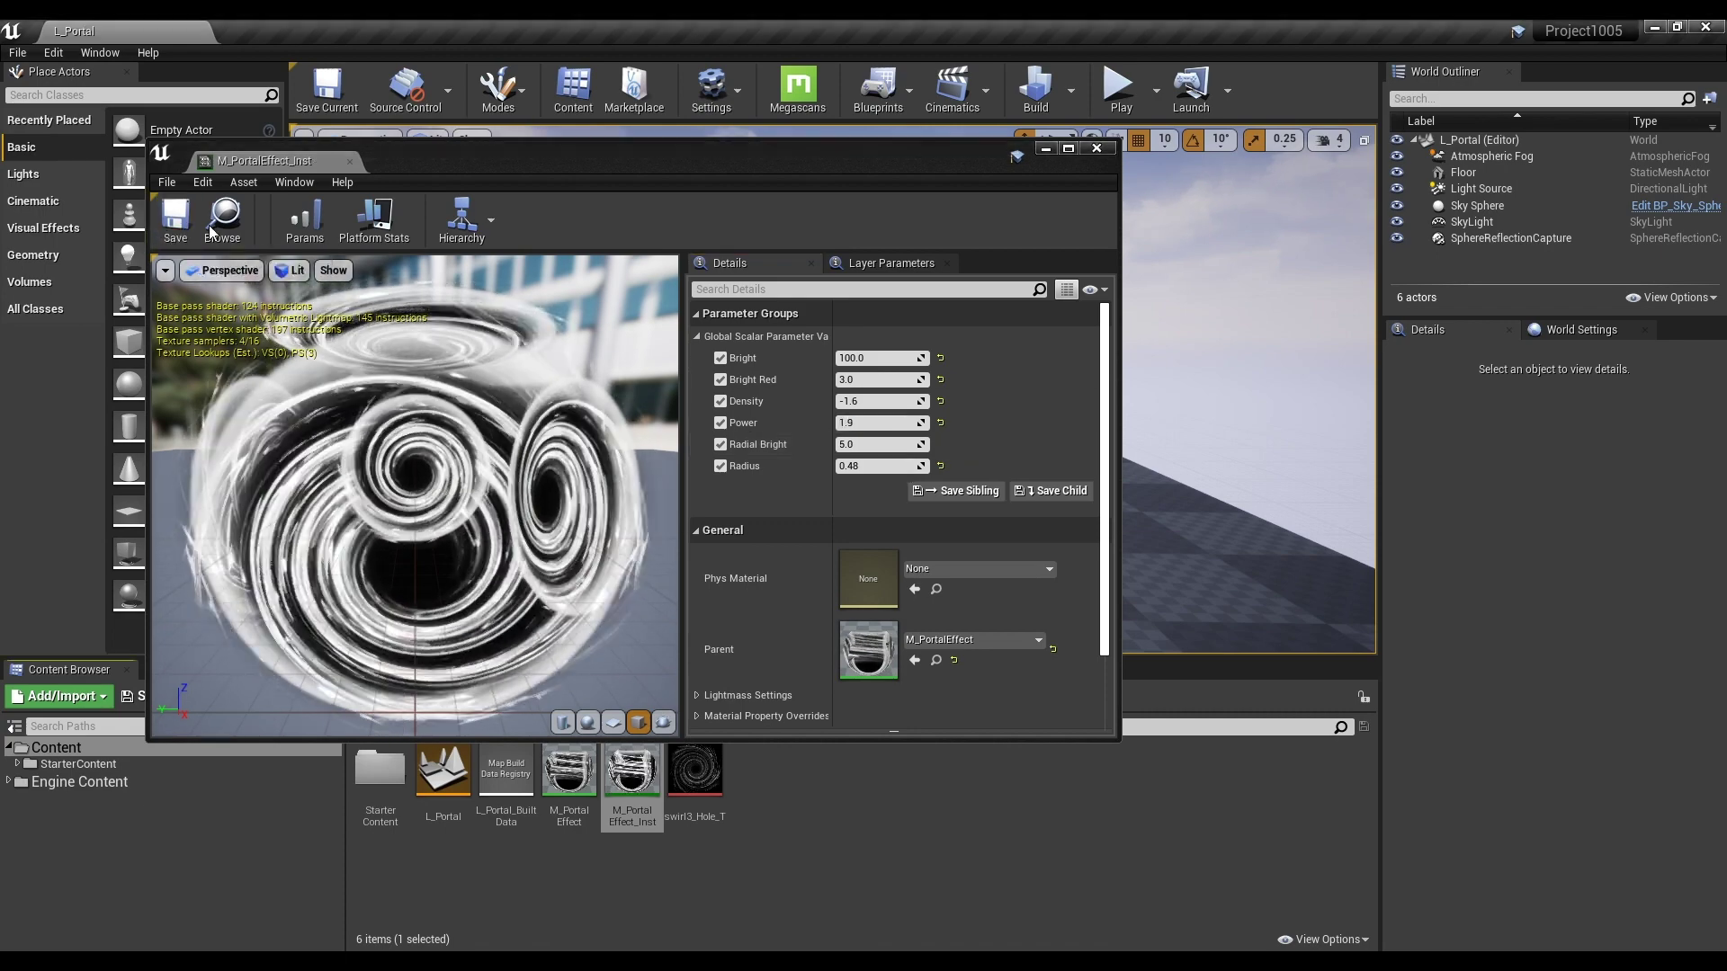
left_click(349, 161)
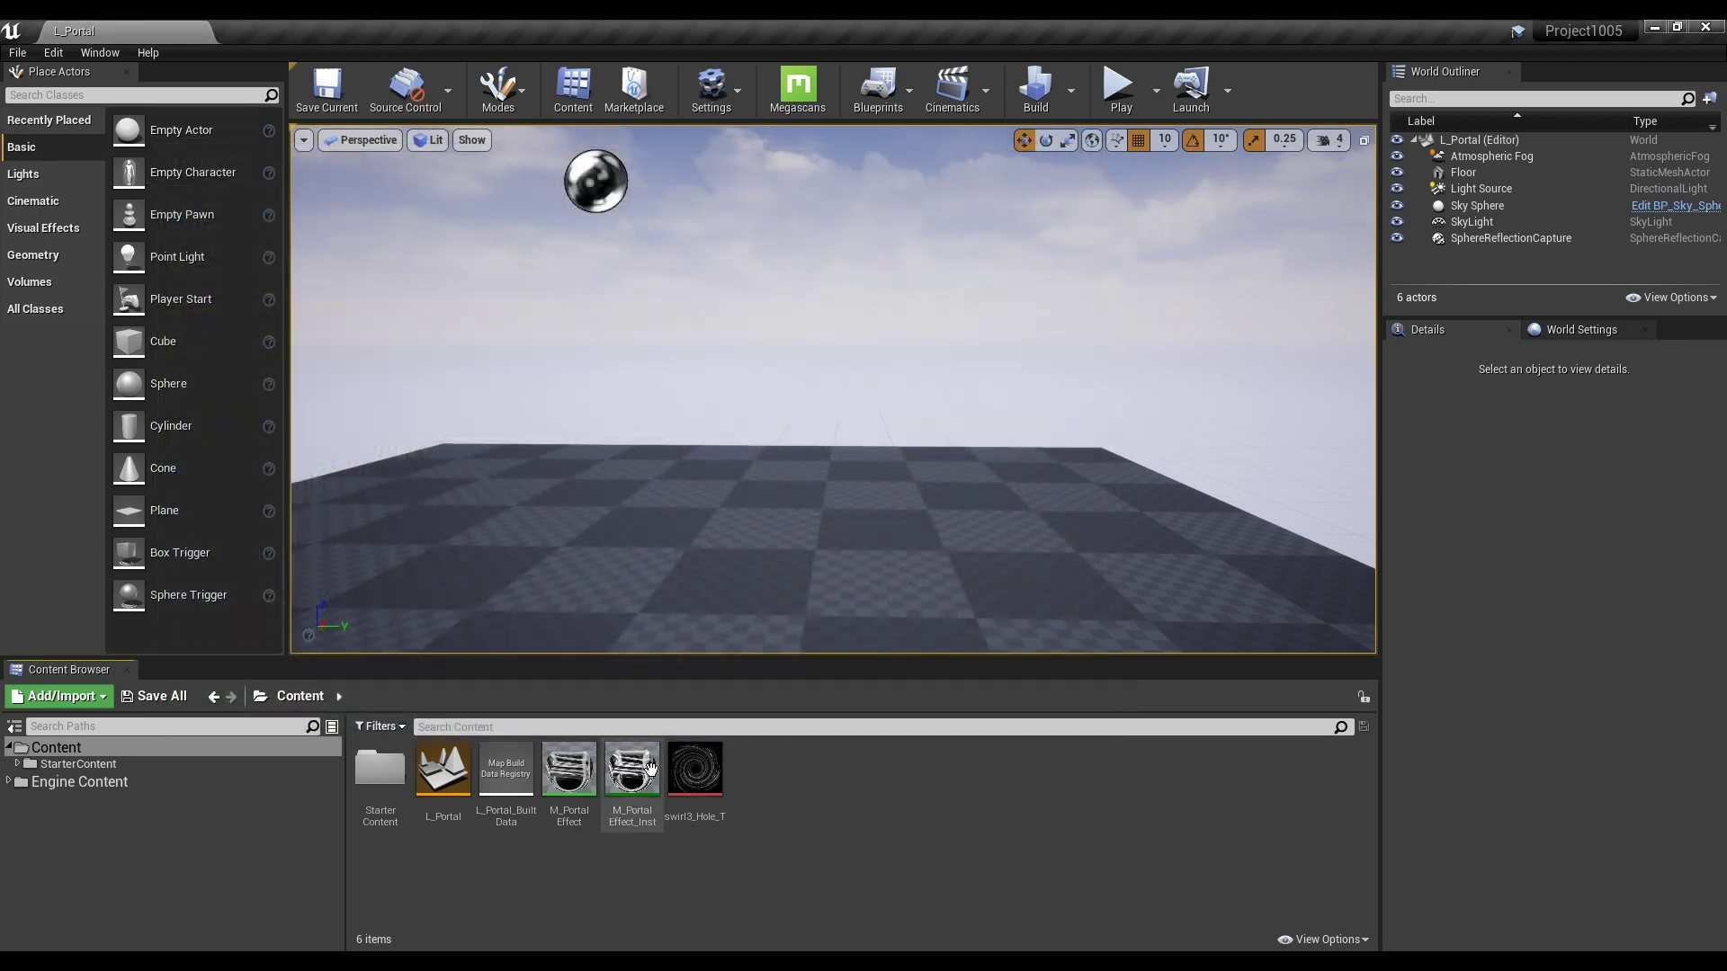
- Create a particle system named P_PortalEffect in the Content folder and open it in a maximized editor
right_click(763, 770)
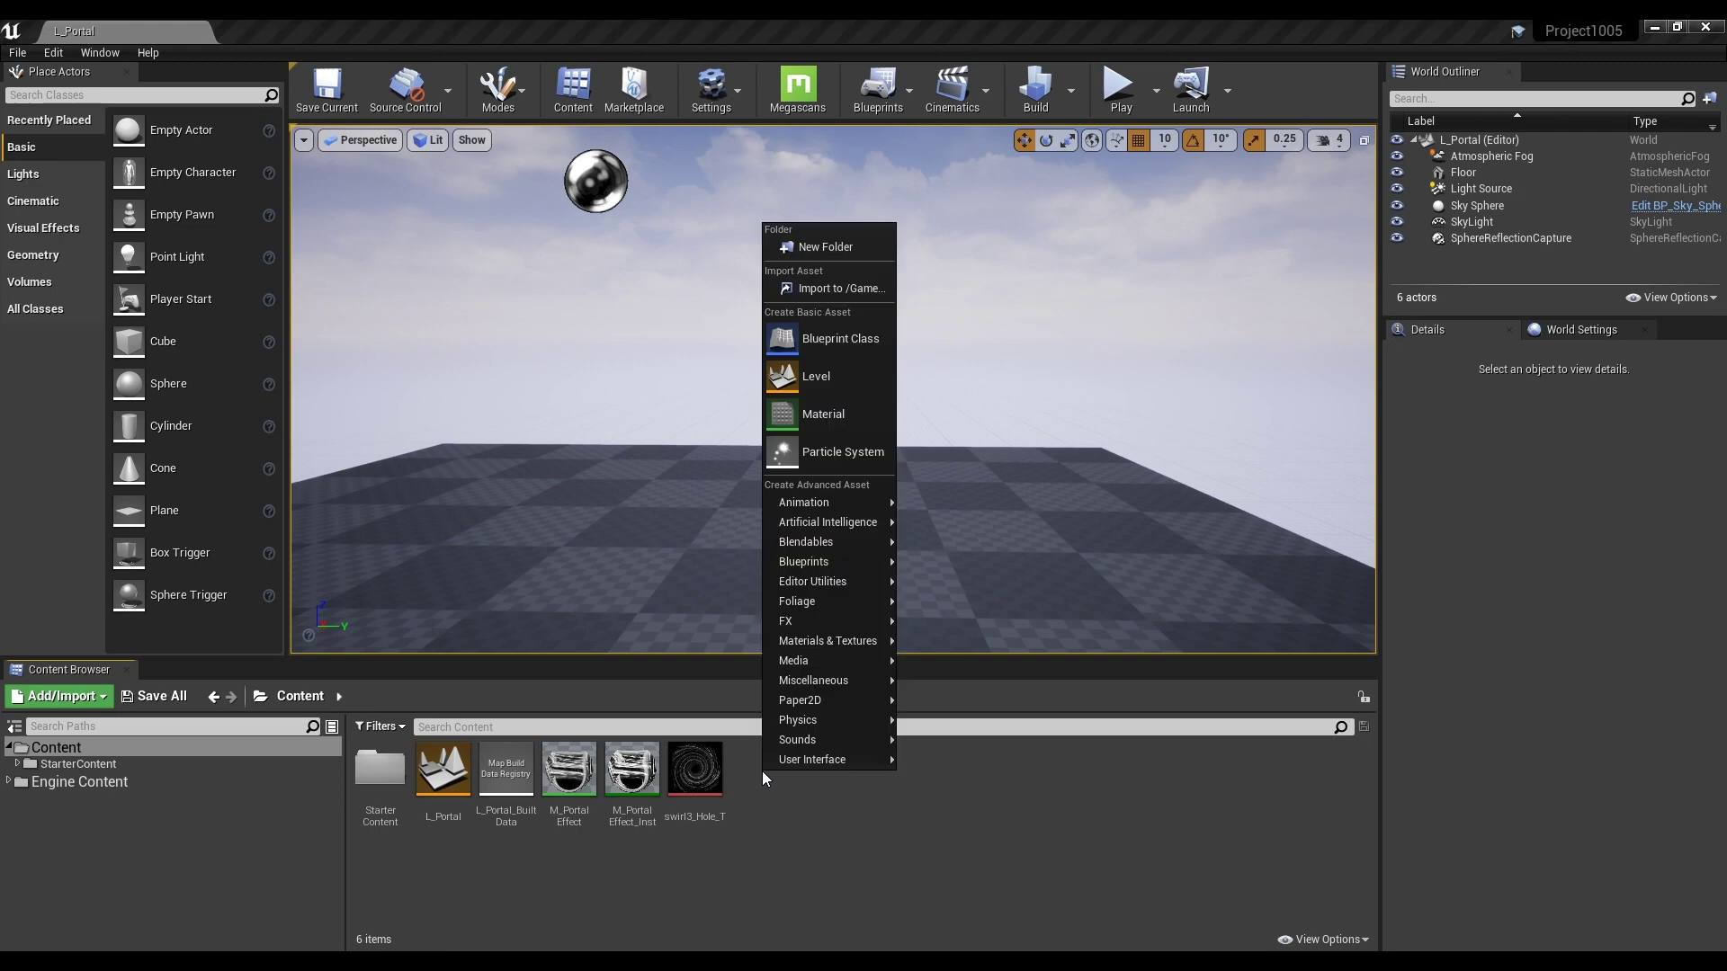
left_click(867, 449)
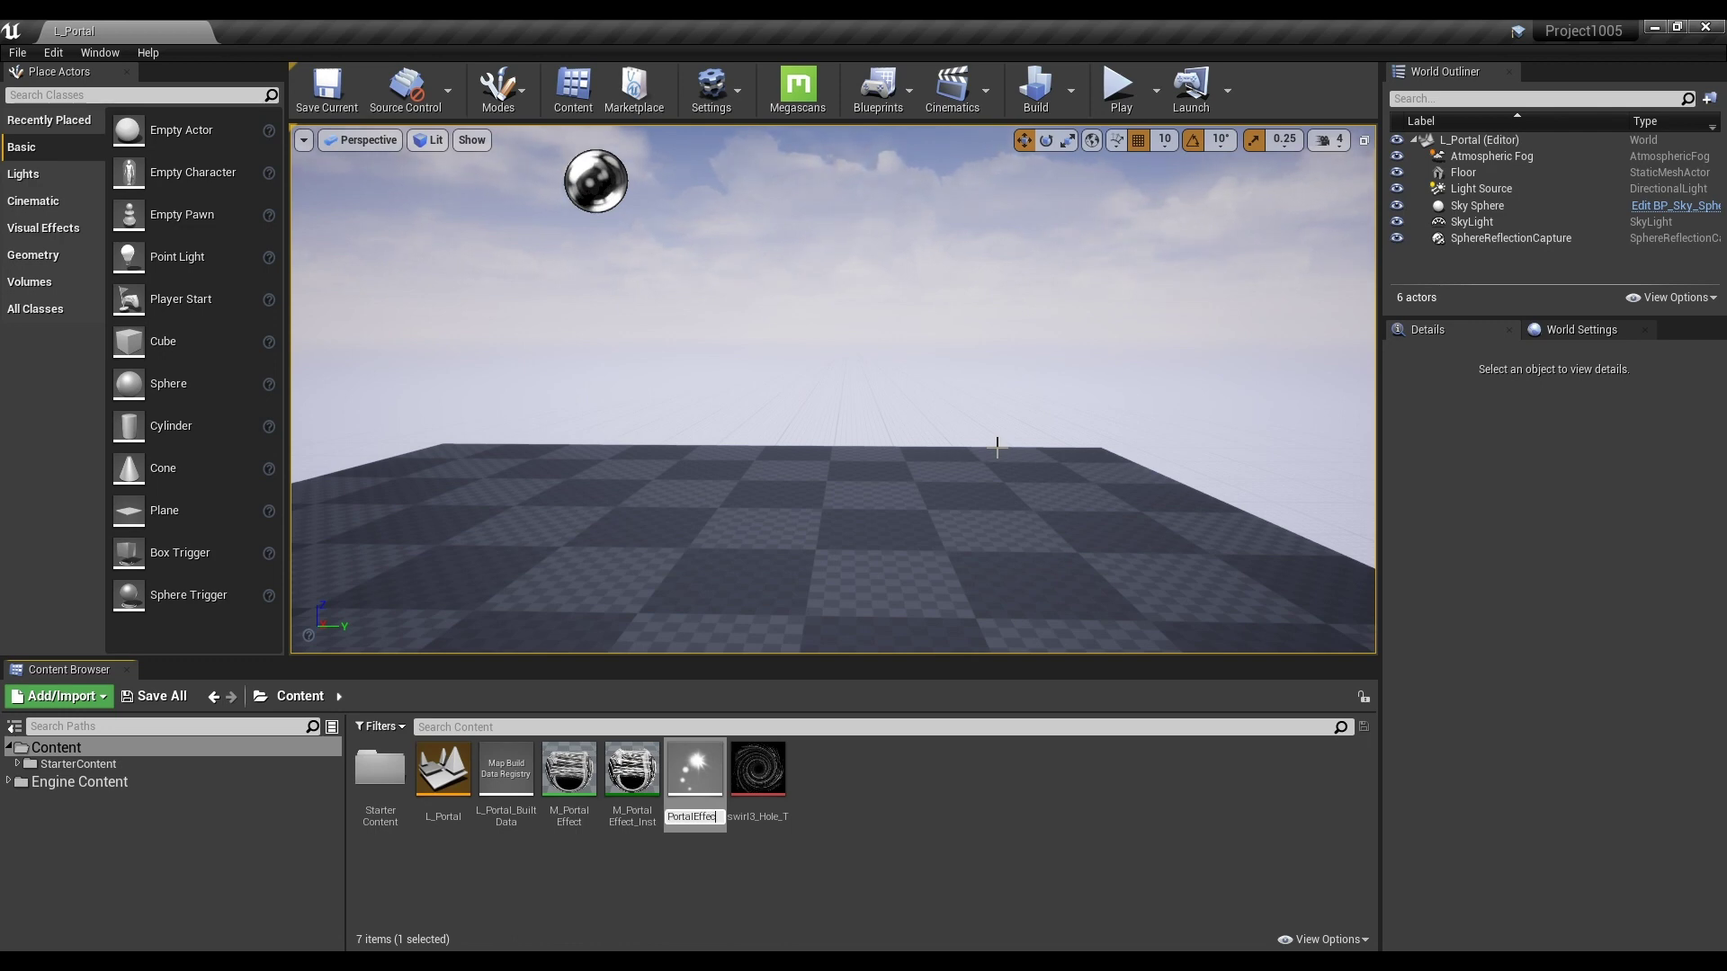
key("Return")
double_click(694, 769)
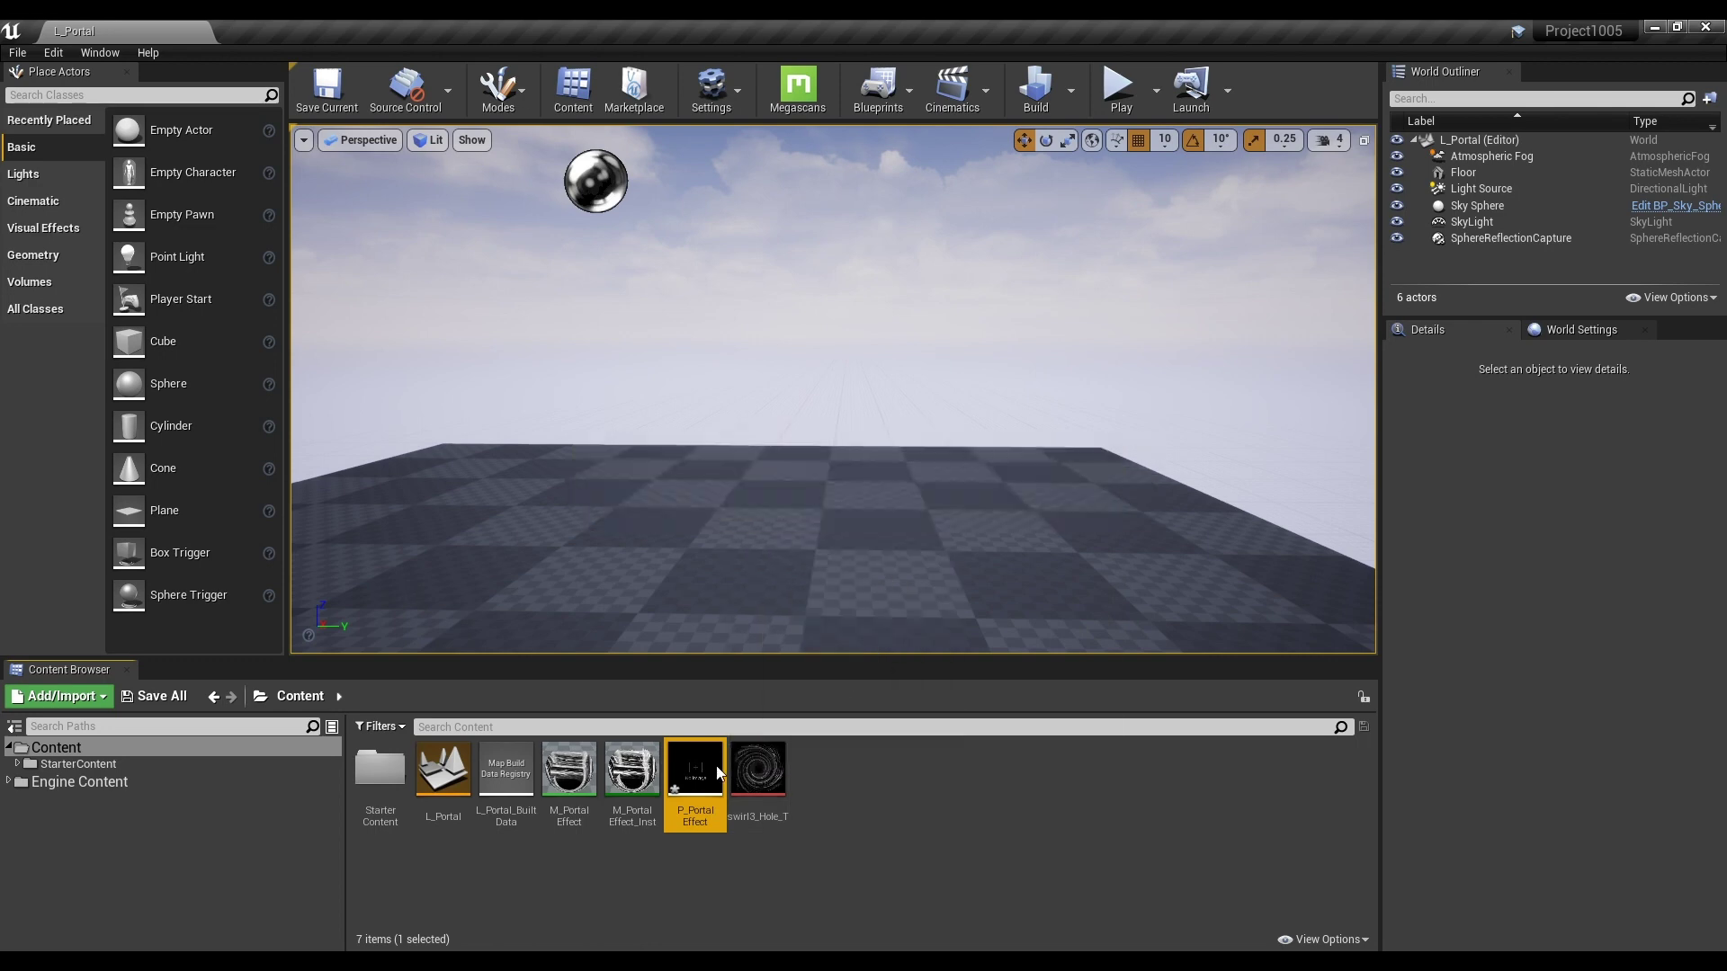
double_click(829, 166)
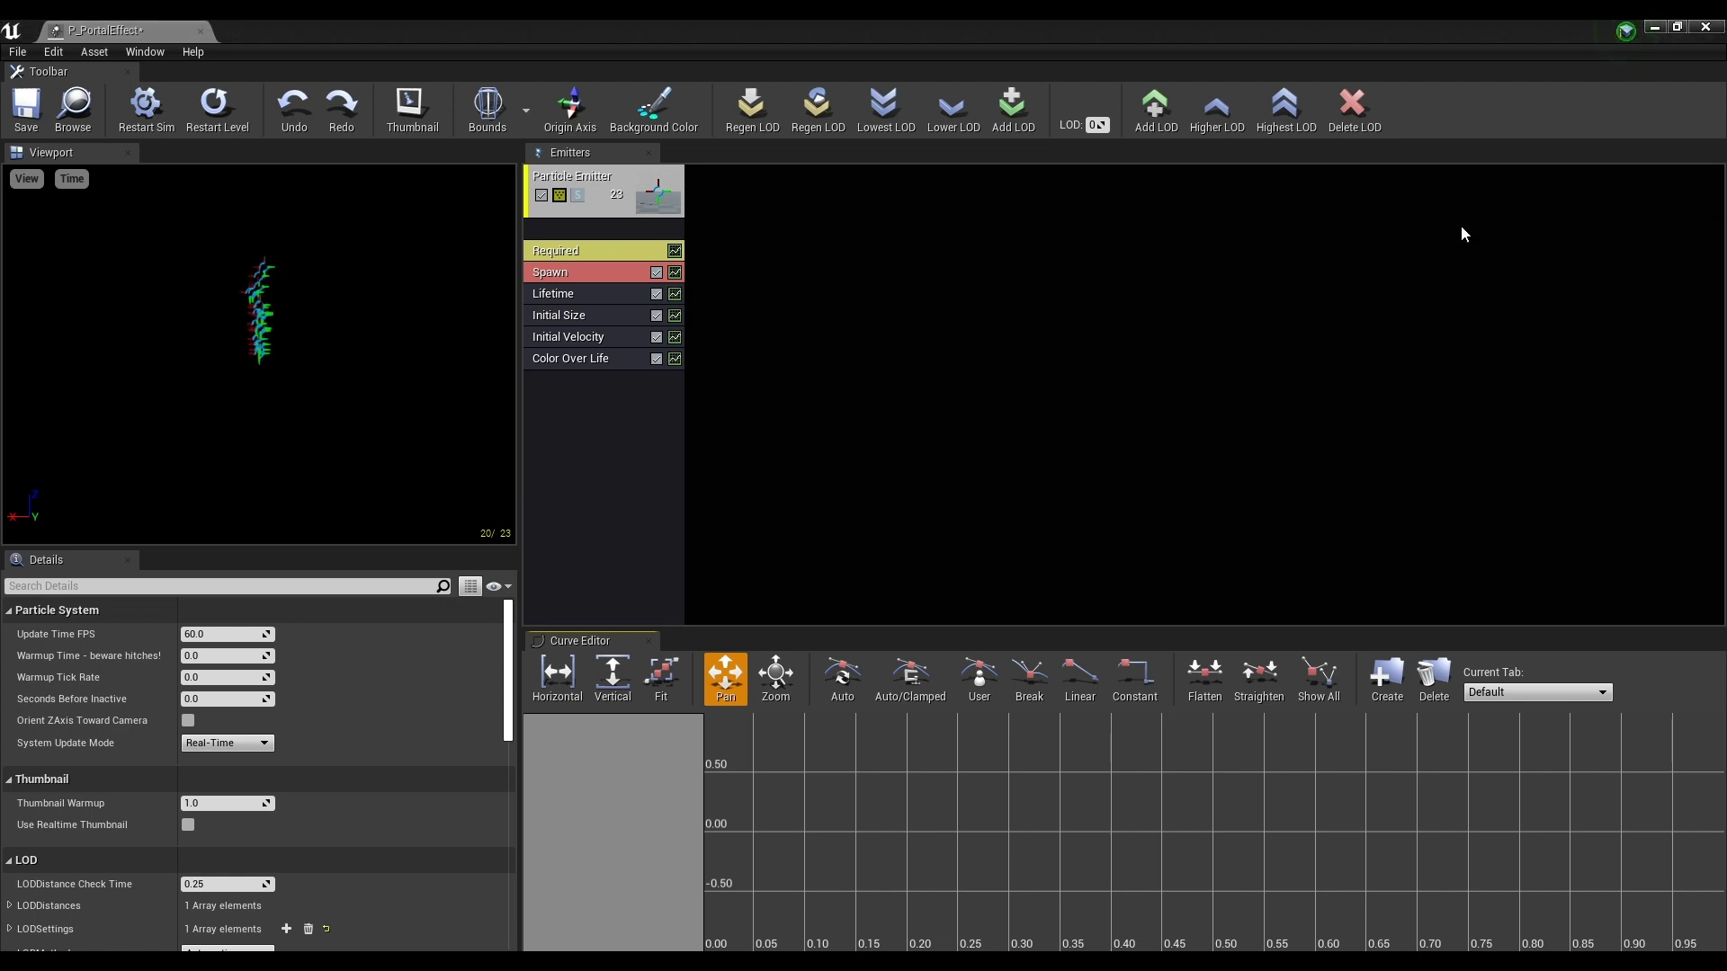
- Add a New Mesh Data type module to the particle emitter and select it
left_click(583, 237)
right_click(595, 228)
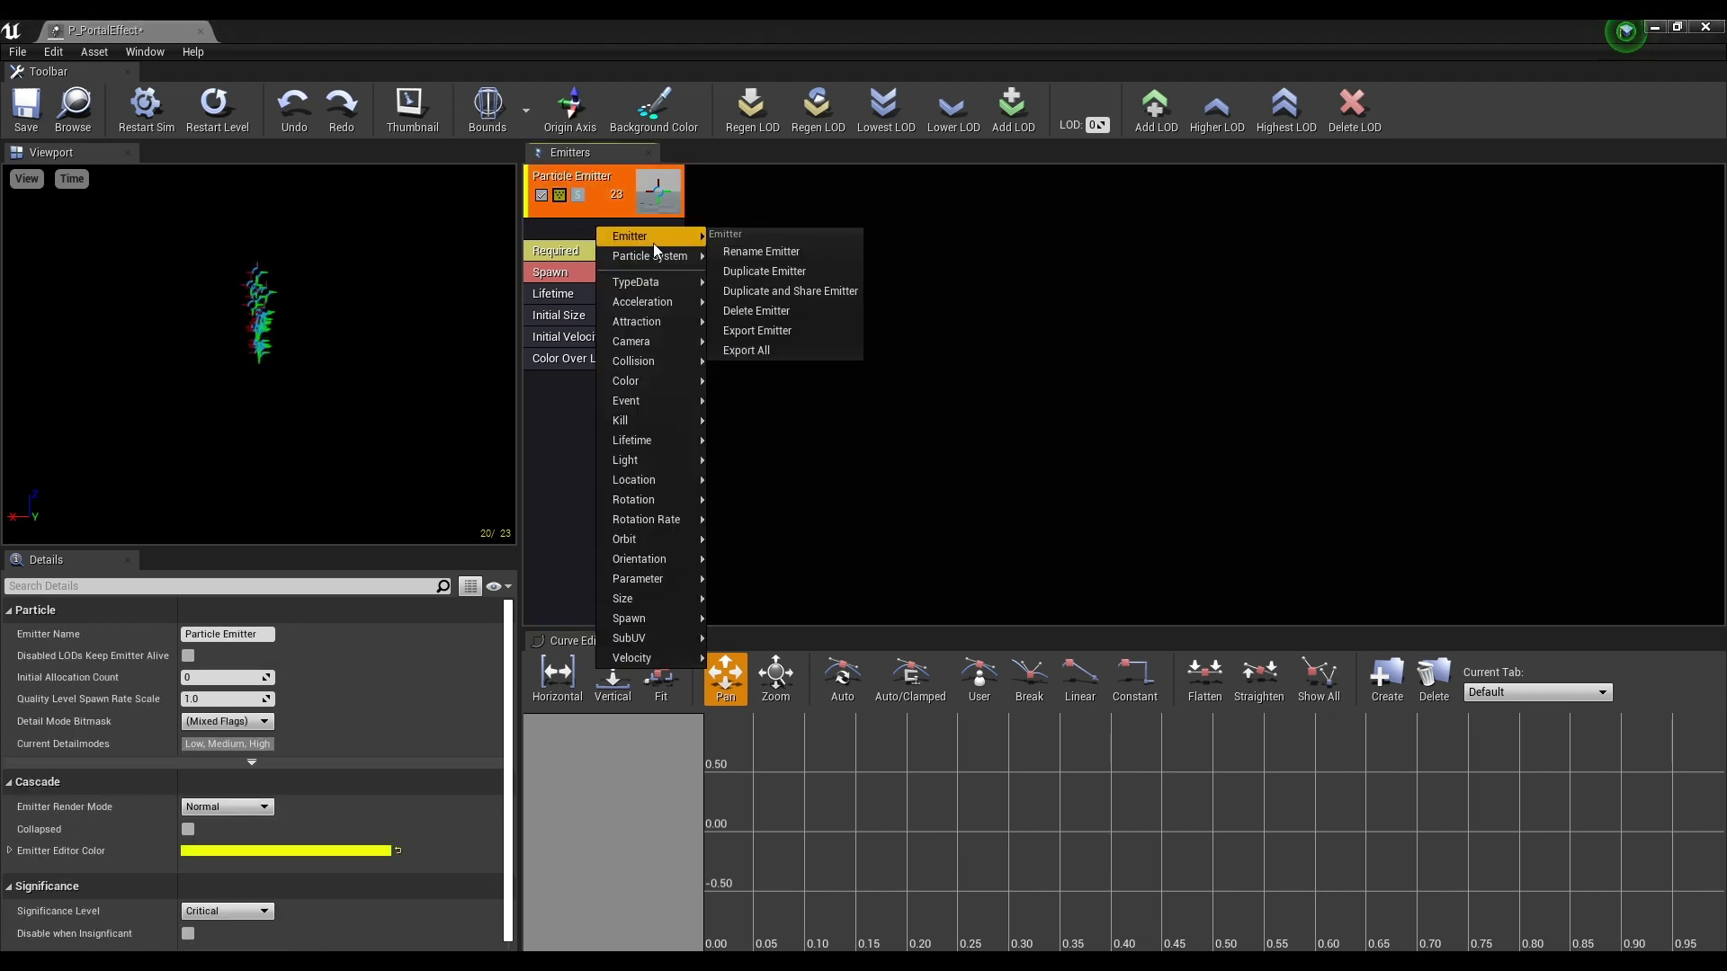
mouse_move(677, 283)
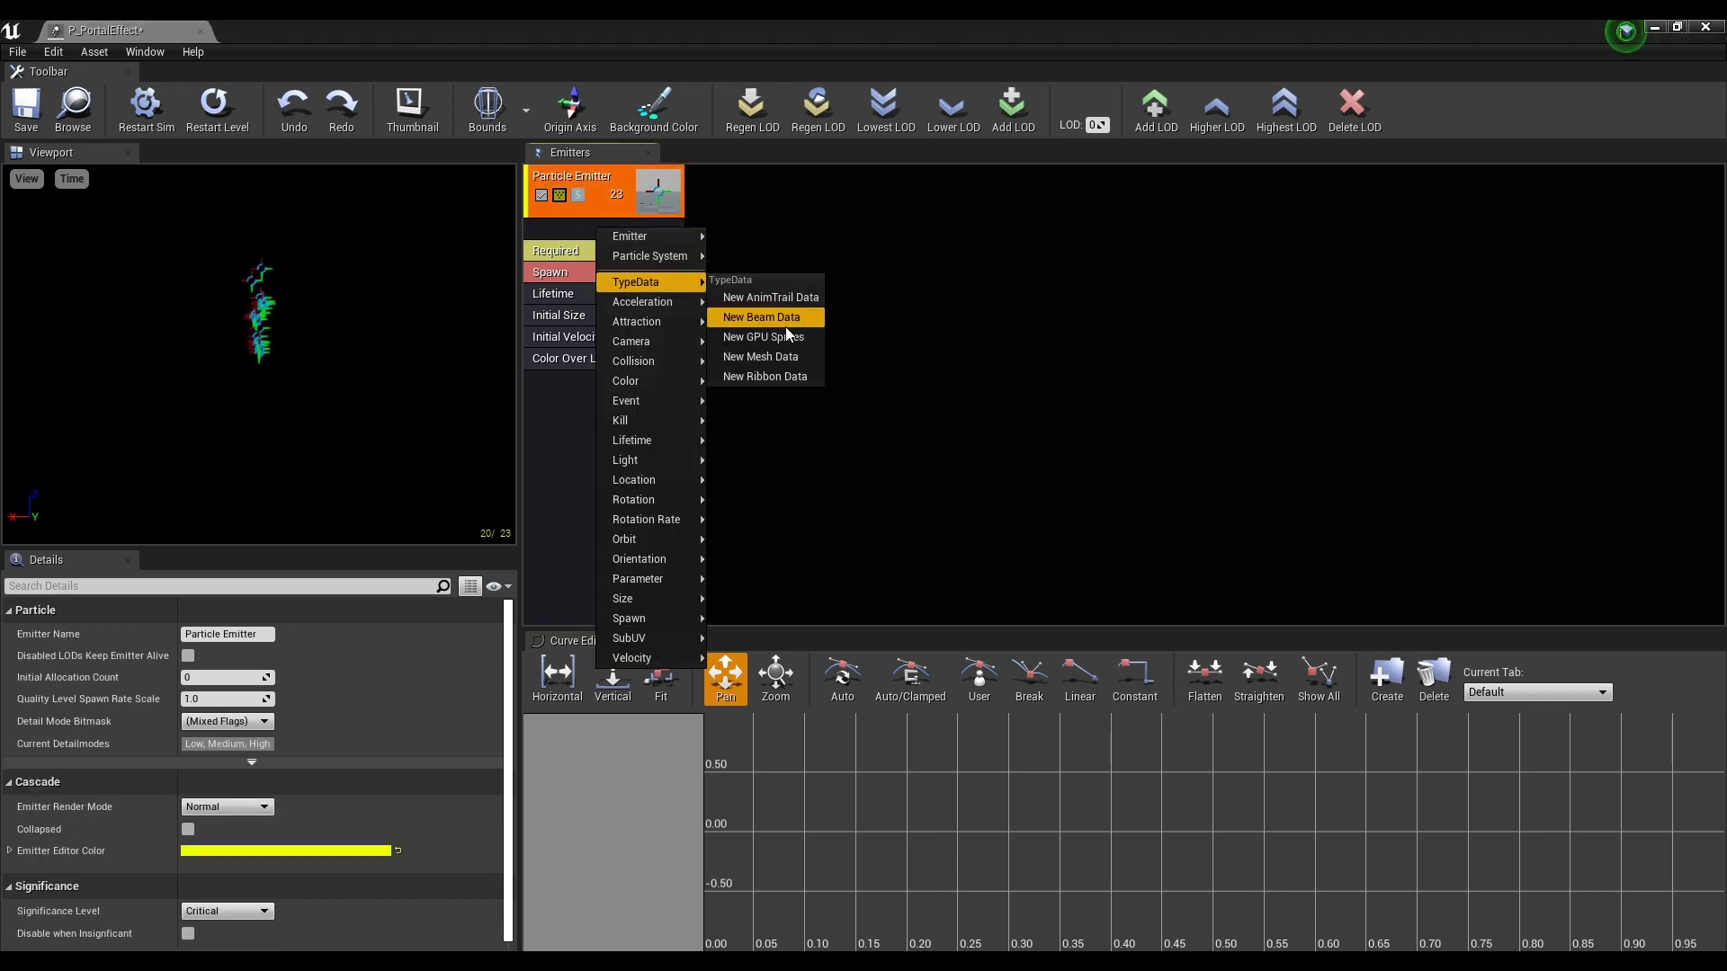
left_click(790, 365)
left_click(620, 234)
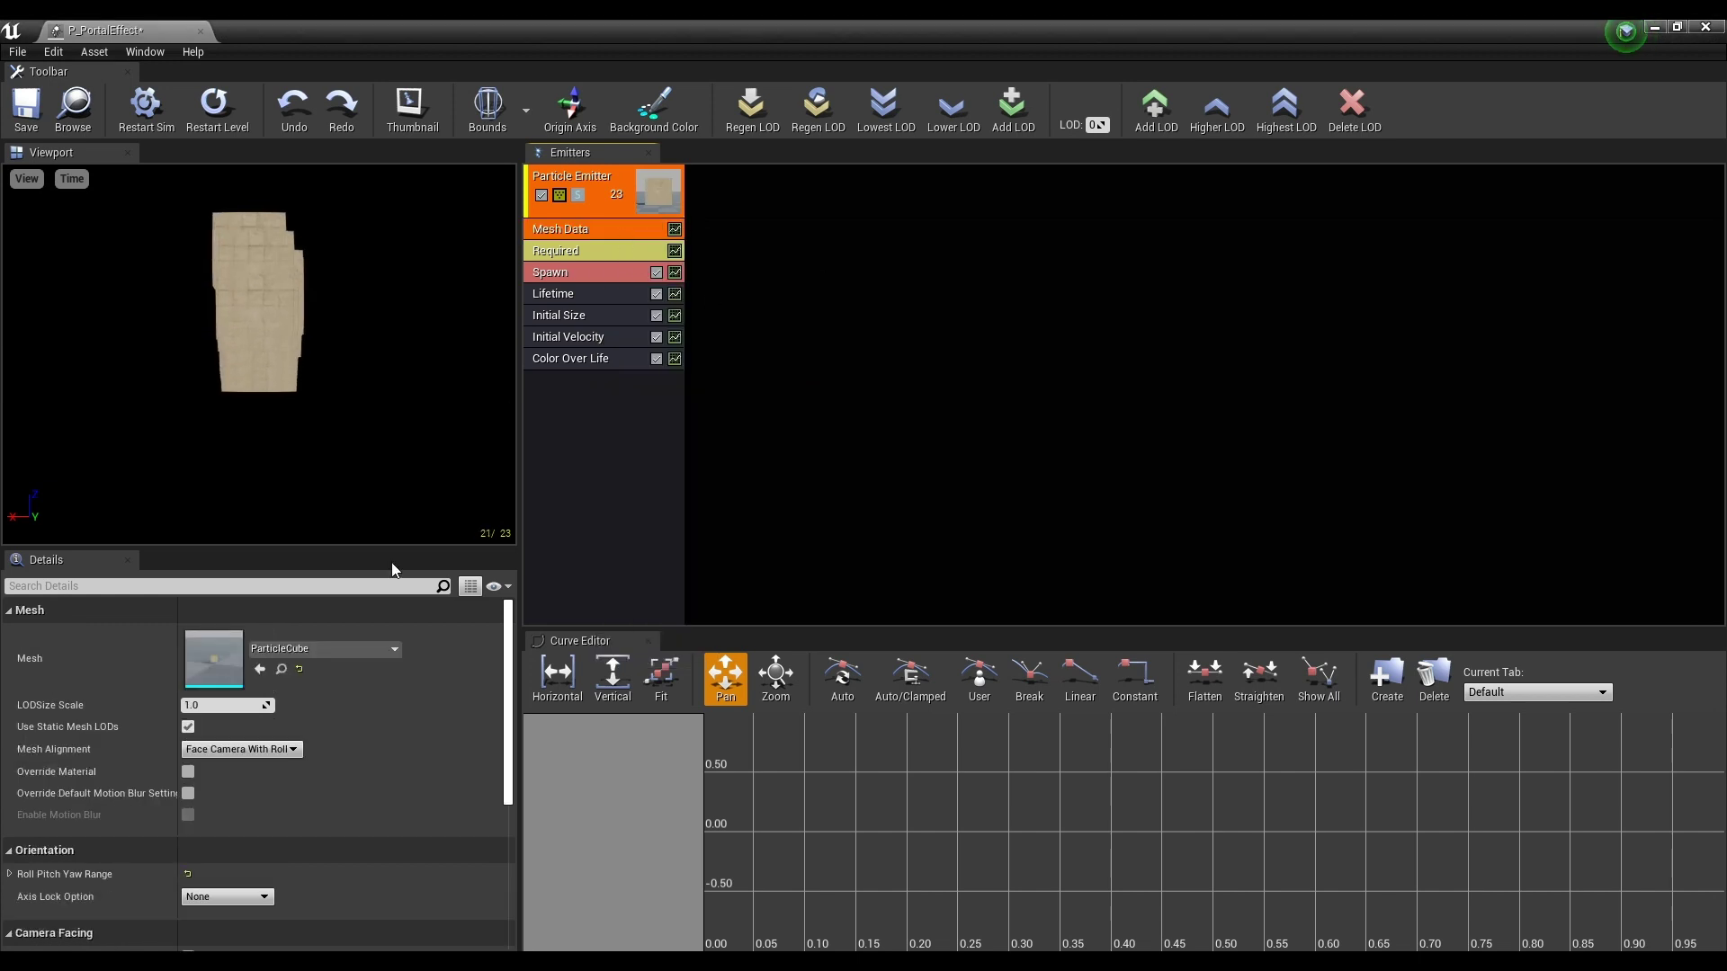
- Set the Mesh Data module's mesh to the engine's basic Plane shape
left_click(354, 647)
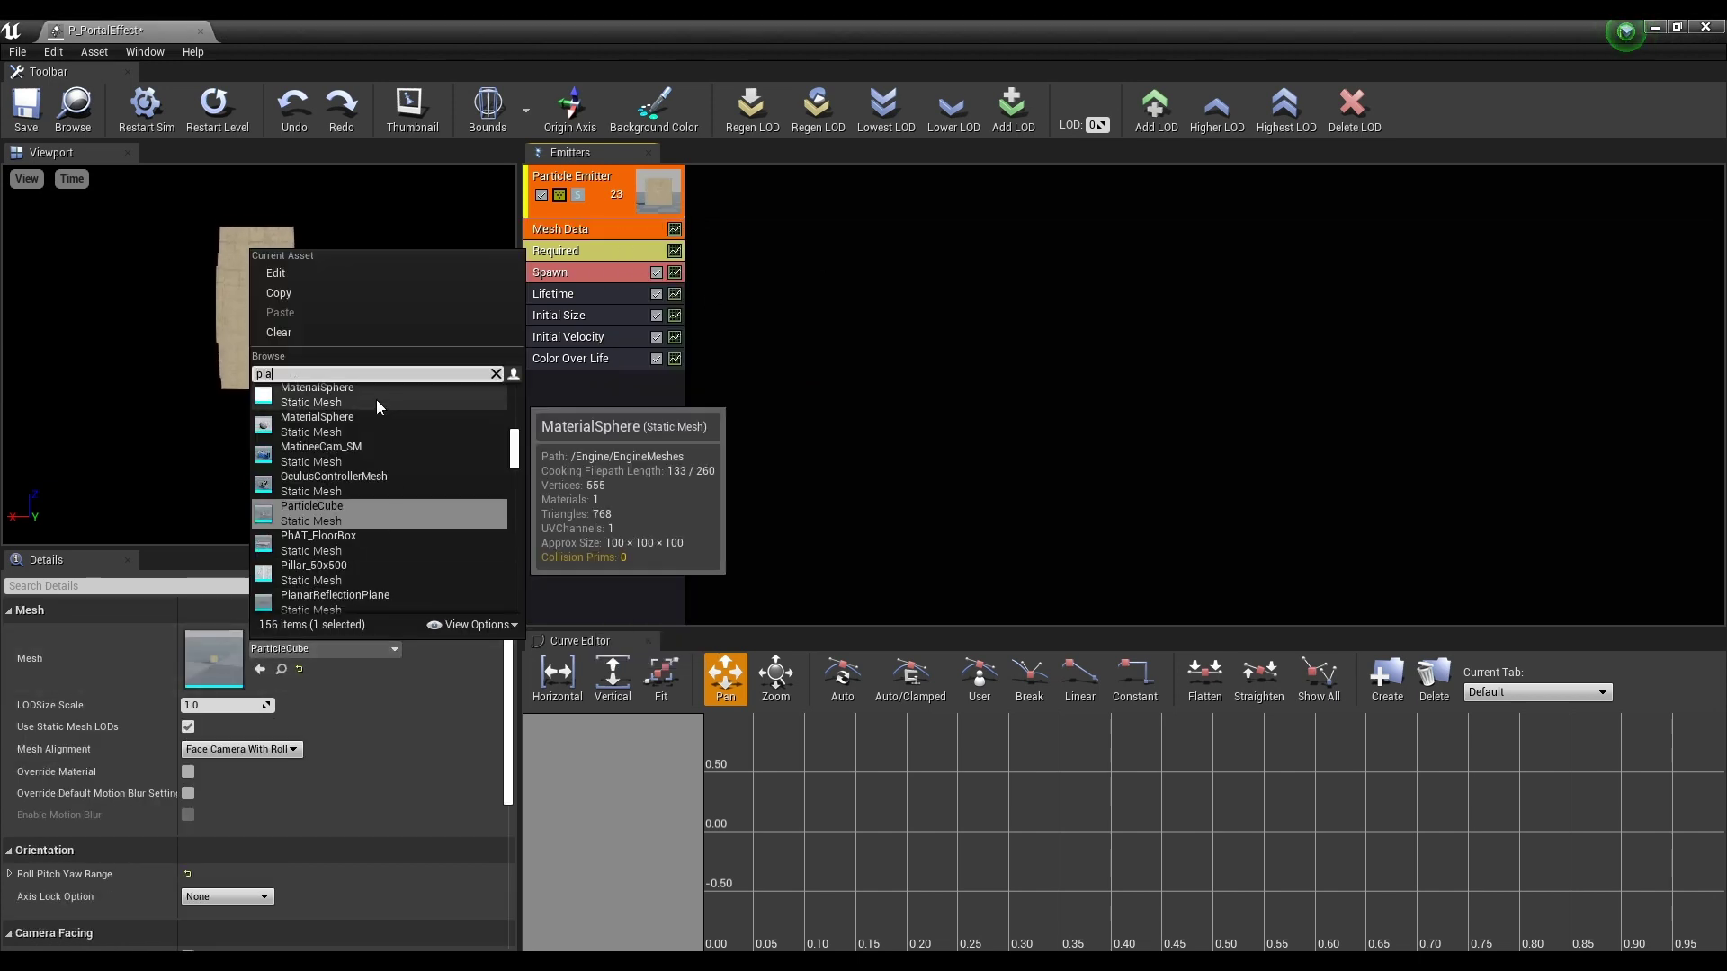
type("plane")
scroll(357, 426, "up", 1)
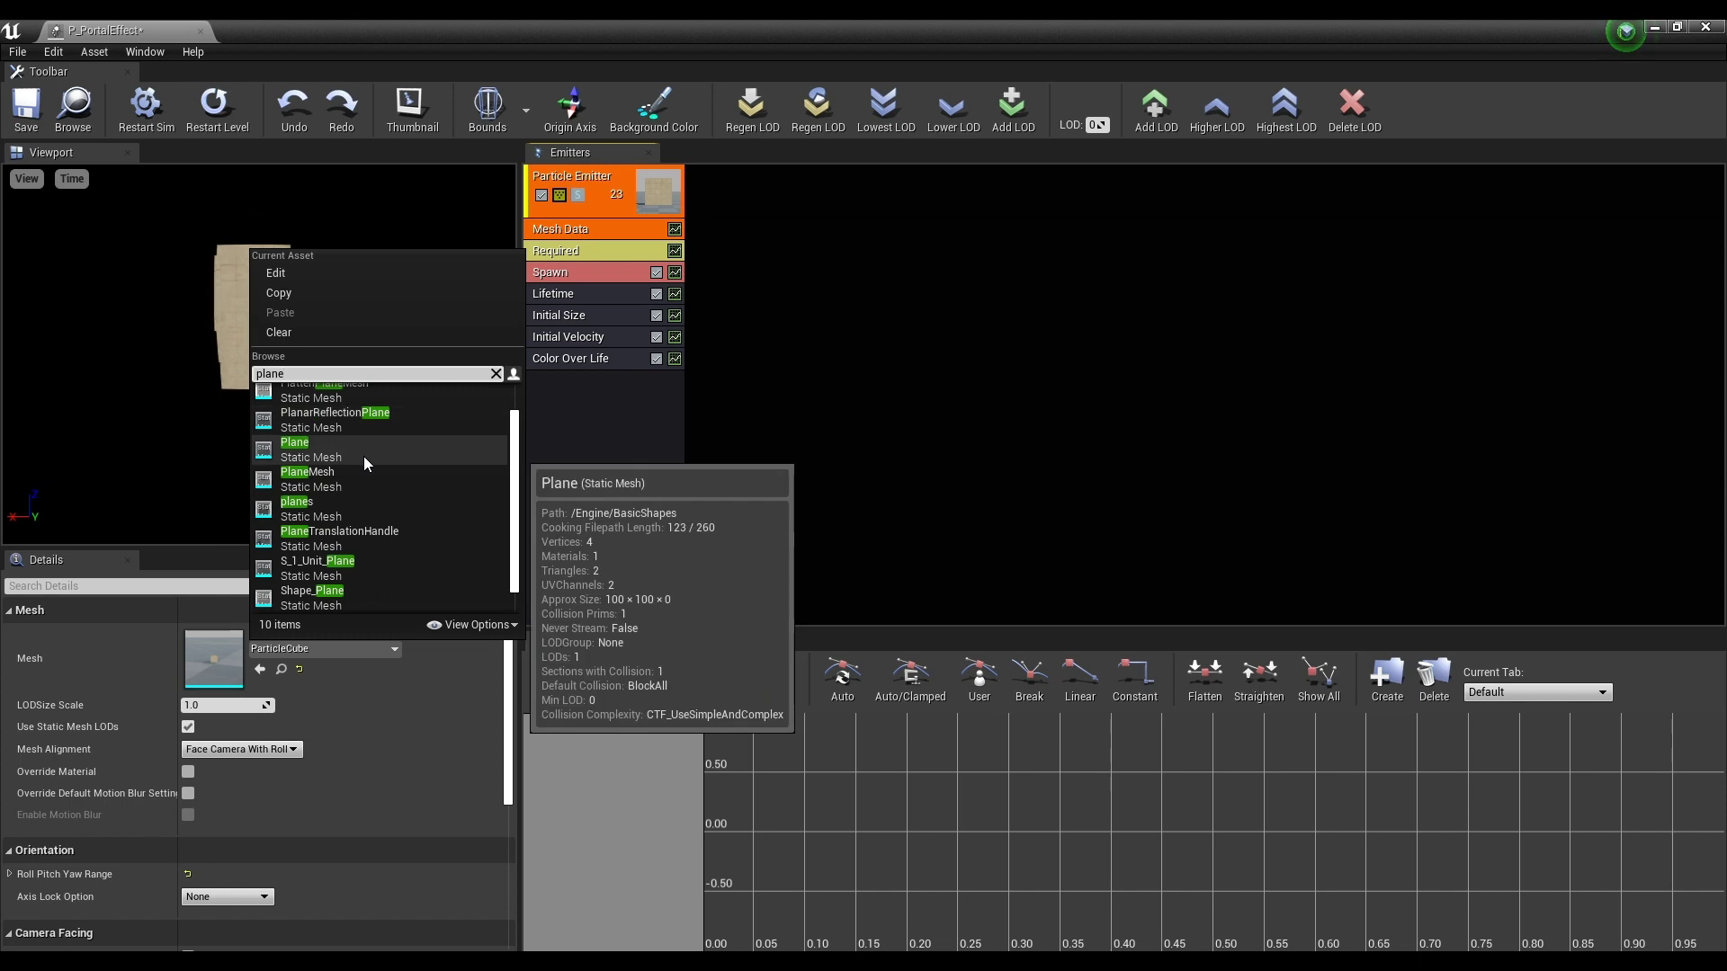
left_click(365, 451)
left_click(365, 451)
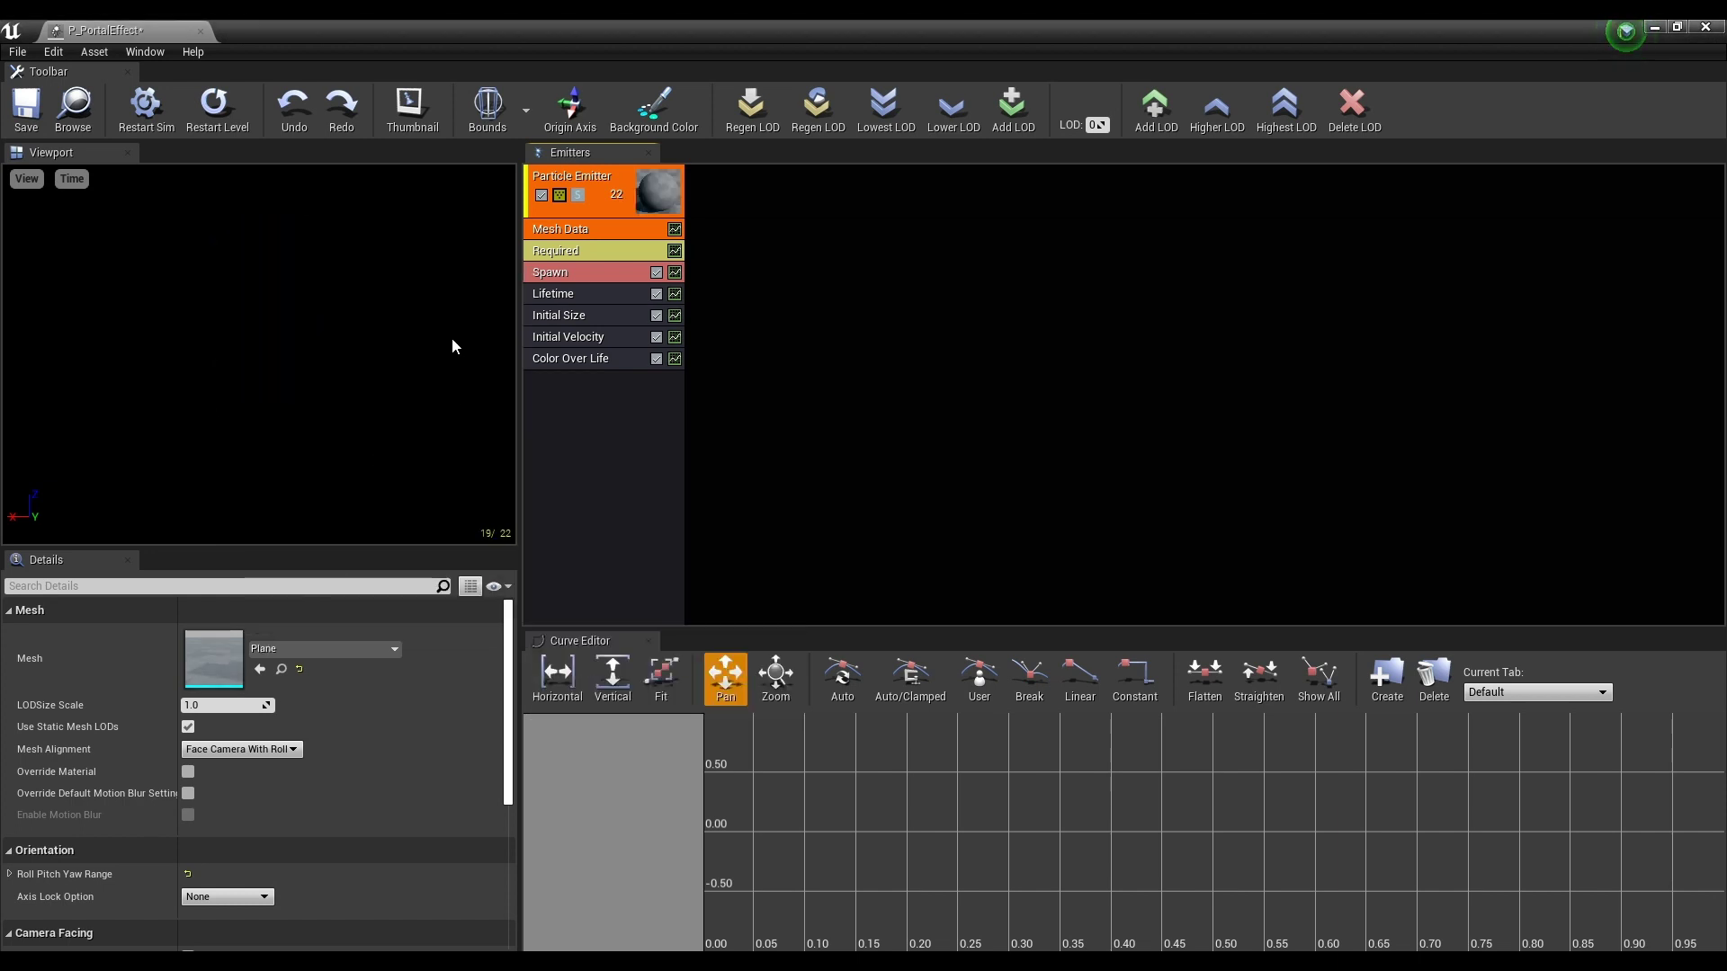
- Enable Override Material in the Mesh Data module
left_click(610, 405)
left_click(635, 229)
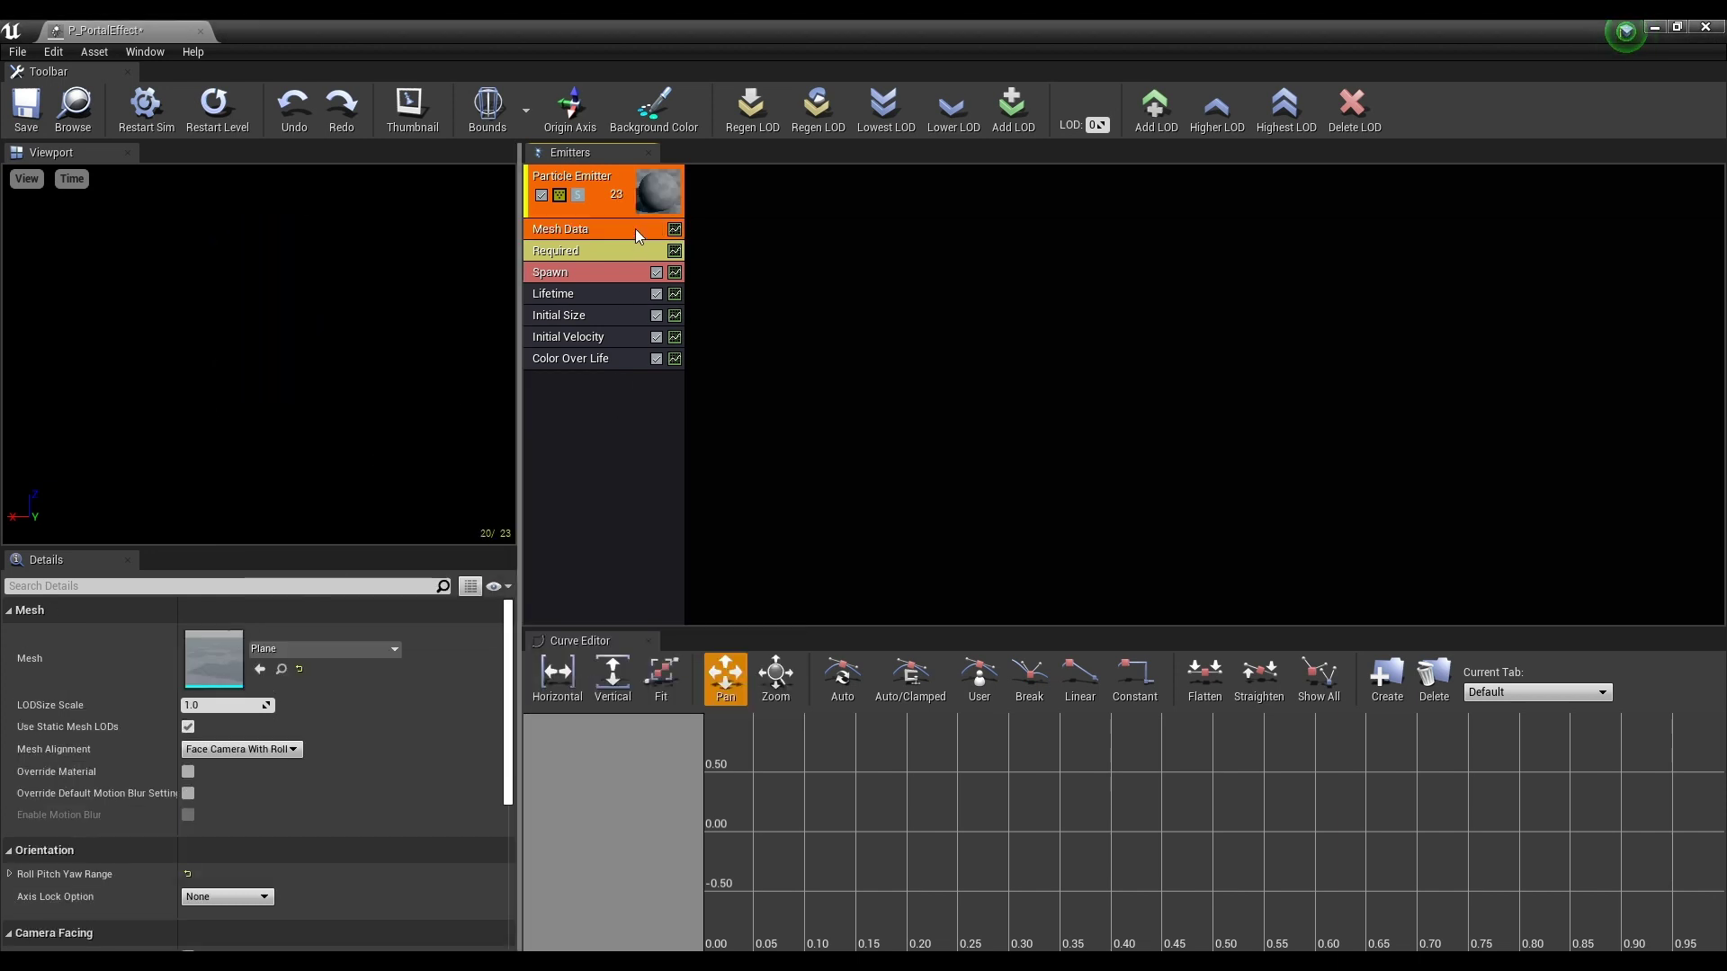
left_click(187, 774)
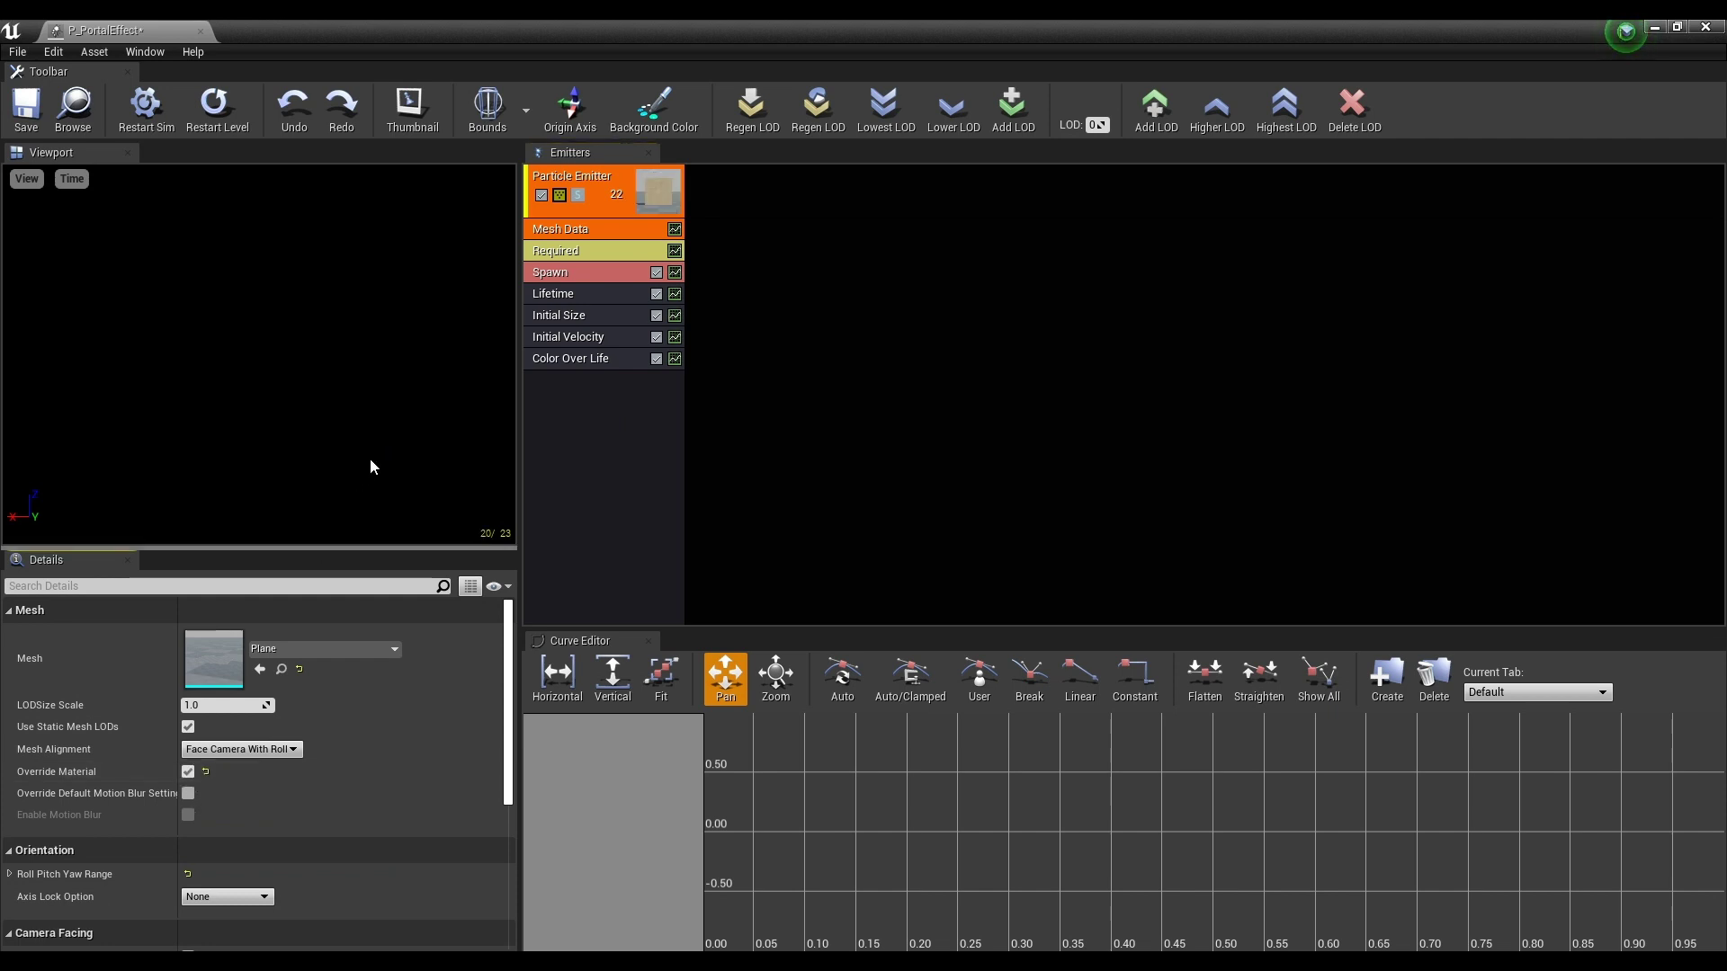
- Open the settings of the particle emitter's Required module
left_click(628, 255)
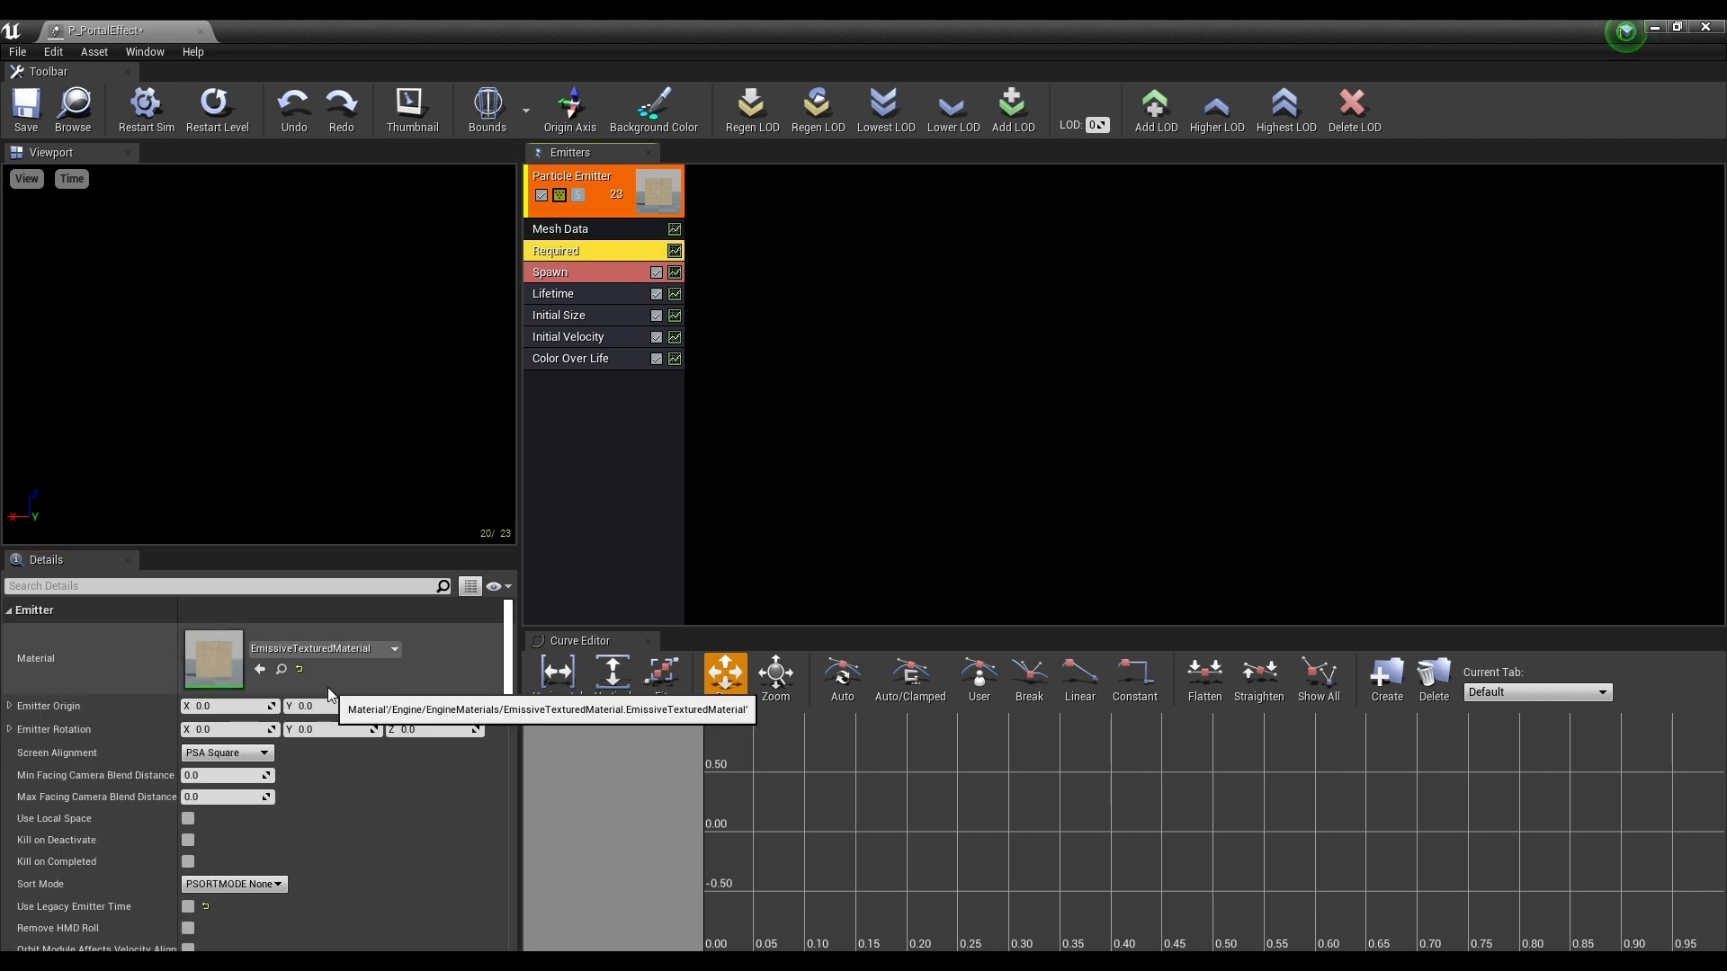
scroll(328, 687, "down", 2)
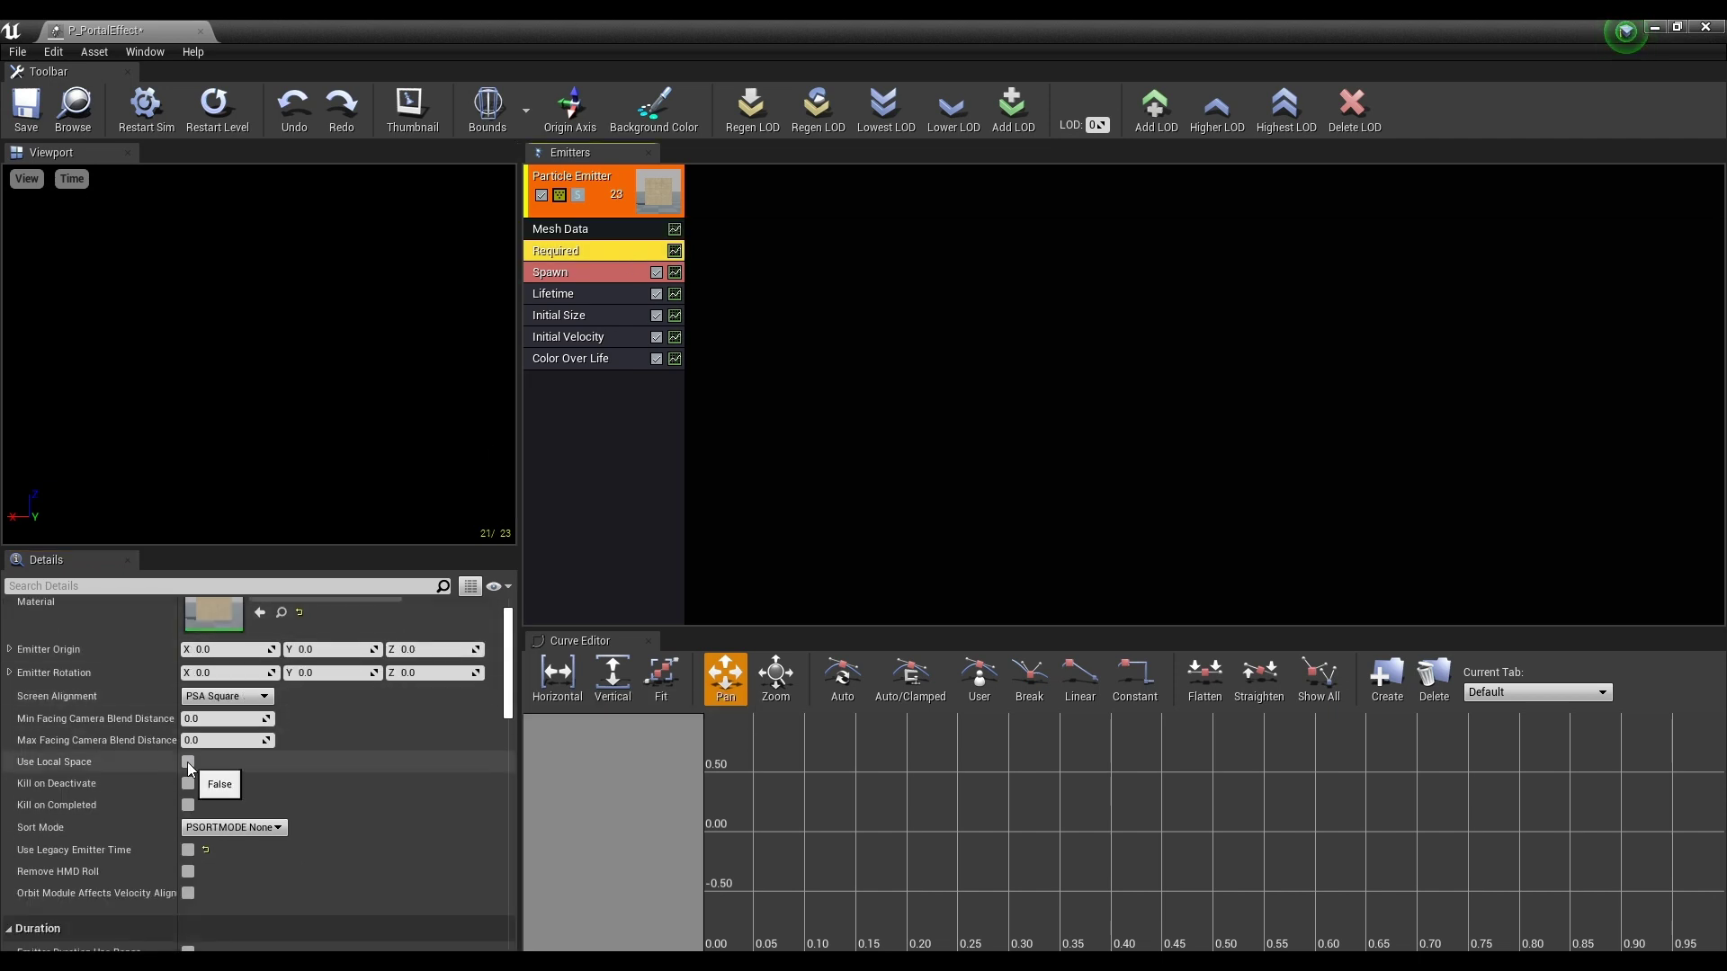